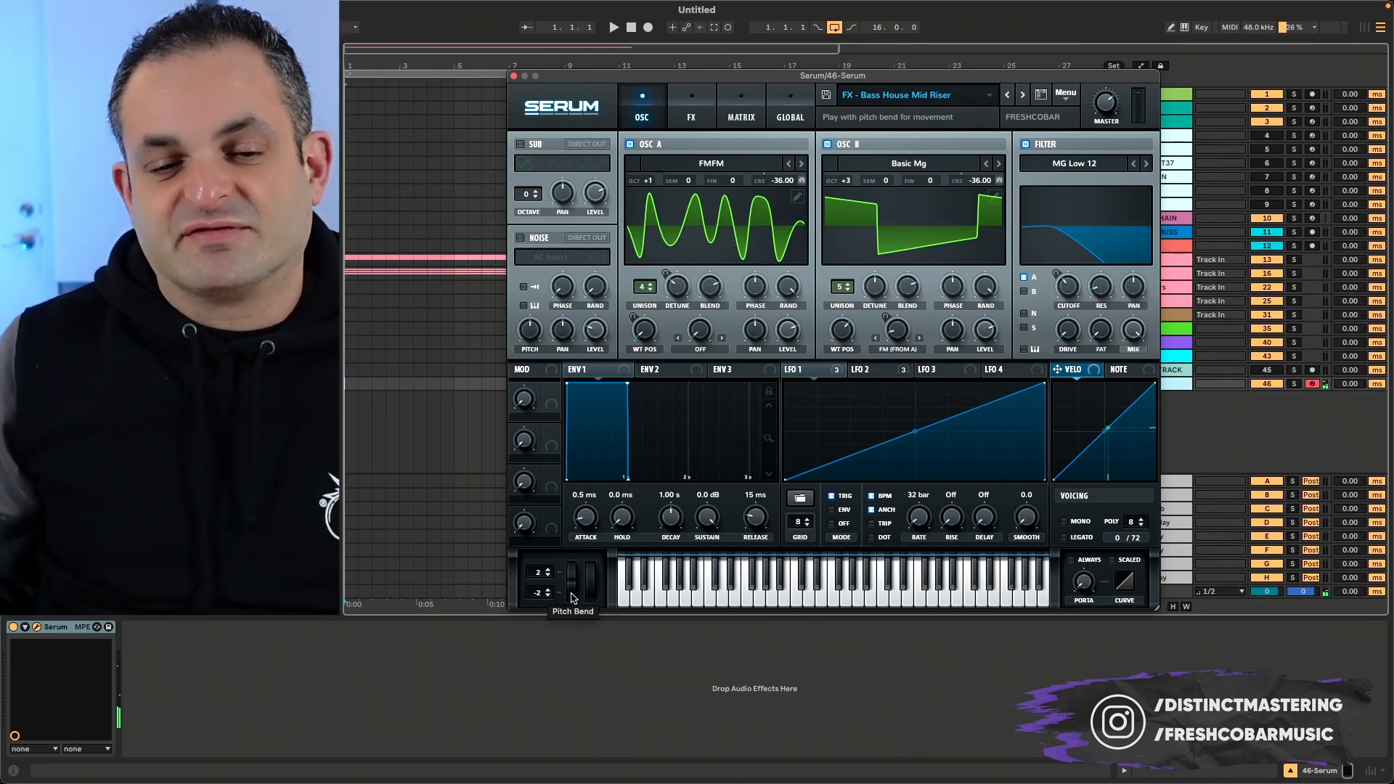
- Try the pitch bend on the Bass House Mid Riser preset and load the Init preset
left_click_drag(573, 598, 554, 739)
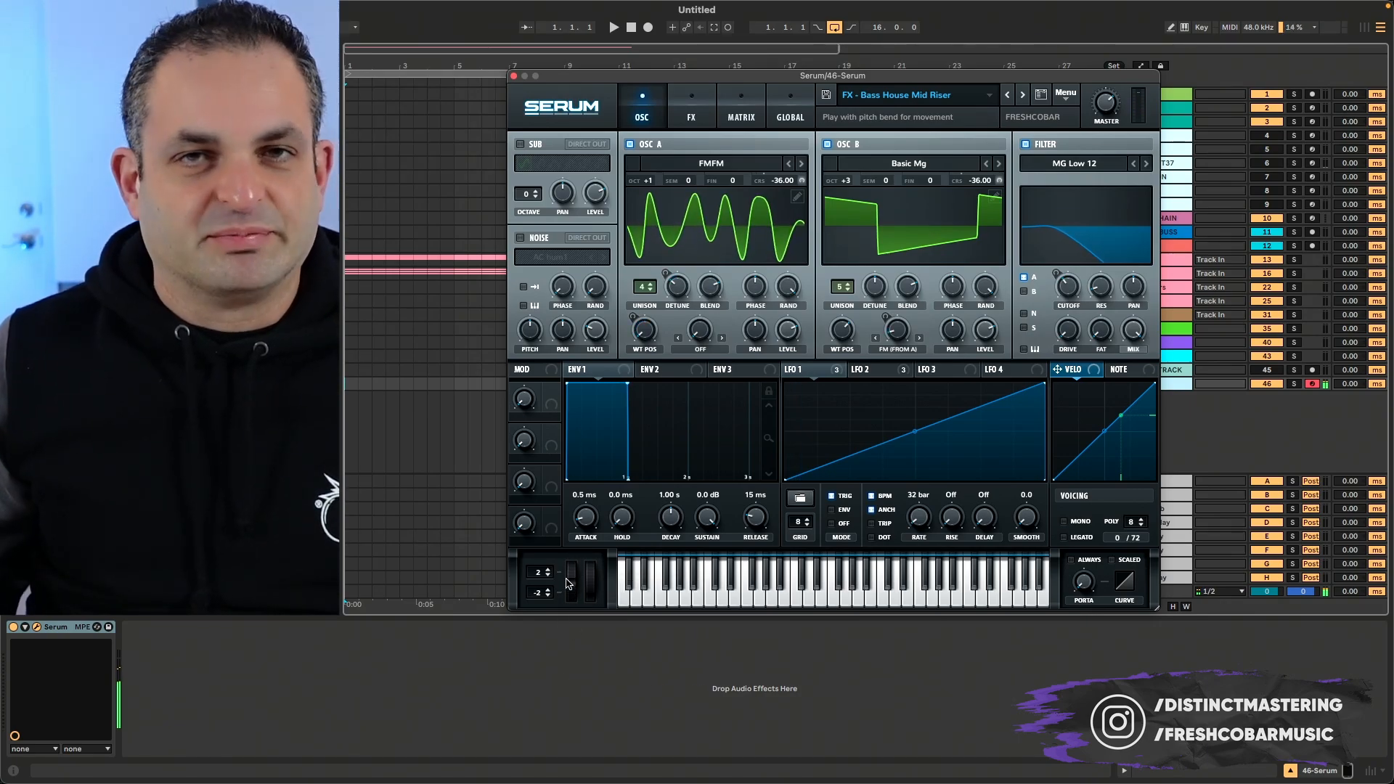
left_click(1023, 96)
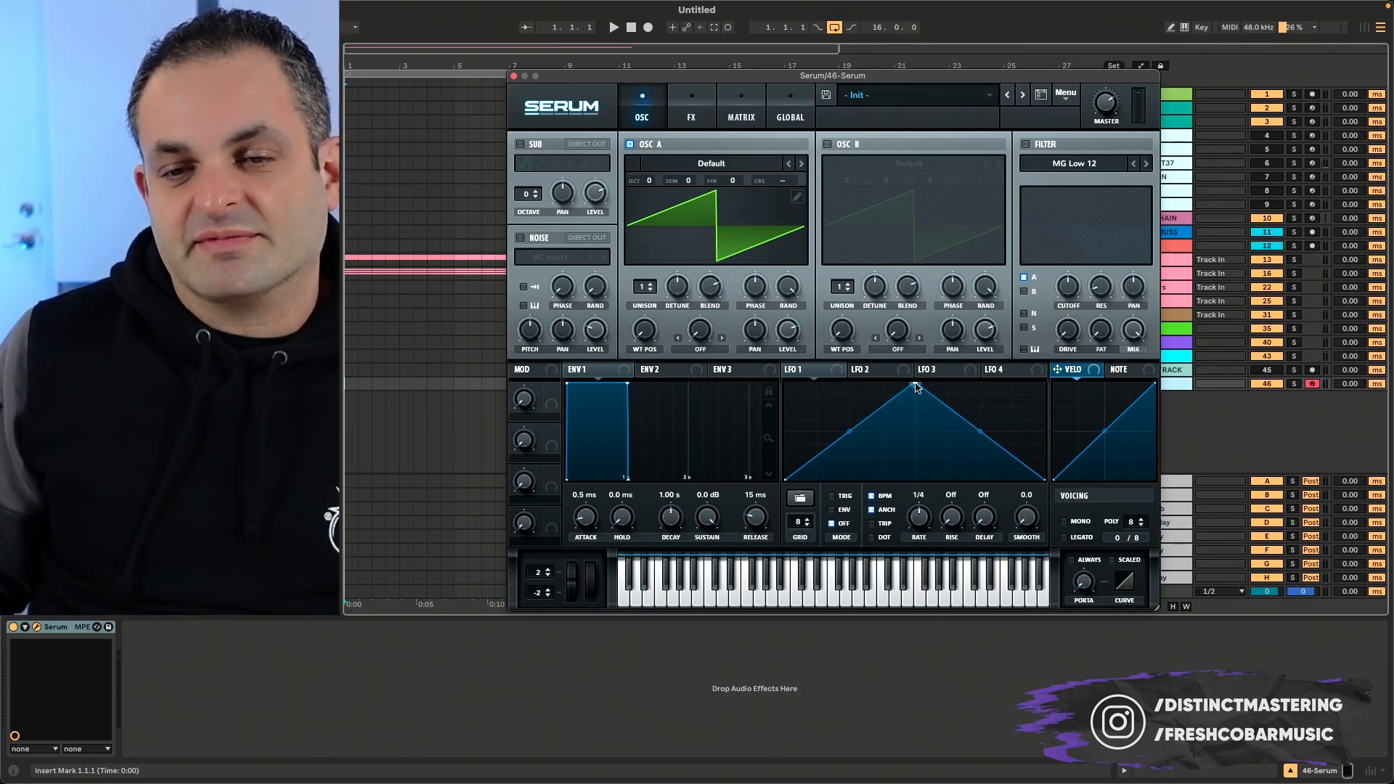
- Reshape LFO 1 into a straight rising ramp at an 8 bar rate and set its mode to Trig
left_click_drag(917, 387, 1100, 335)
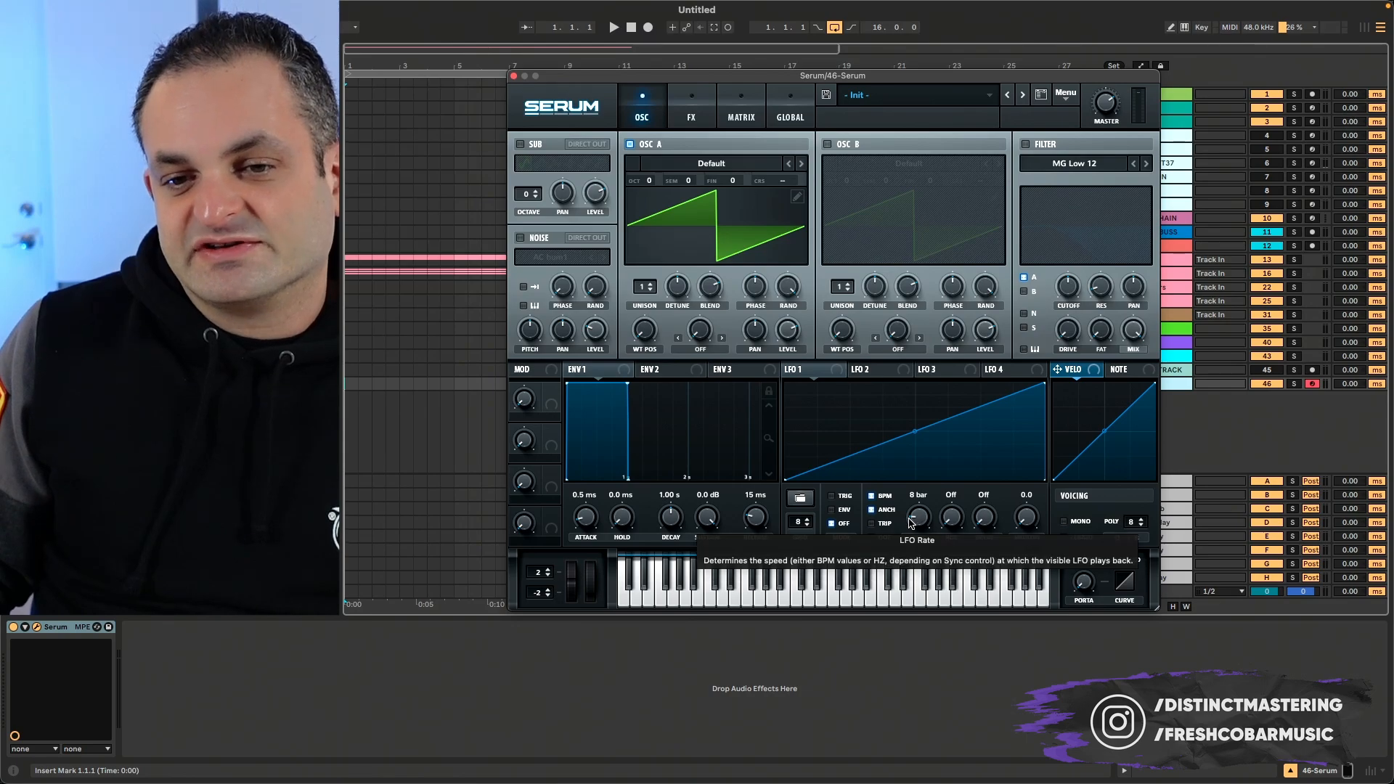
left_click(841, 498)
mouse_move(833, 513)
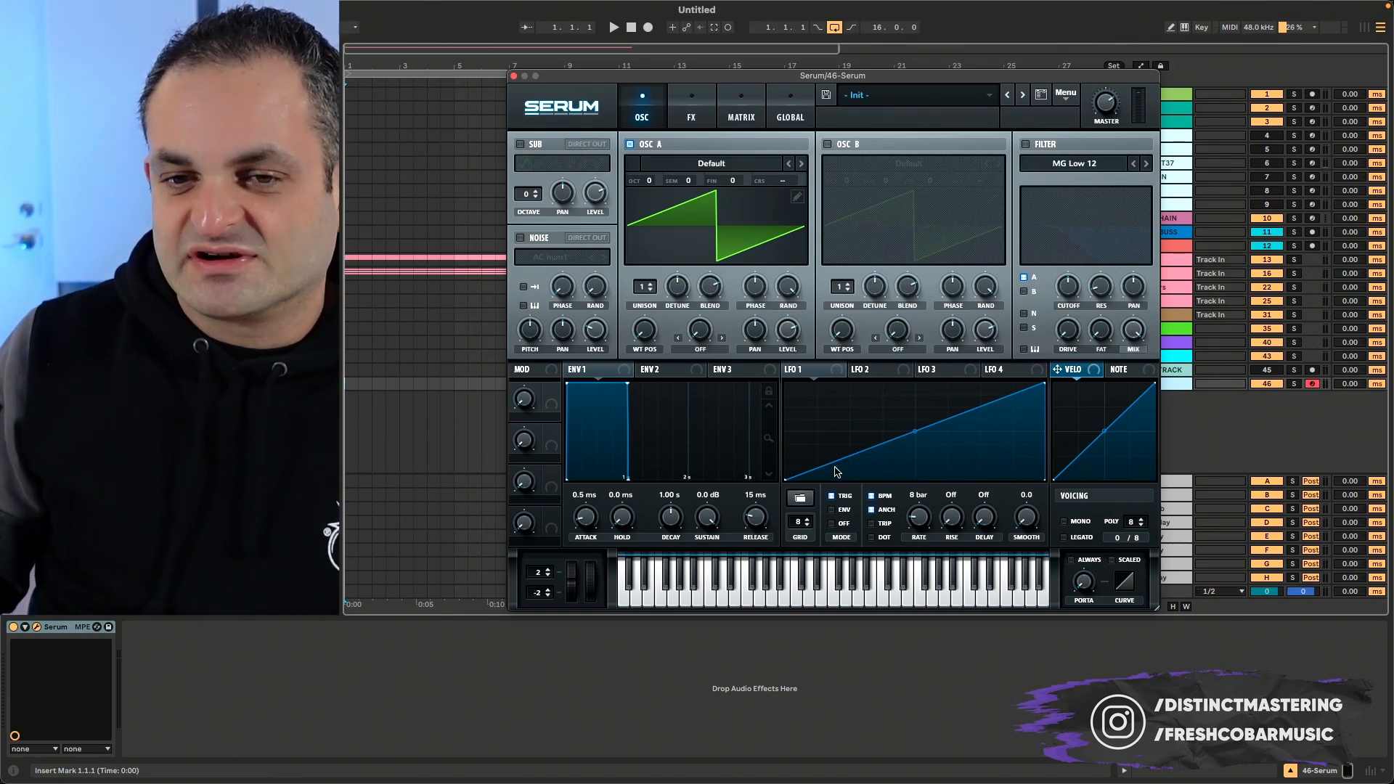
- Toggle BPM sync off and on for LFO 1 to compare its rate in hertz and in bars
left_click(880, 497)
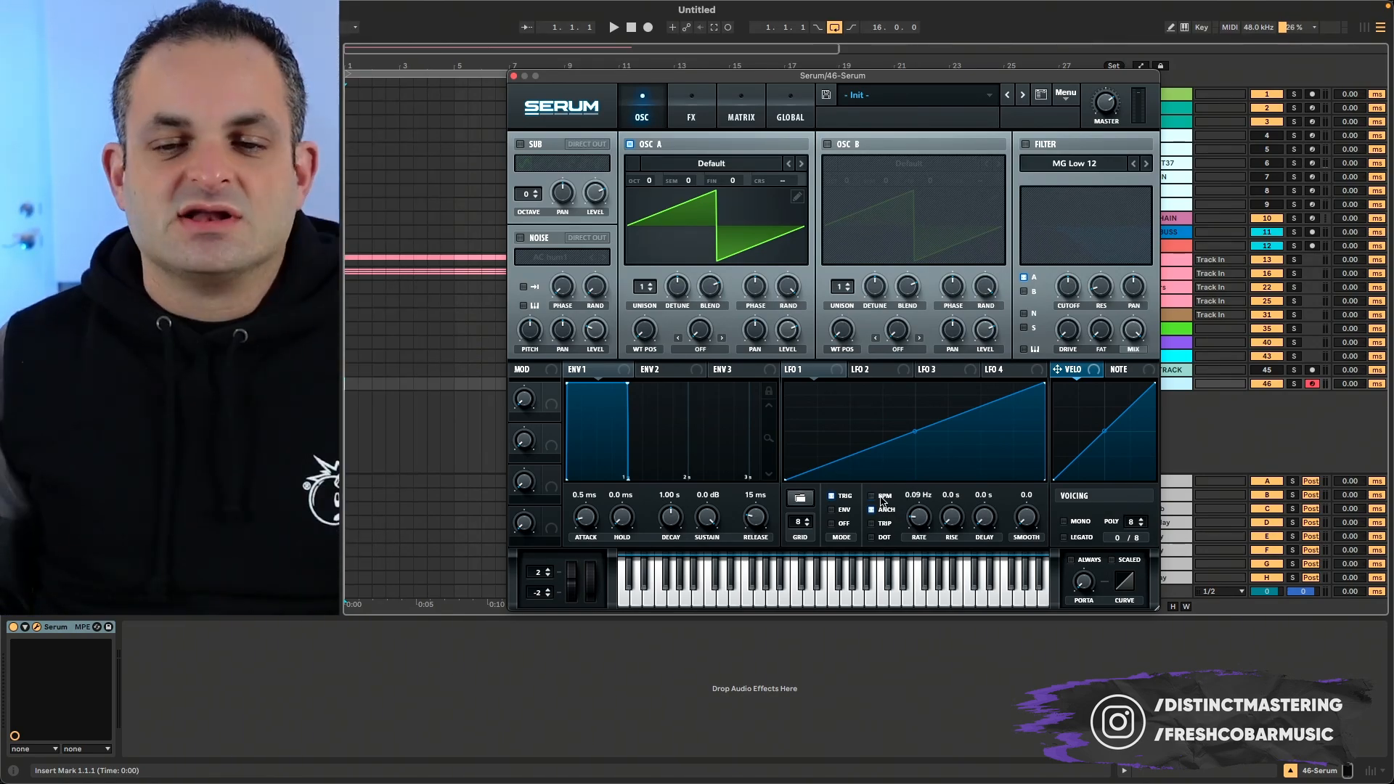
left_click(882, 498)
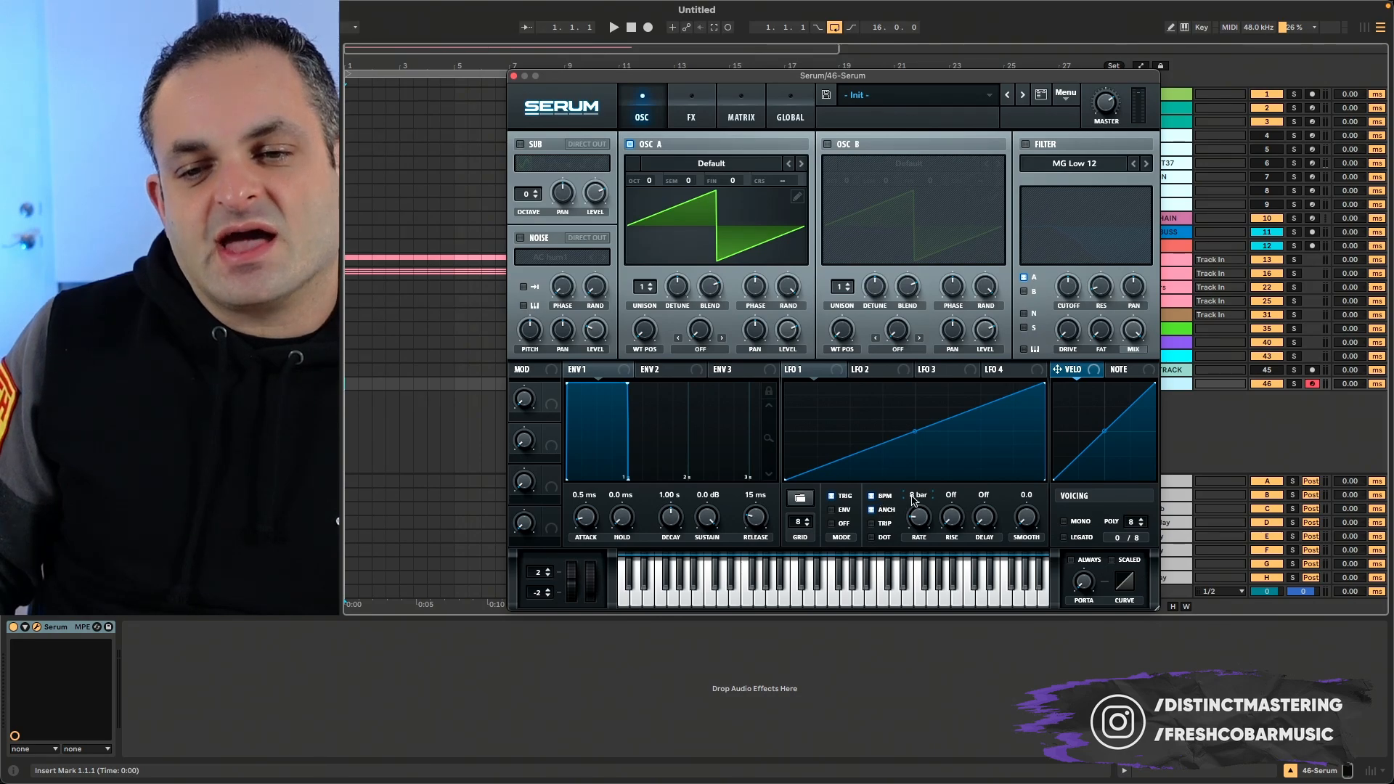
left_click(877, 497)
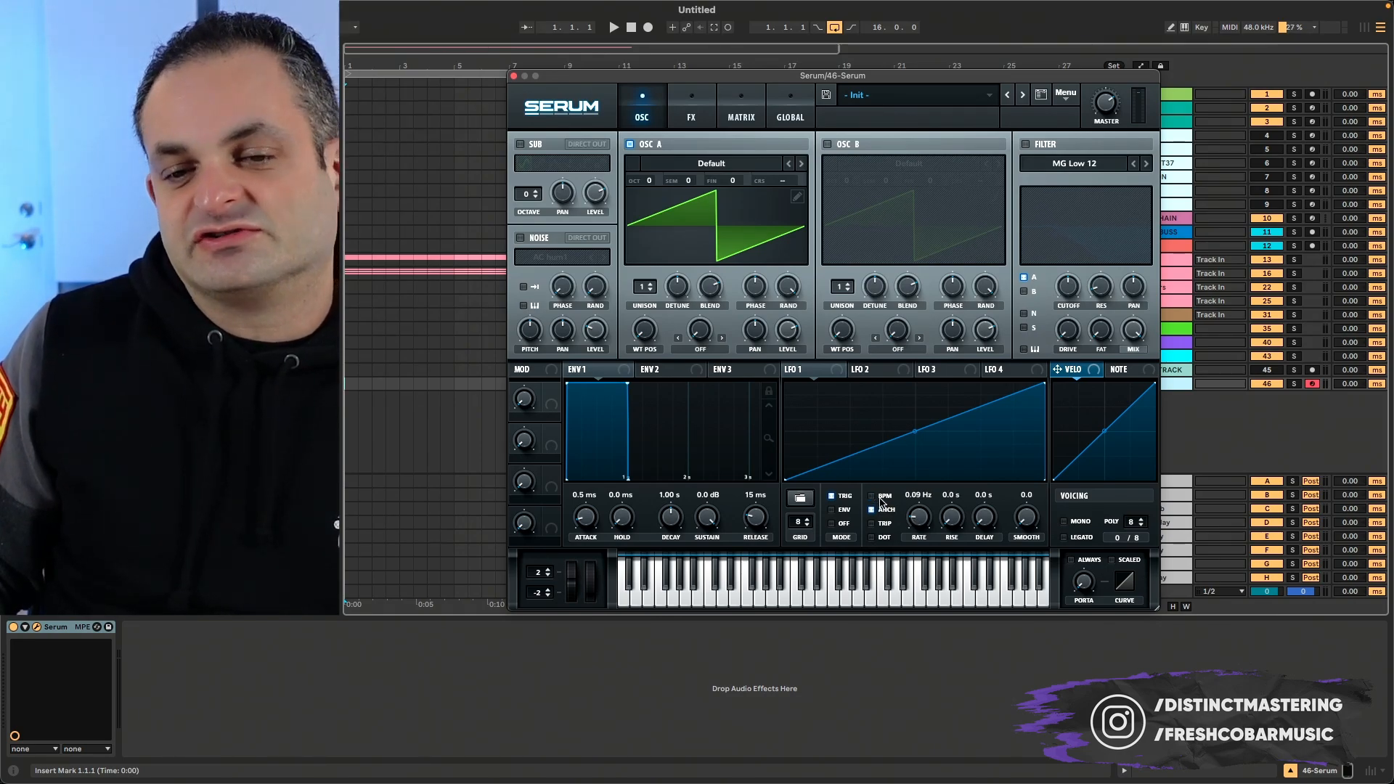
left_click(881, 499)
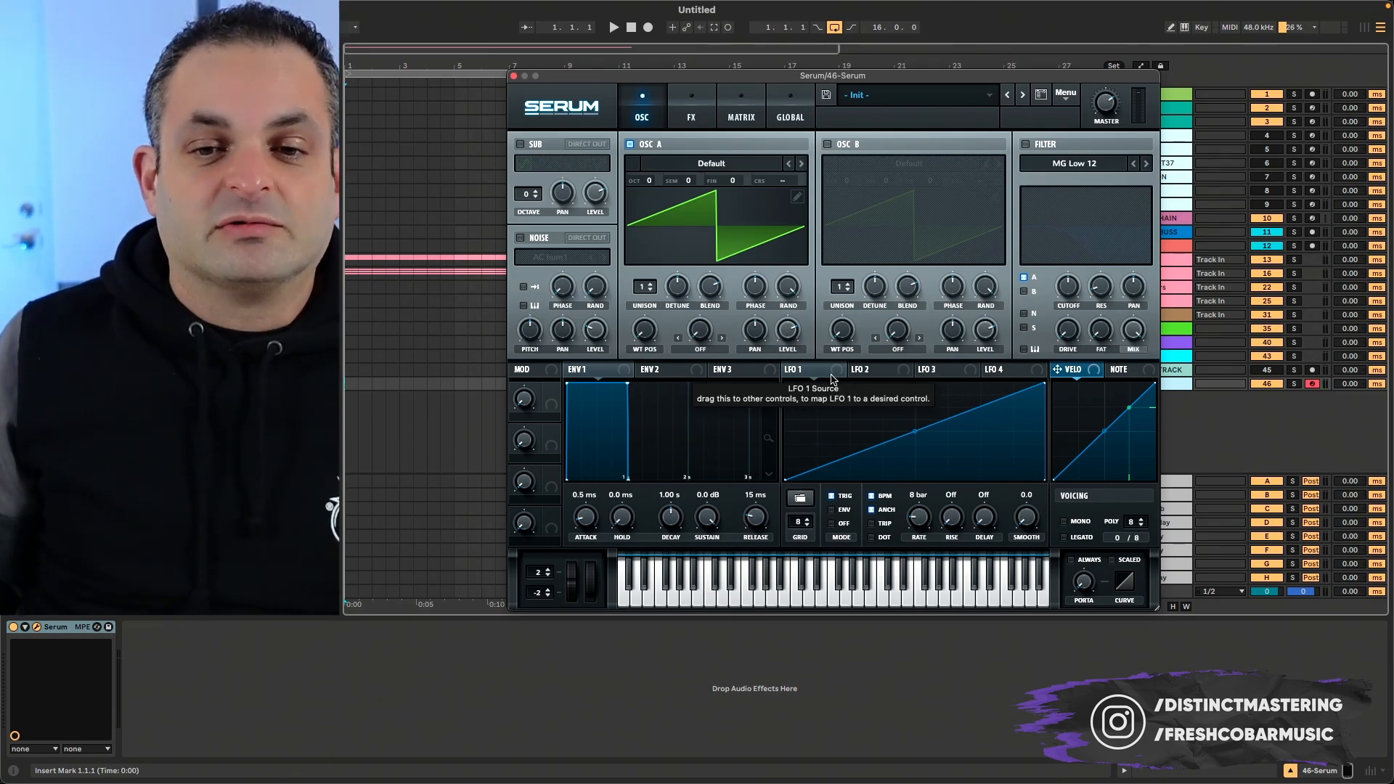
- Assign LFO 1 to oscillator A's coarse pitch and set the LFO rate to 2 bar
left_click_drag(830, 374, 782, 180)
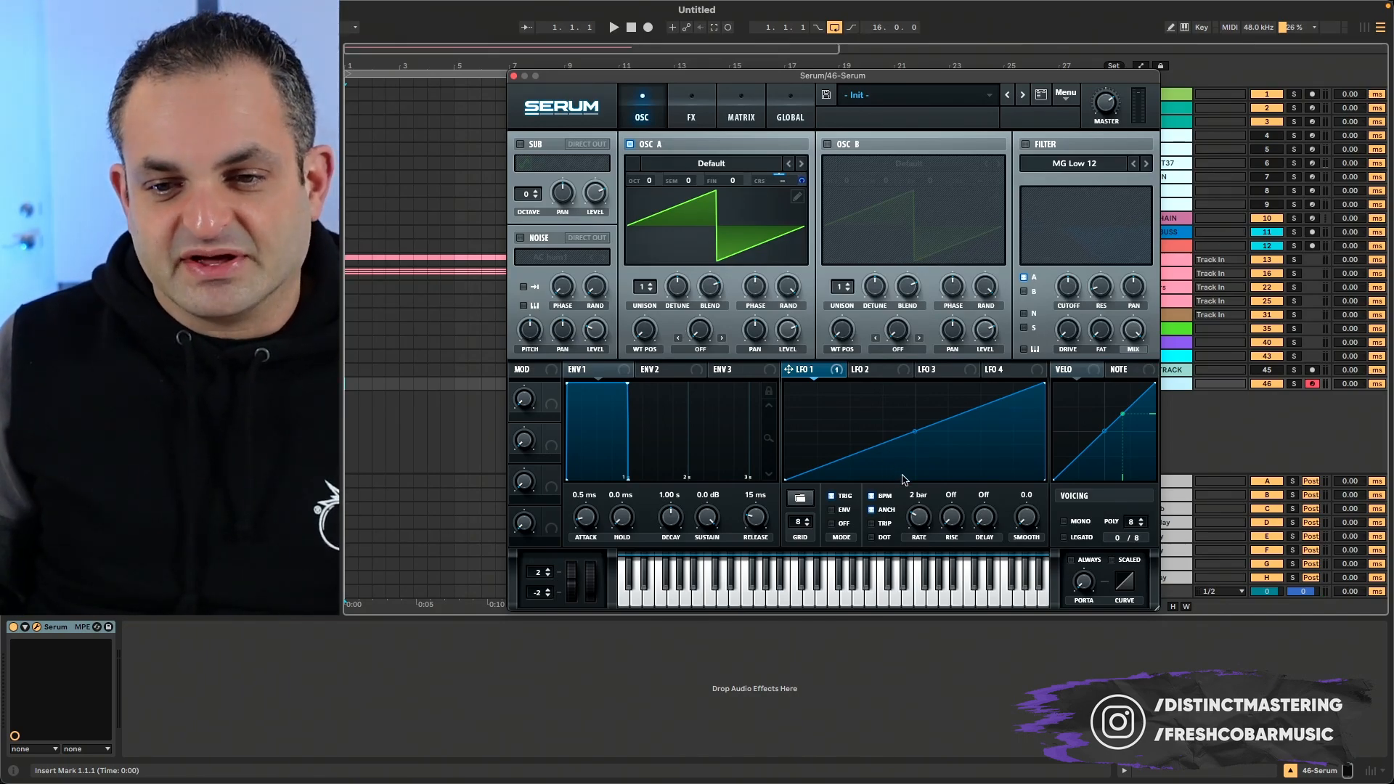
left_click_drag(918, 537, 918, 509)
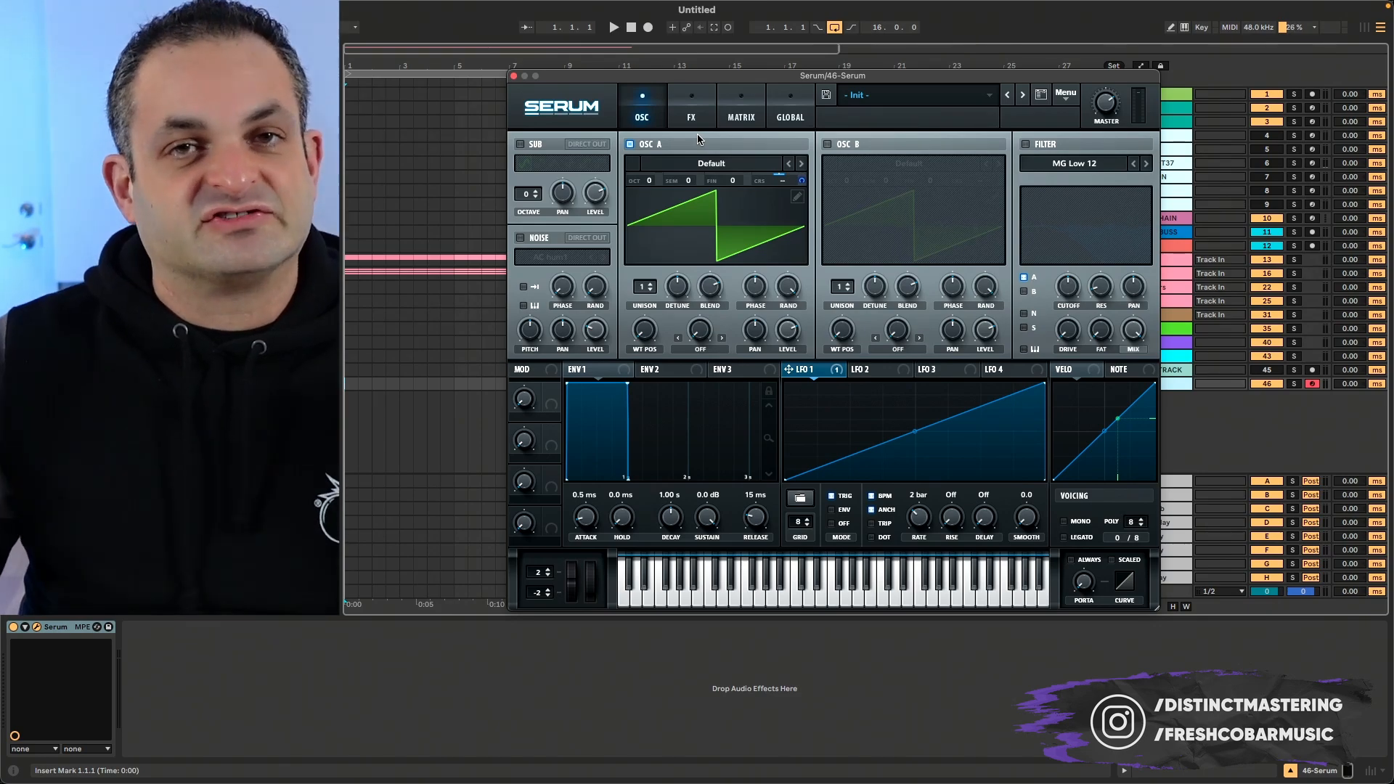
- Set oscillator A's coarse pitch to -12 semitones
mouse_move(783, 184)
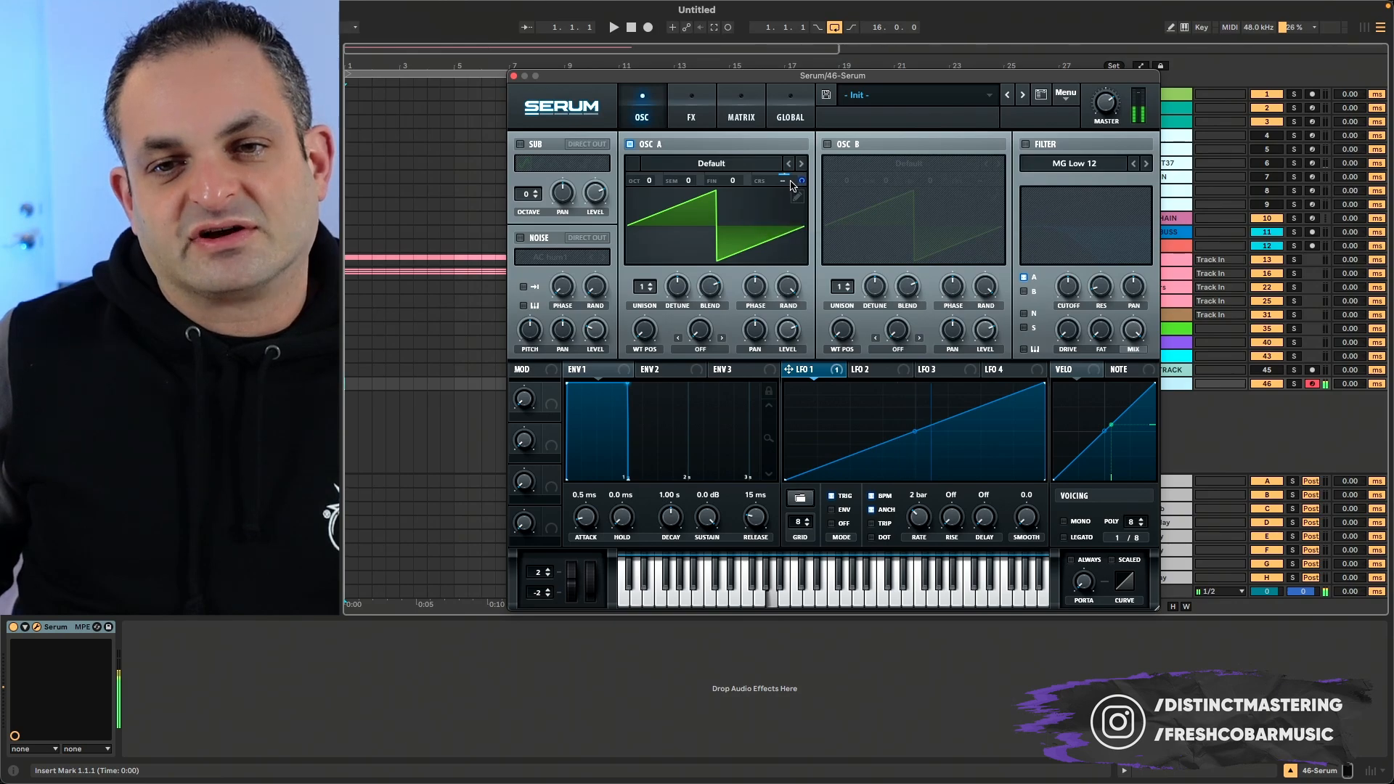
type("12")
key("Return")
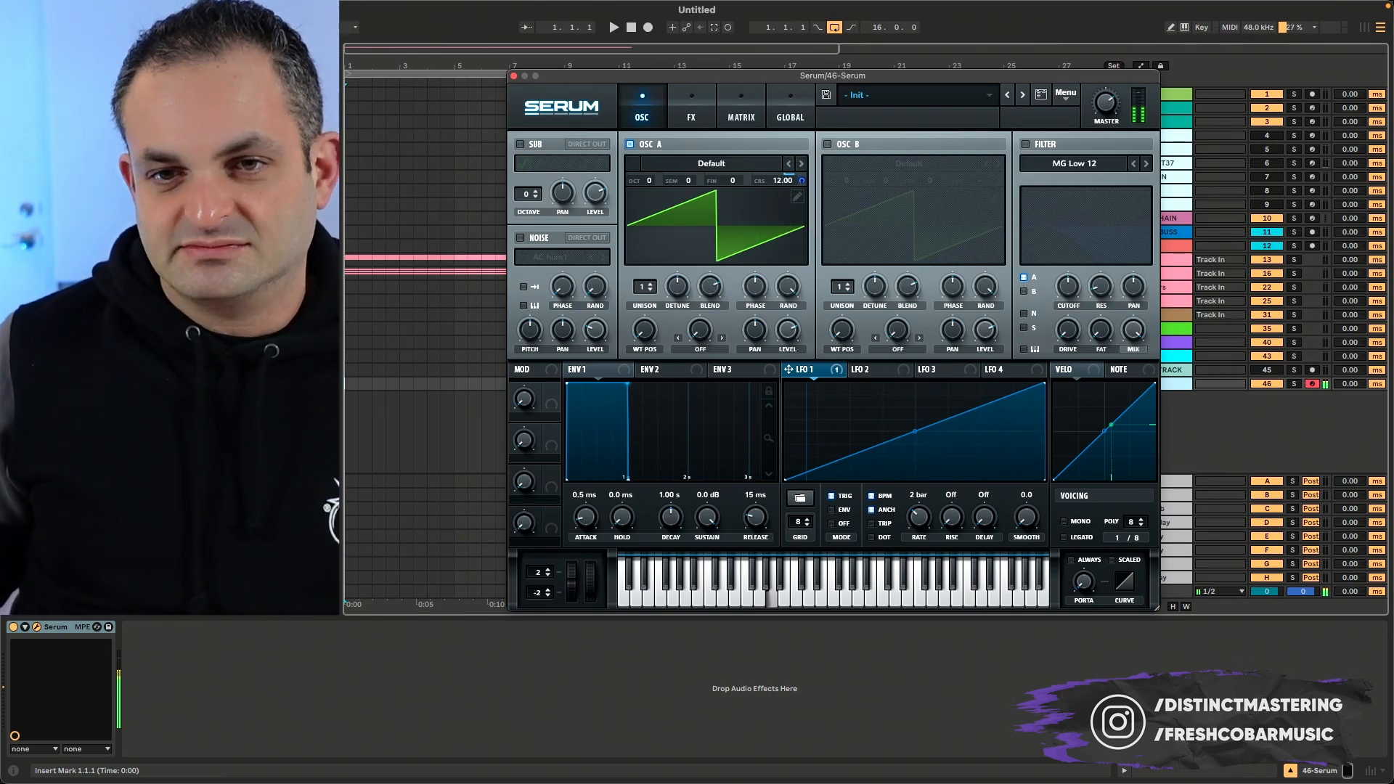
double_click(783, 183)
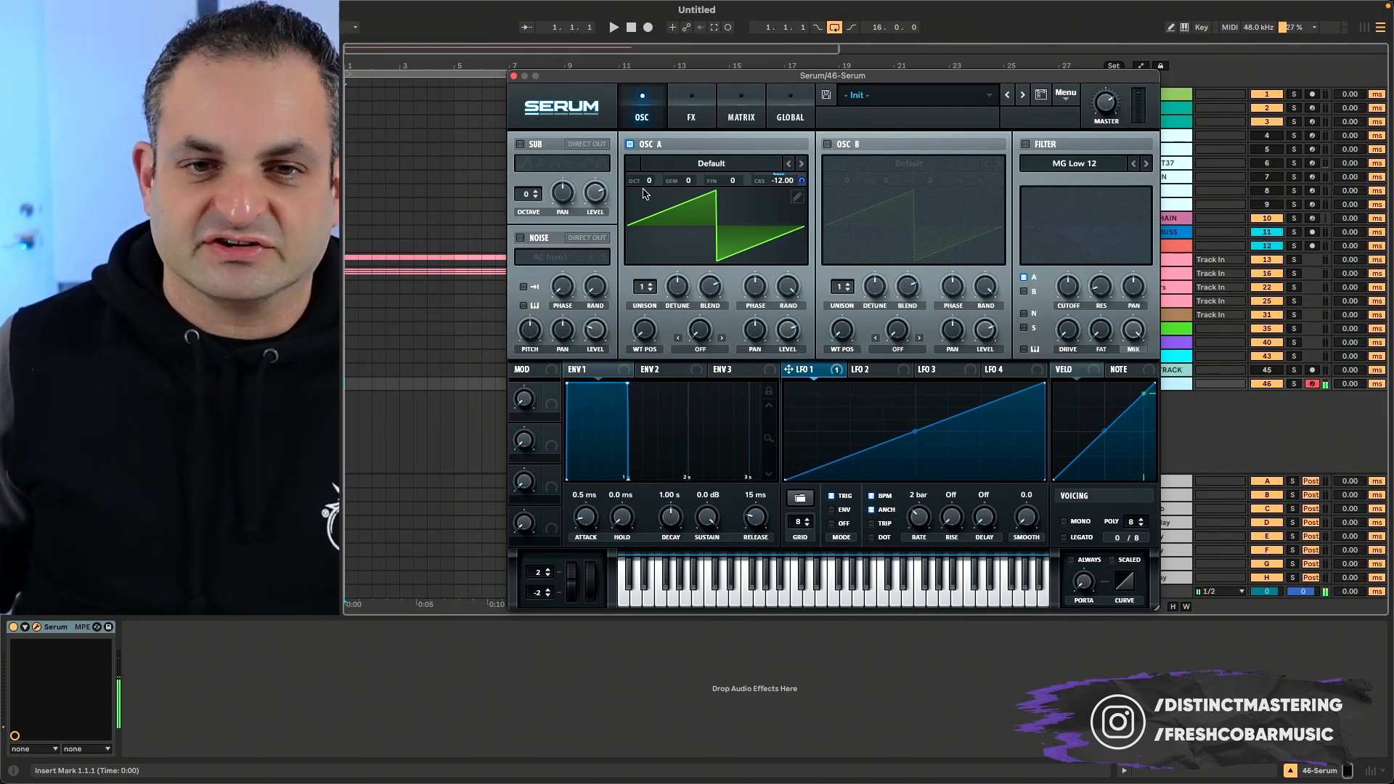
left_click_drag(643, 192, 644, 179)
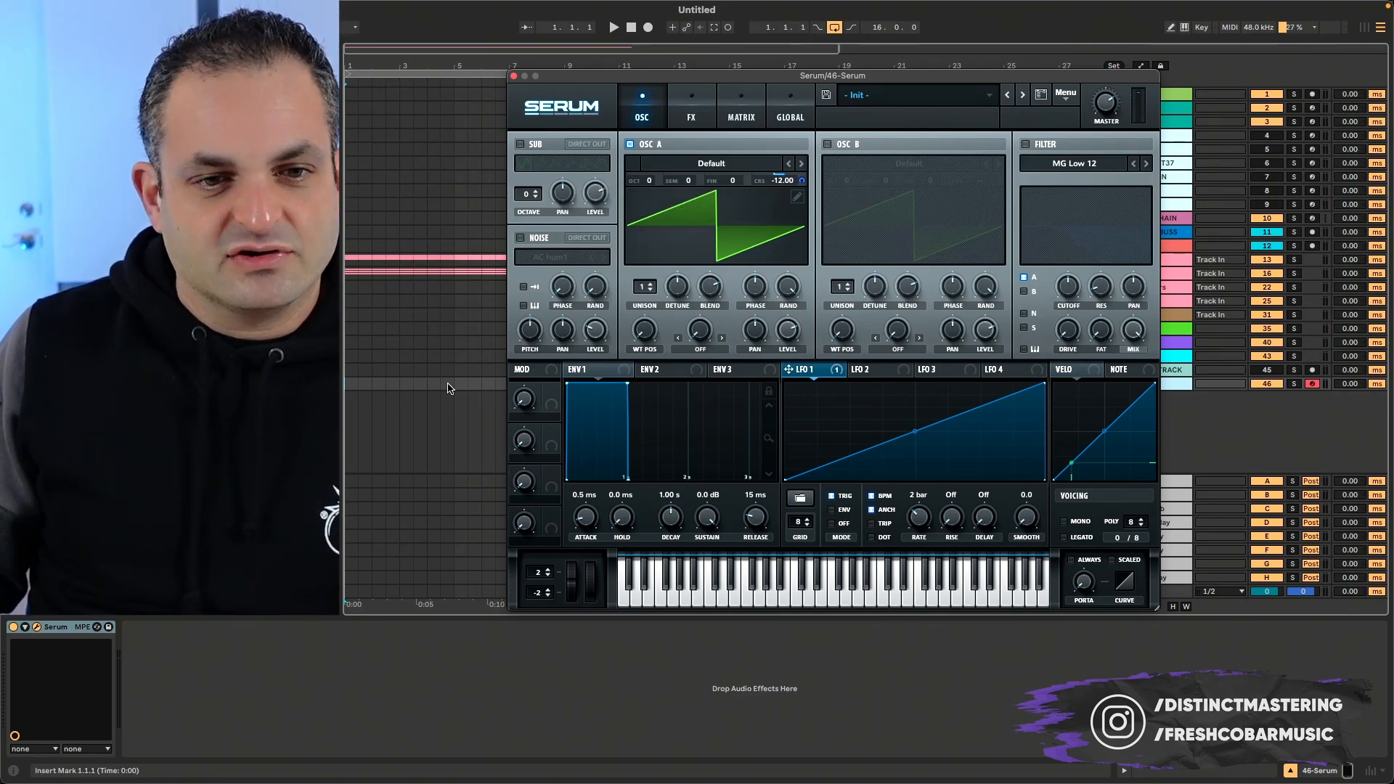
- Create a four-bar MIDI clip on the Serum track with a single C3 note held across its full length
left_click_drag(448, 387, 341, 387)
key("super+shift+m")
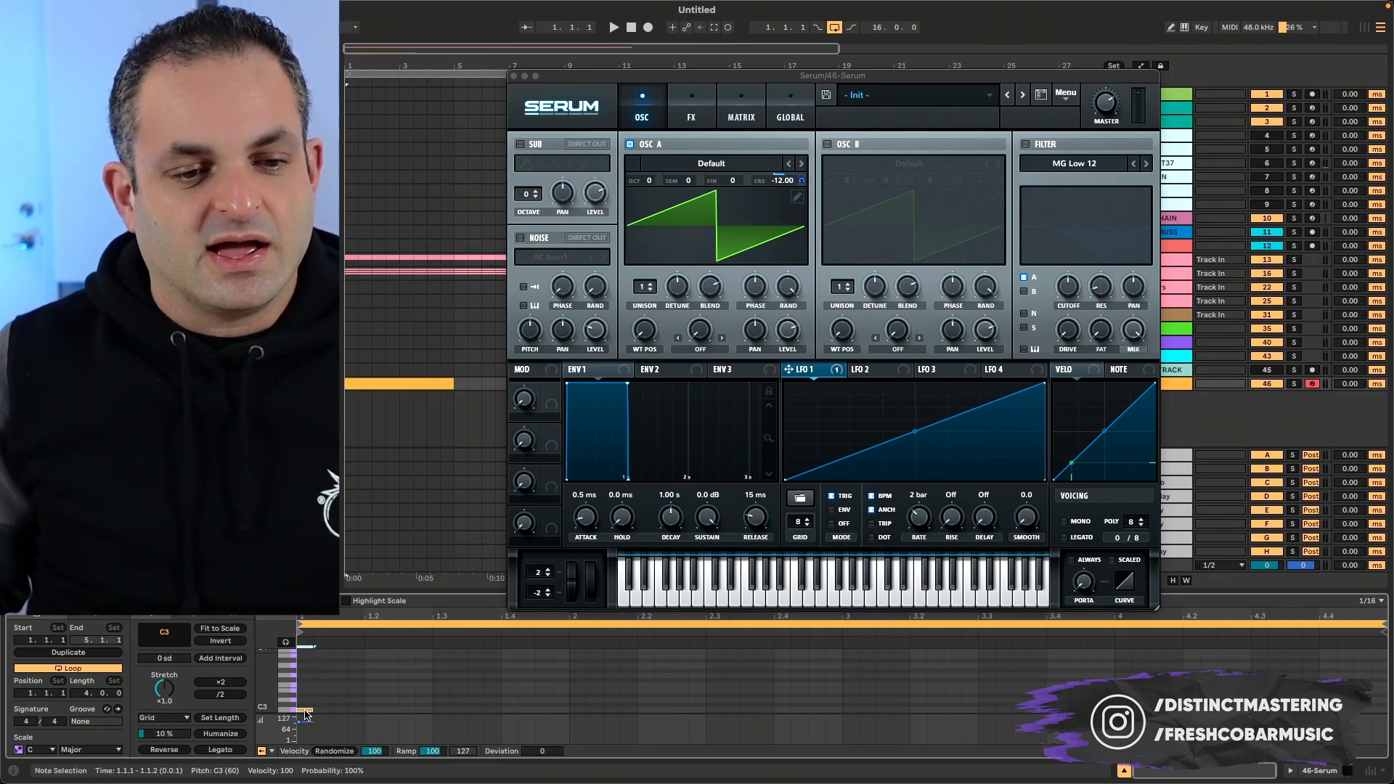
double_click(300, 709)
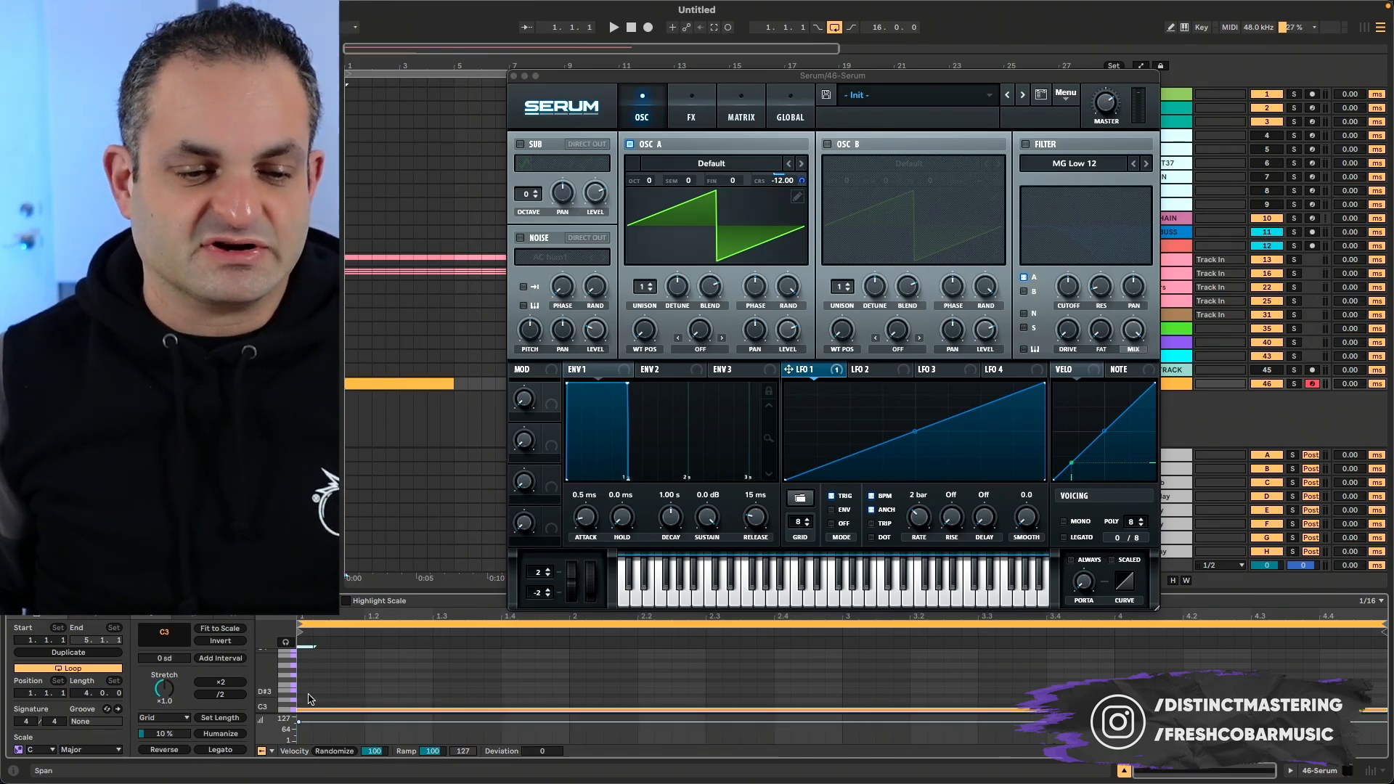
key("space")
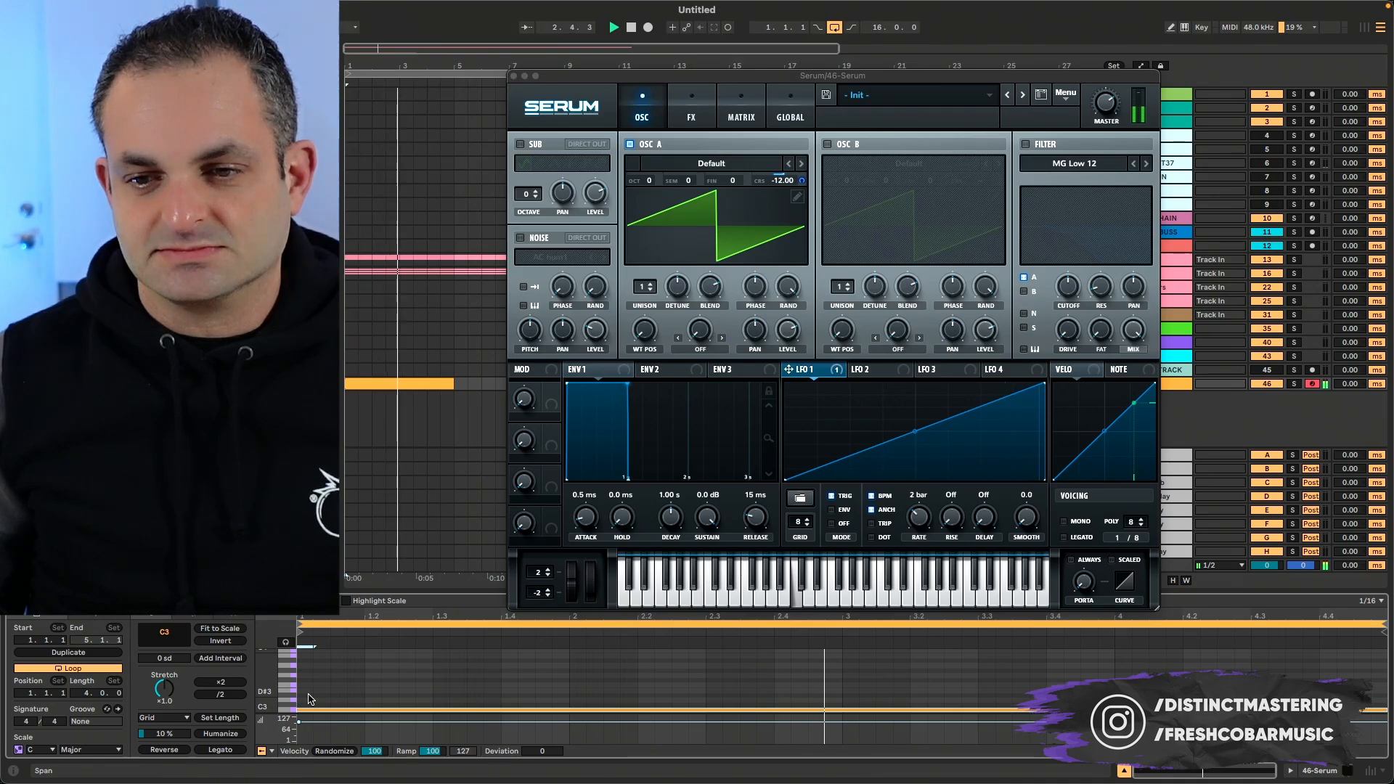
left_click(313, 712)
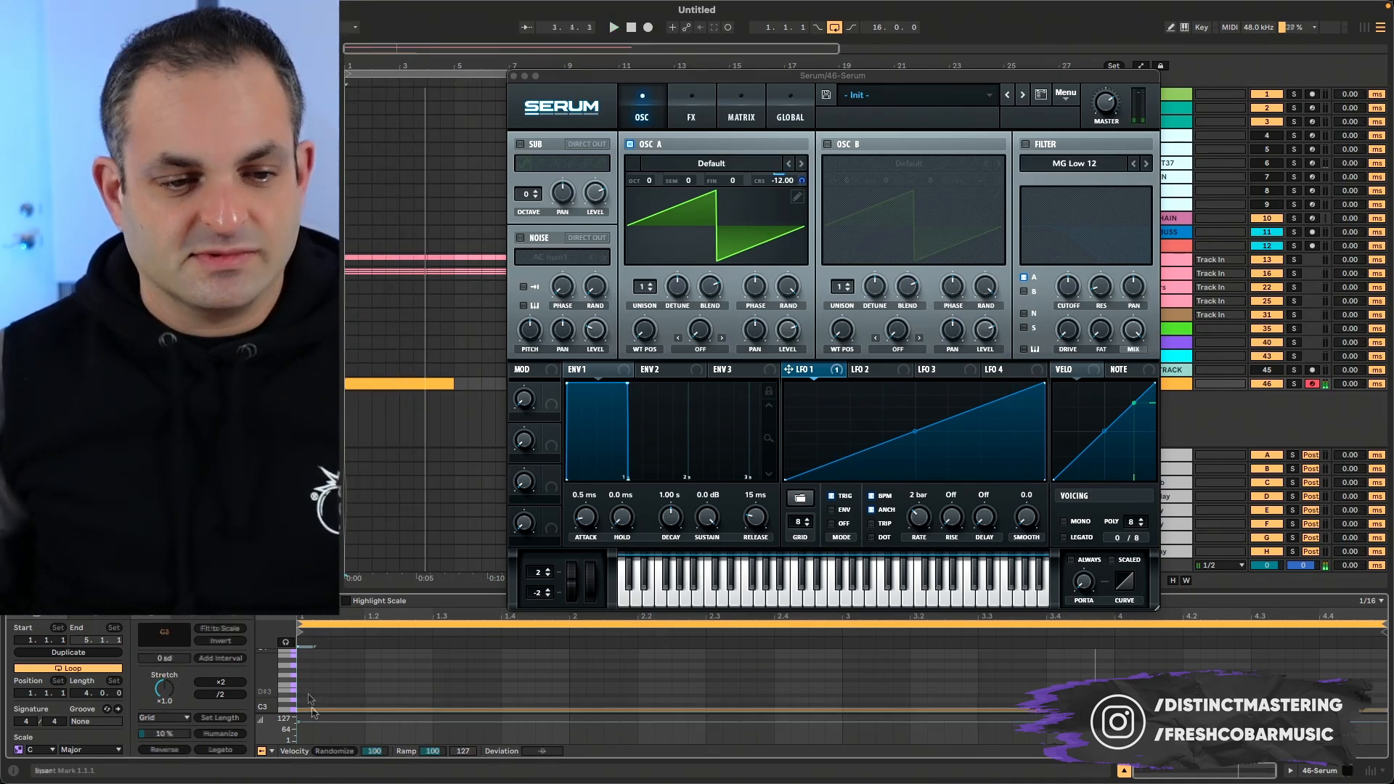
left_click(309, 709)
left_click(231, 752)
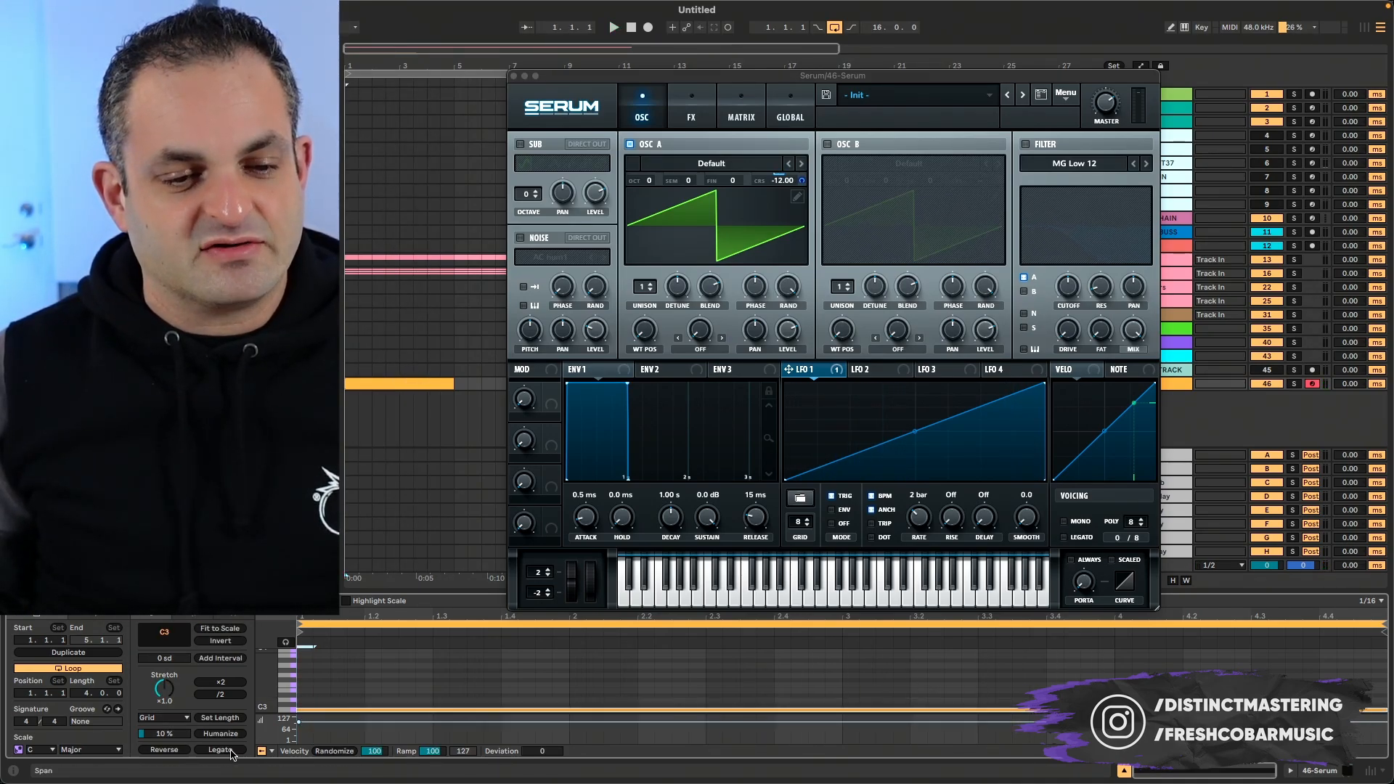
- Audition the C3 riser and shorten the MIDI clip and the loop to two bars
key("space")
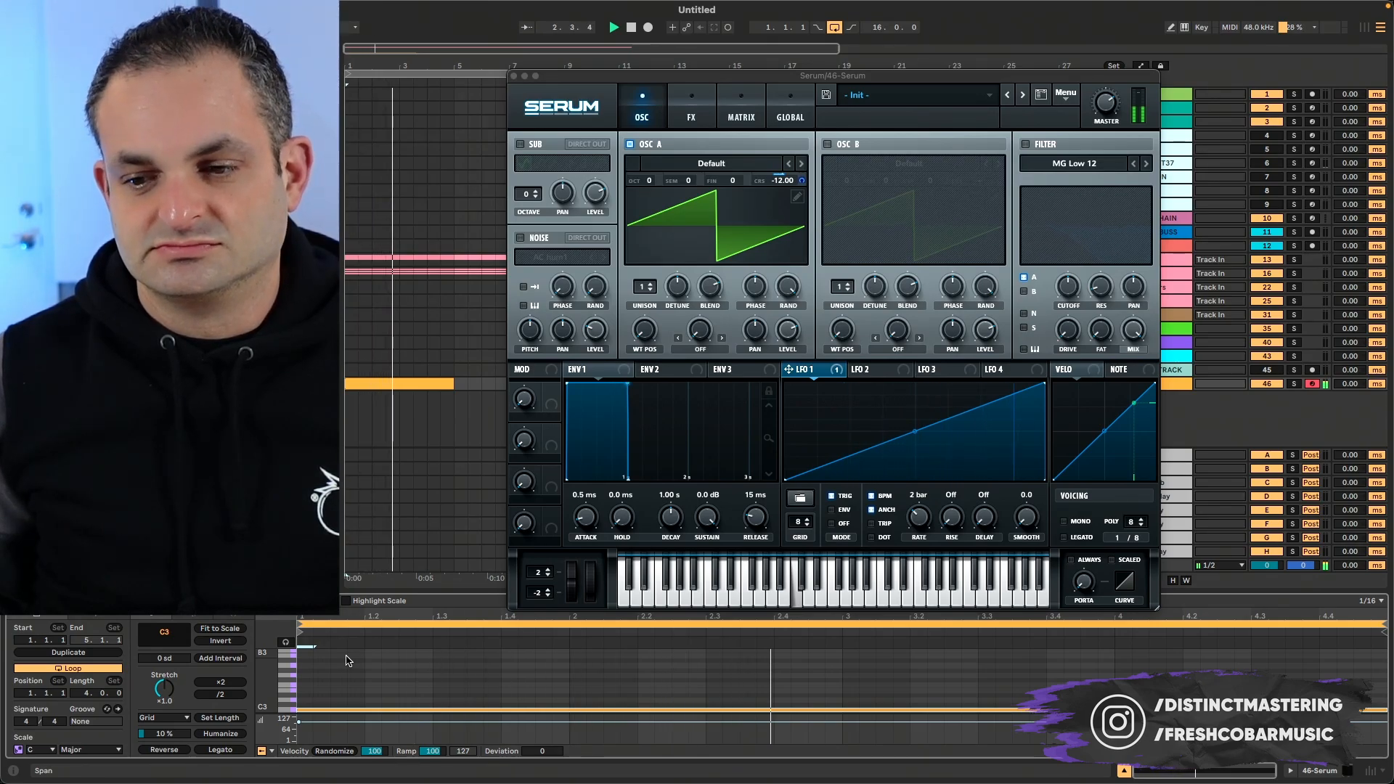
key("space")
left_click(451, 390)
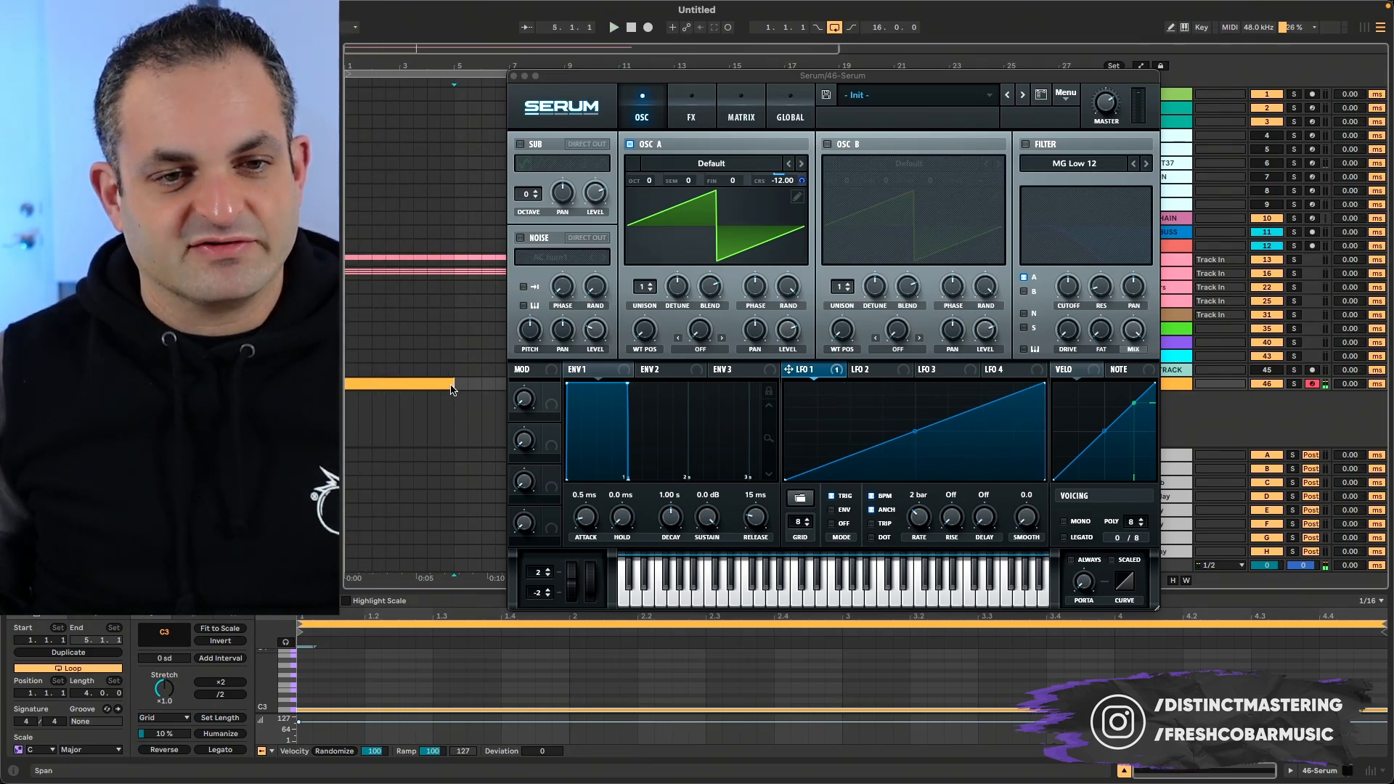
left_click_drag(448, 383, 399, 383)
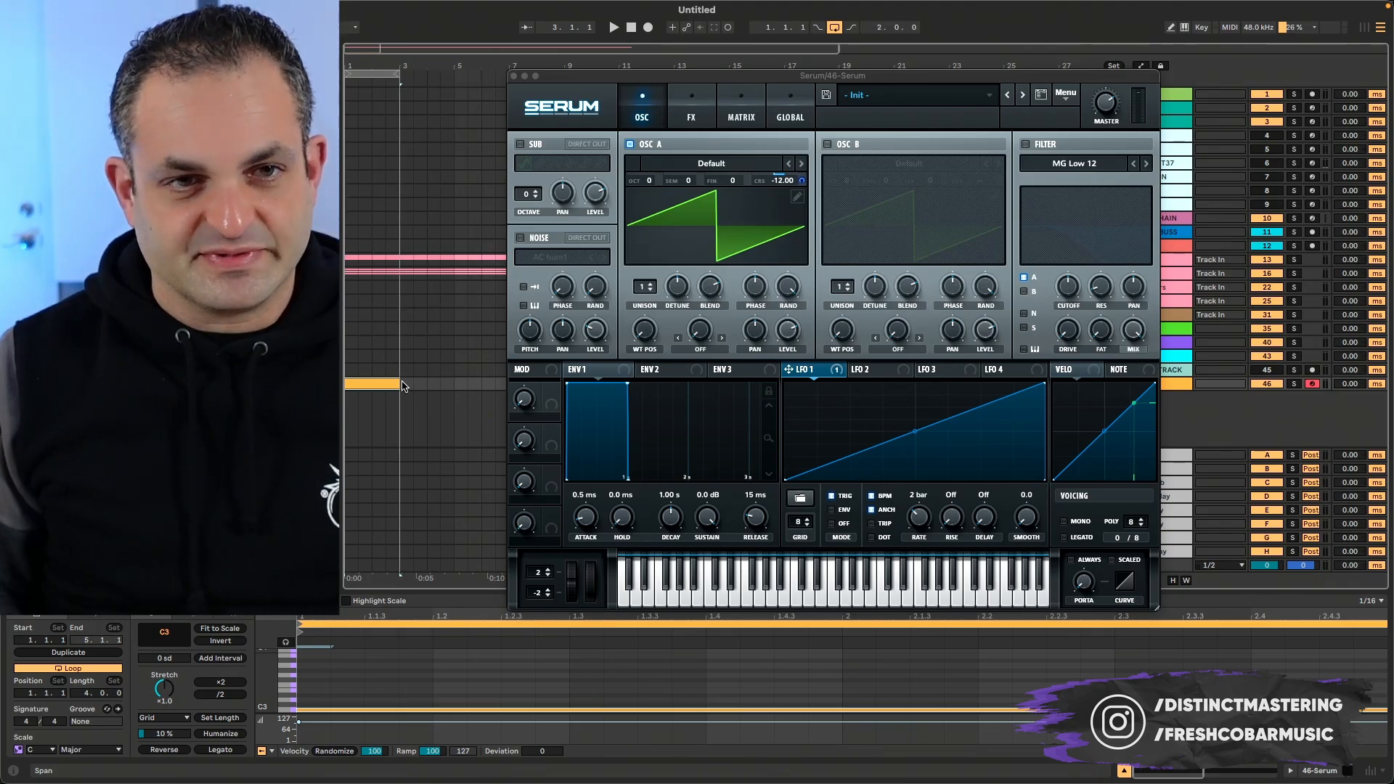
- Audition wavetables for oscillator A over the playing loop and choose Analog_BD_Sin
left_click(802, 164)
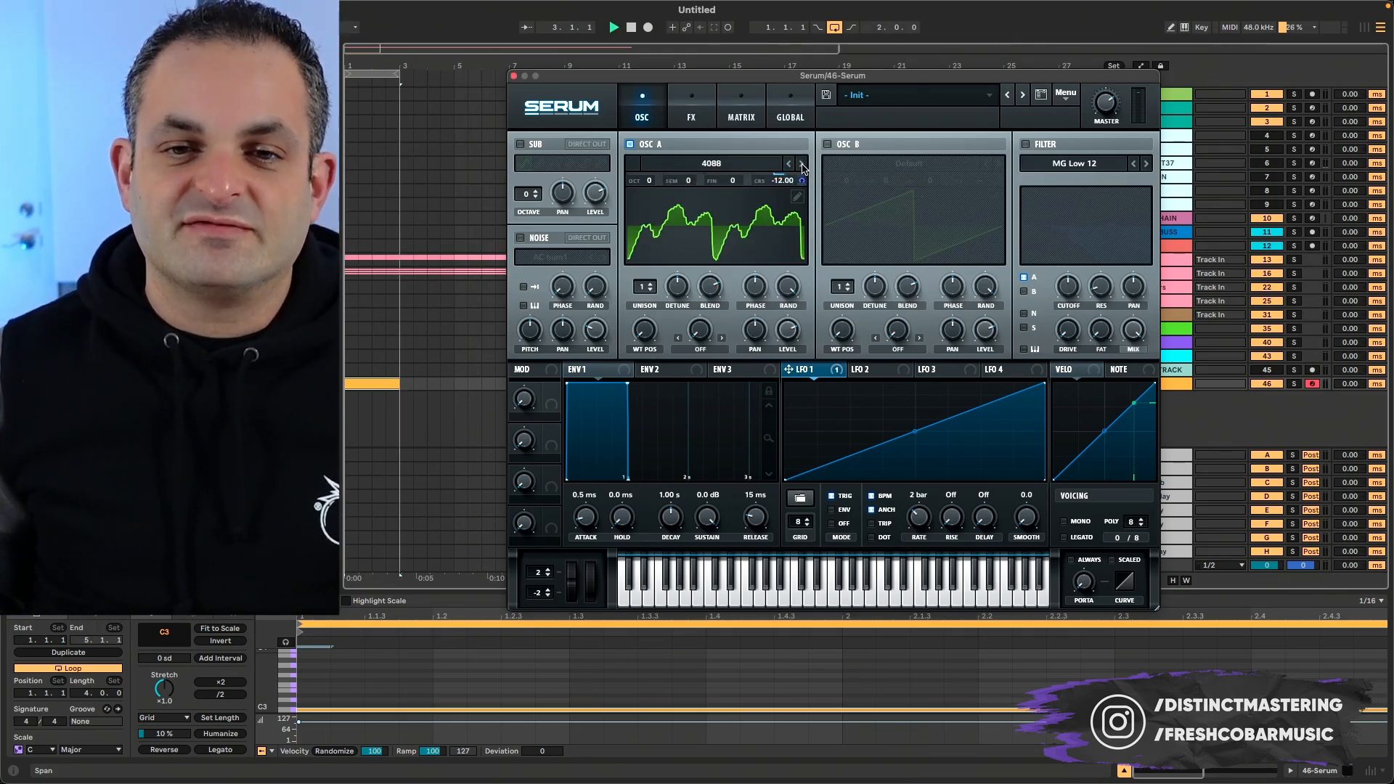
left_click(802, 164)
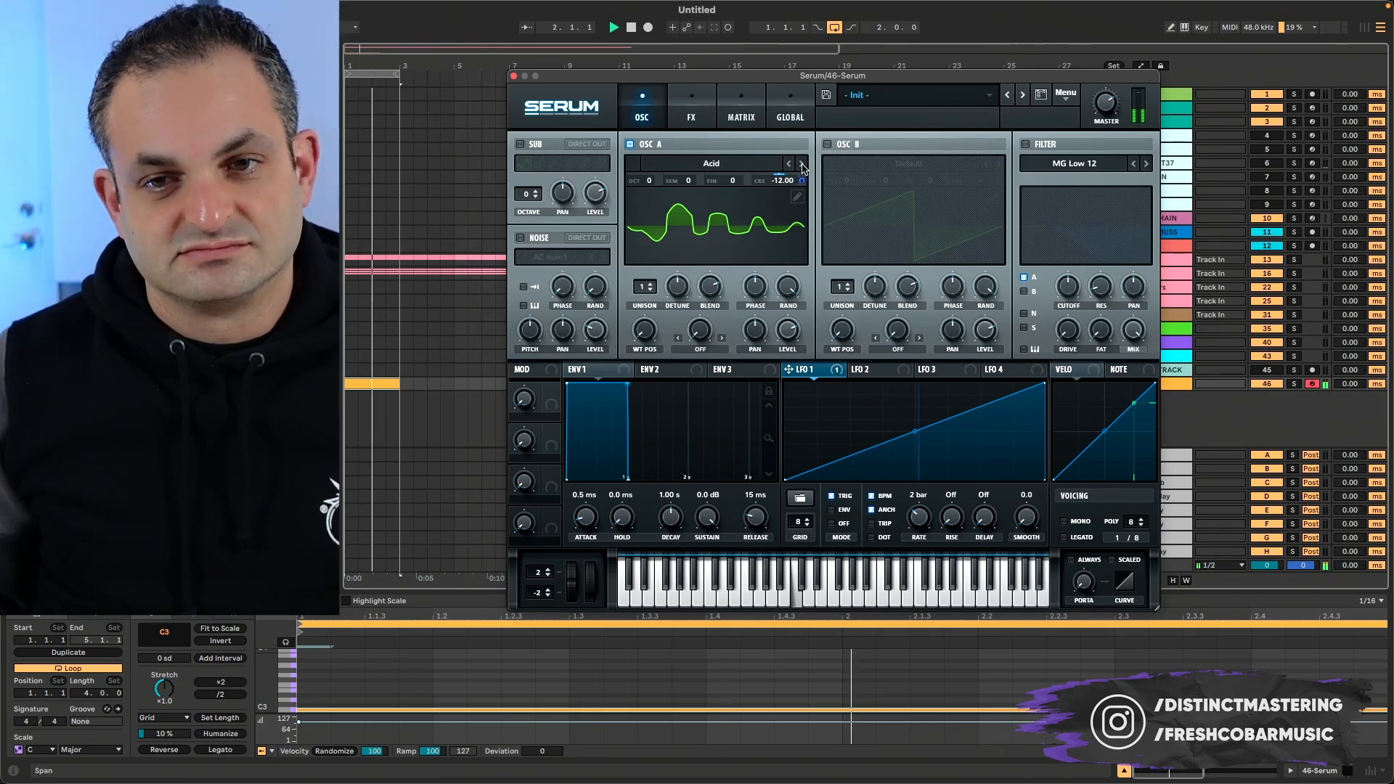
left_click(803, 164)
left_click(802, 164)
left_click(789, 164)
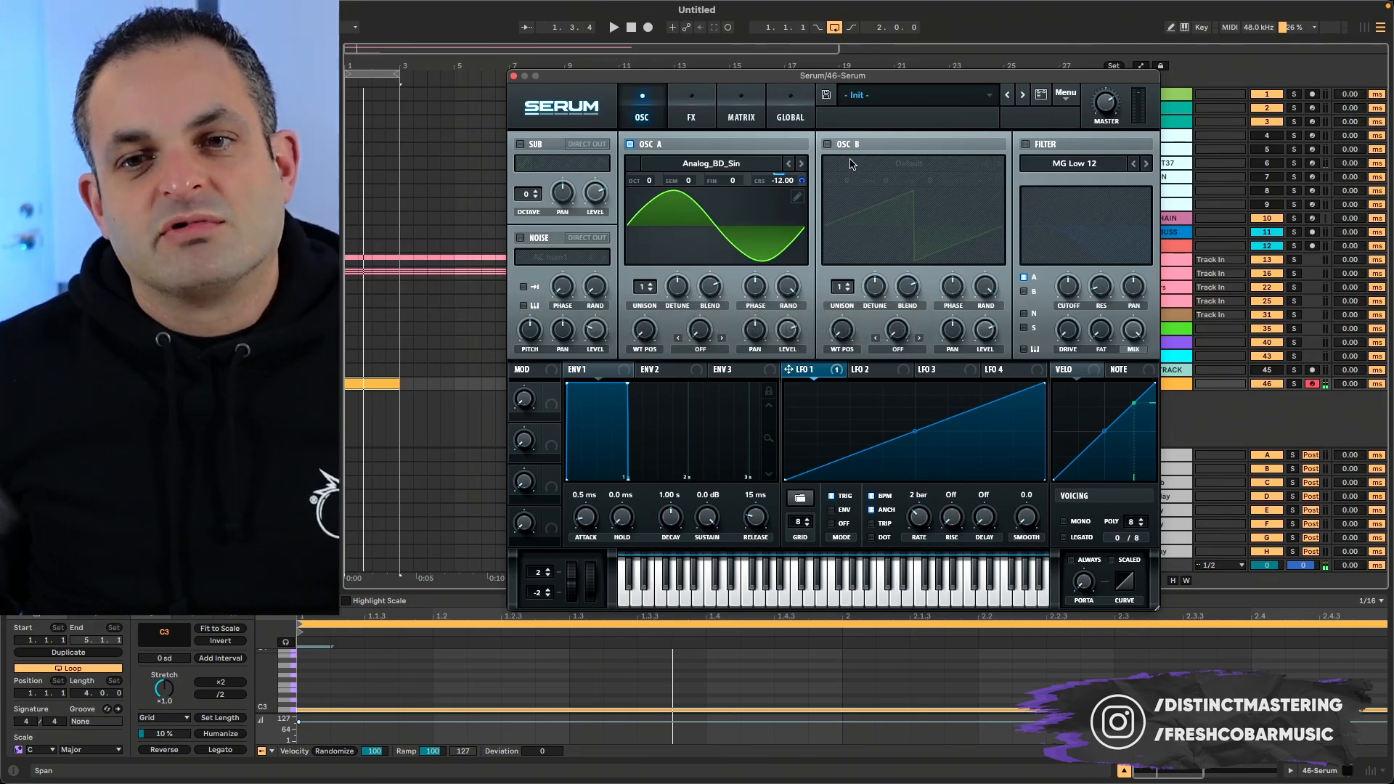
- Enable oscillator B and set its coarse pitch to -12 semitones with LFO 1 modulating it
left_click(827, 144)
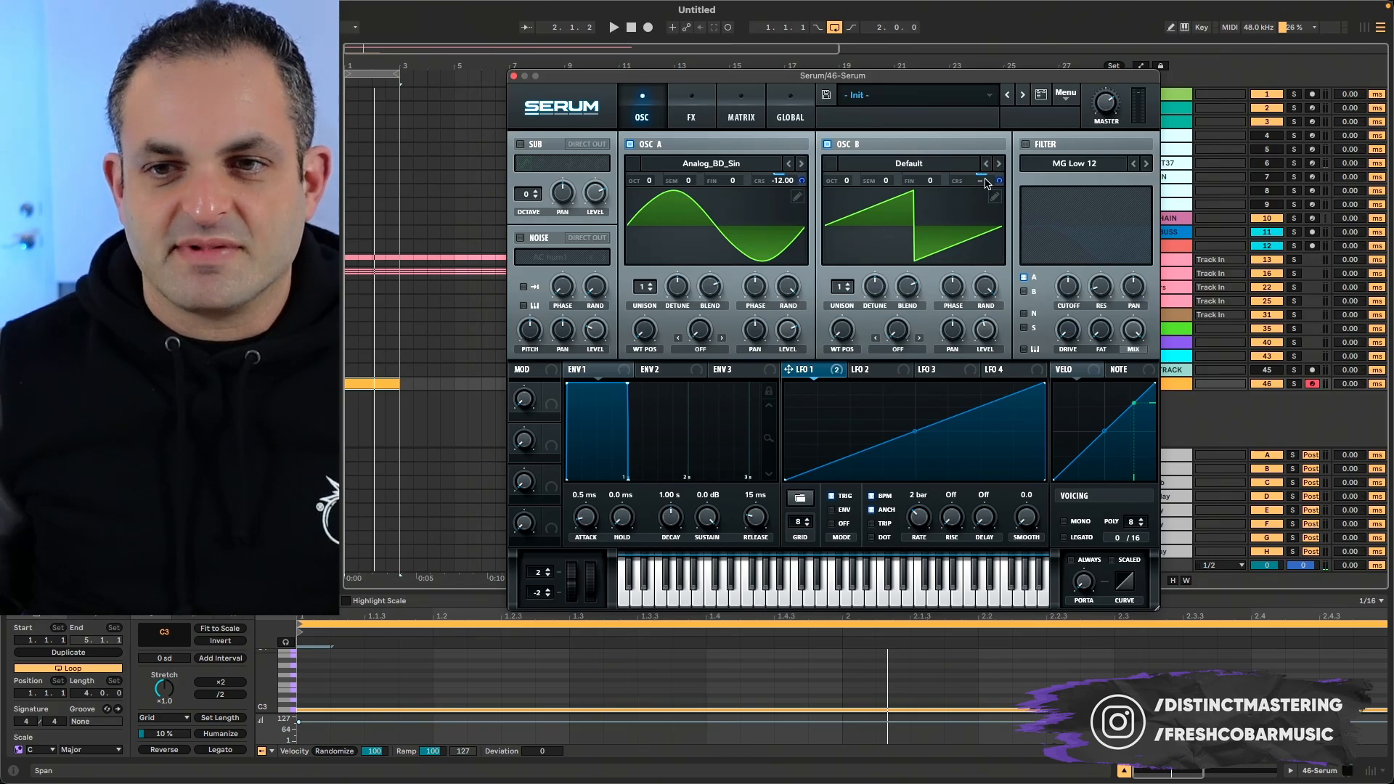
type("12")
key("Return")
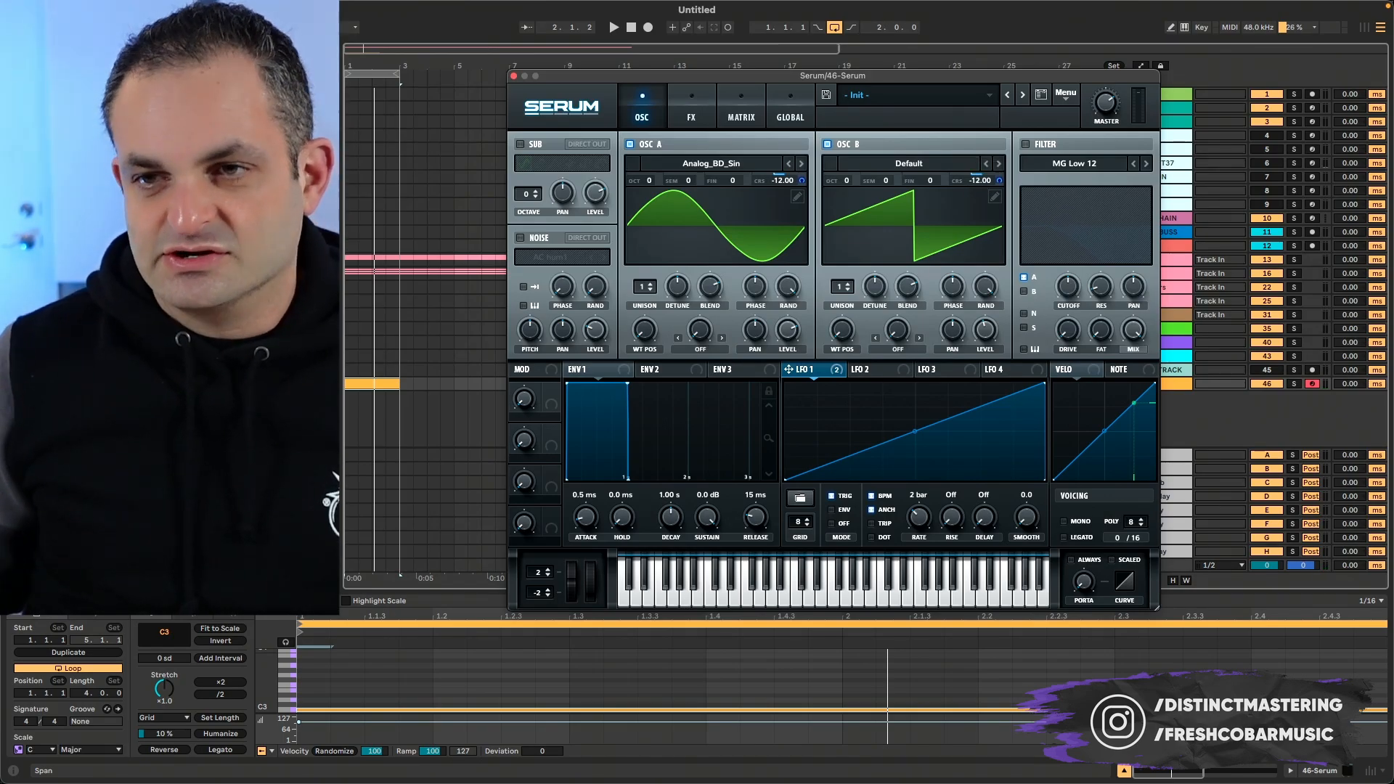
left_click(1065, 94)
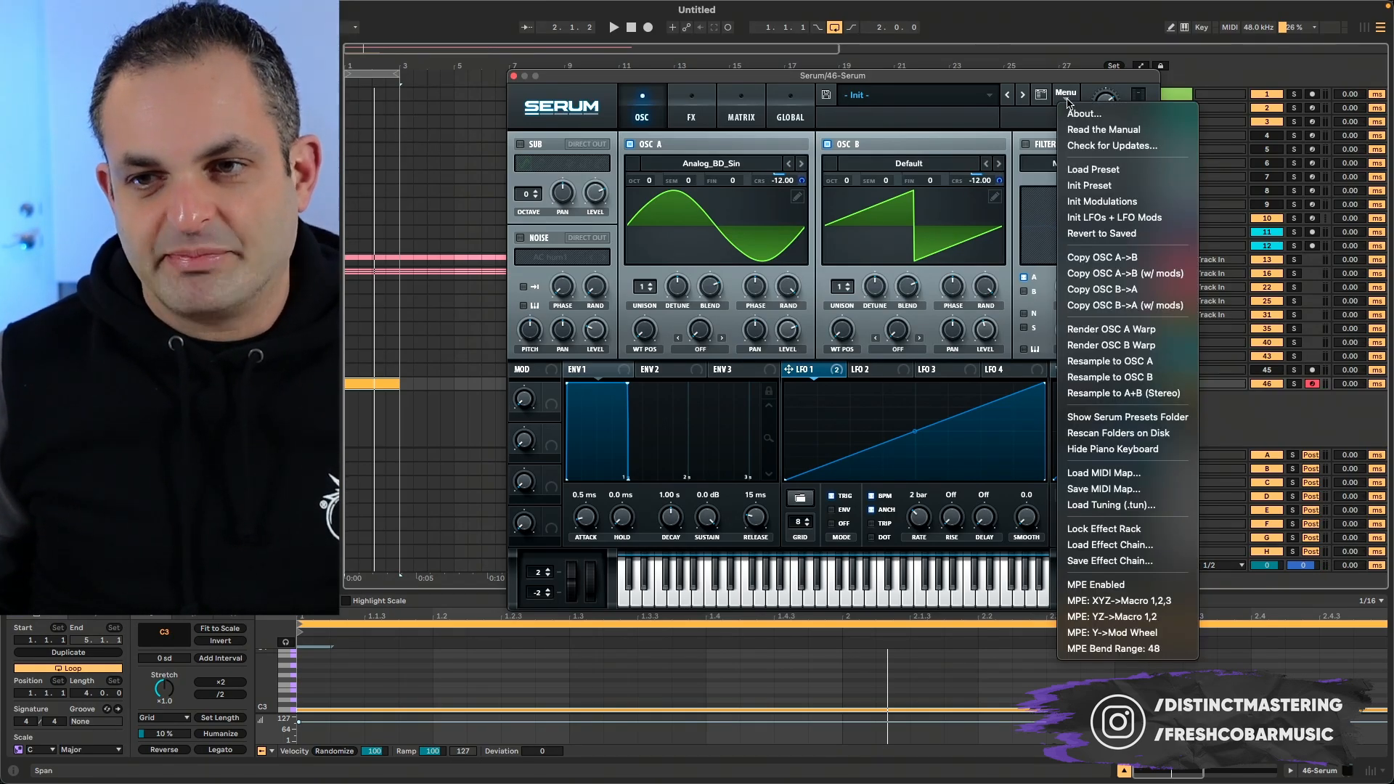
left_click(953, 234)
- Play the two-bar loop to audition both oscillators rising together
key("space")
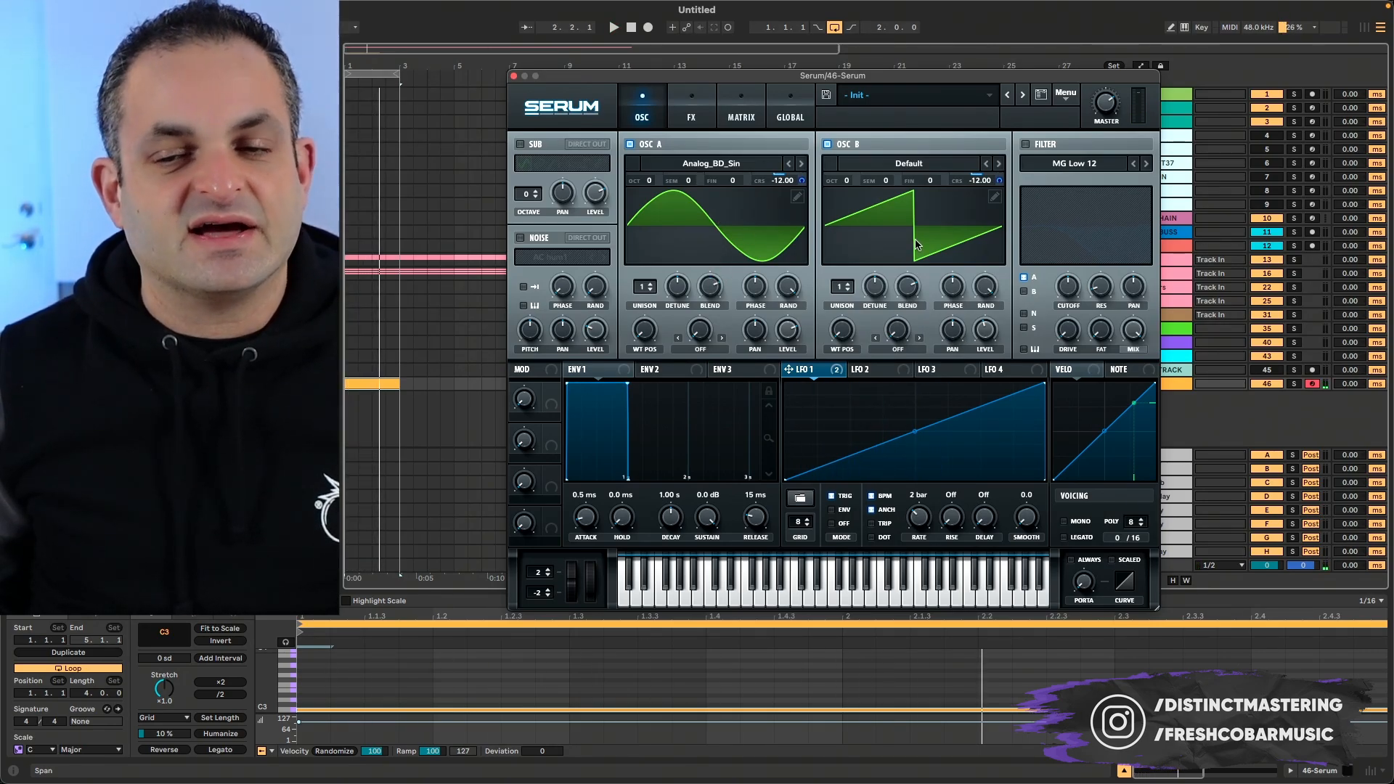
key("space")
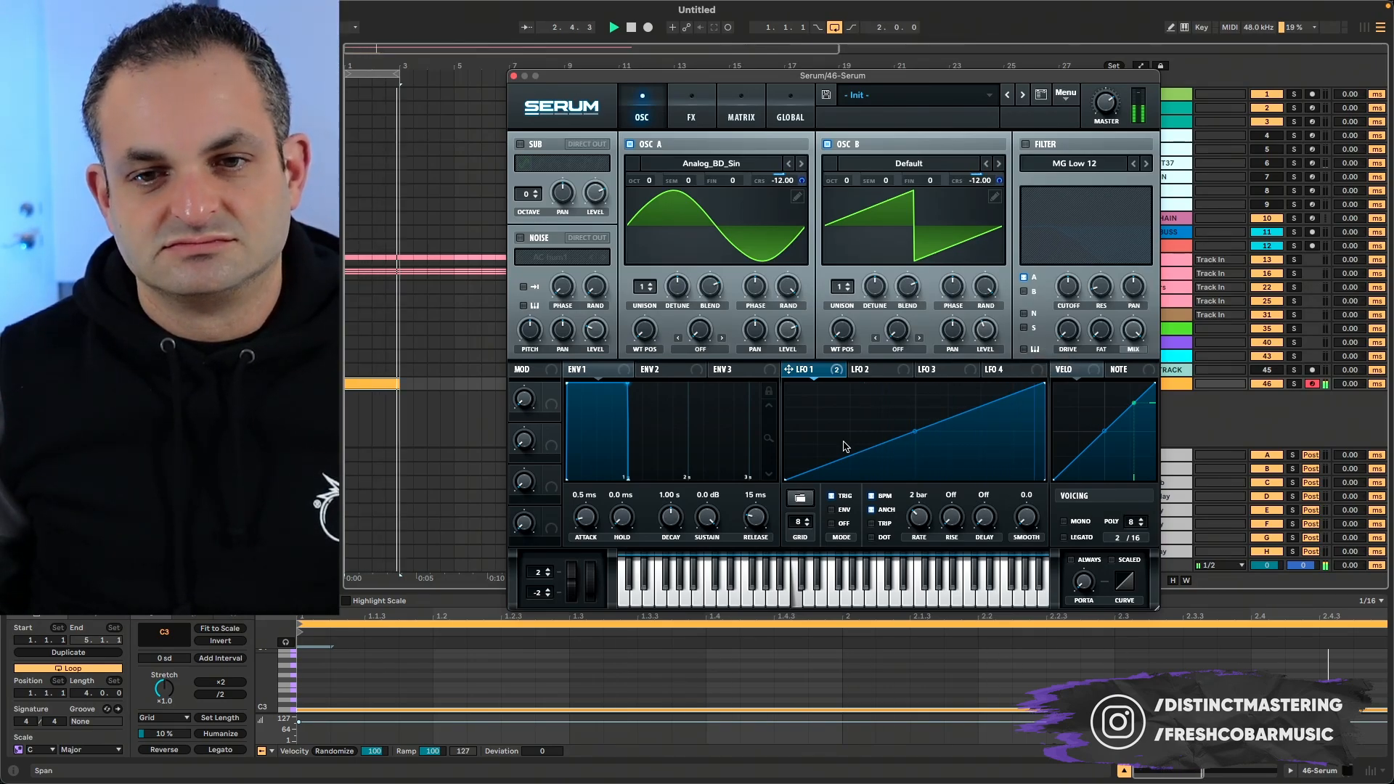
key("space")
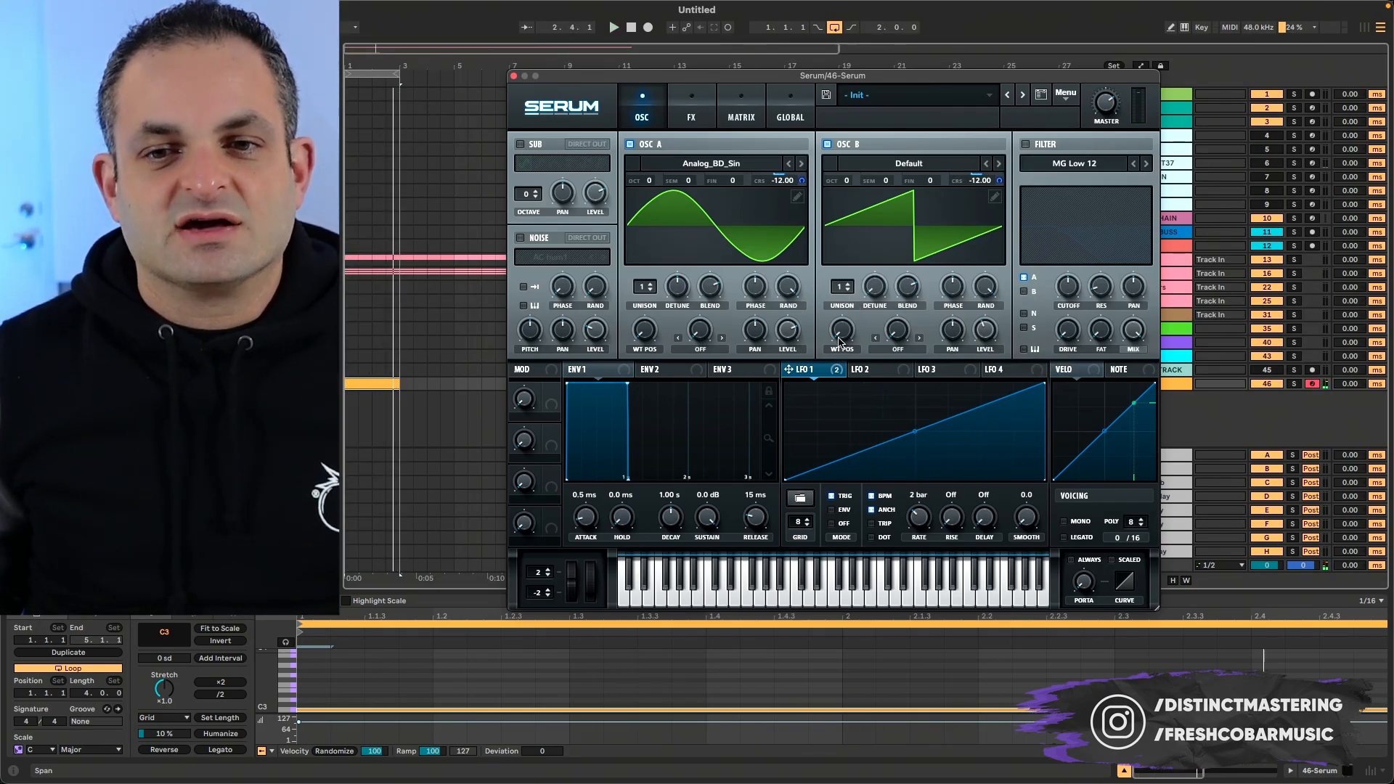
- Set oscillator B to 2 unison voices, adjusting their detune by ear while the loop plays
left_click(847, 284)
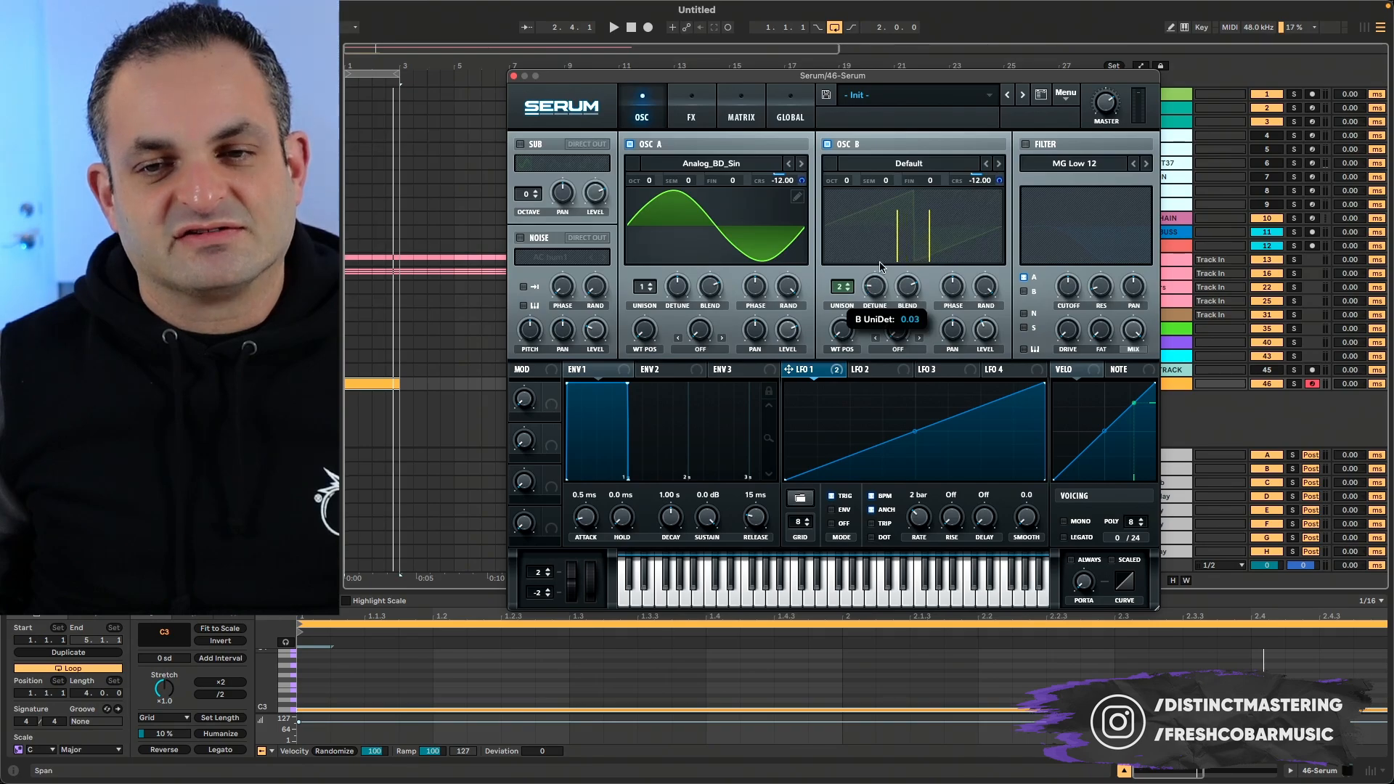
key("space")
mouse_move(880, 267)
left_mouse_down()
mouse_move(897, 232)
mouse_move(882, 285)
left_mouse_up()
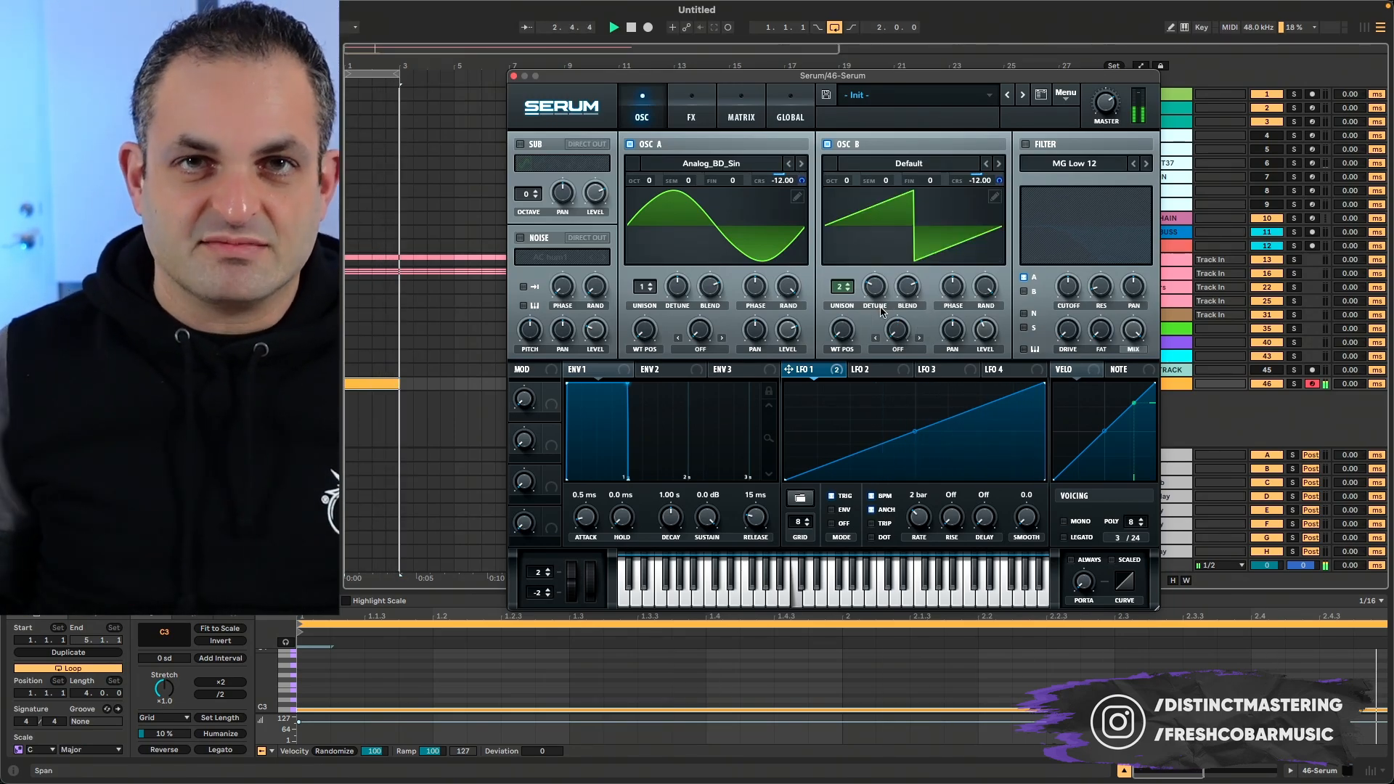
key("space")
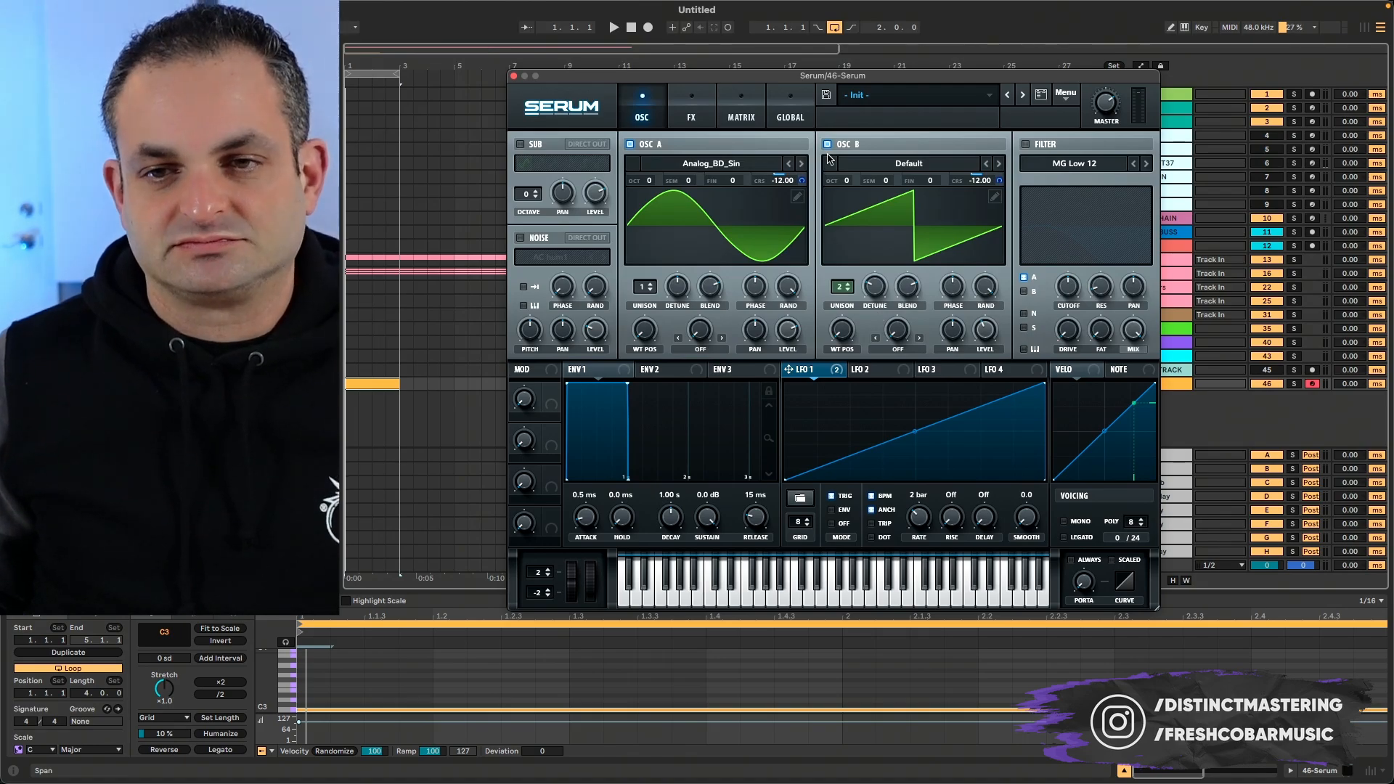
key("space")
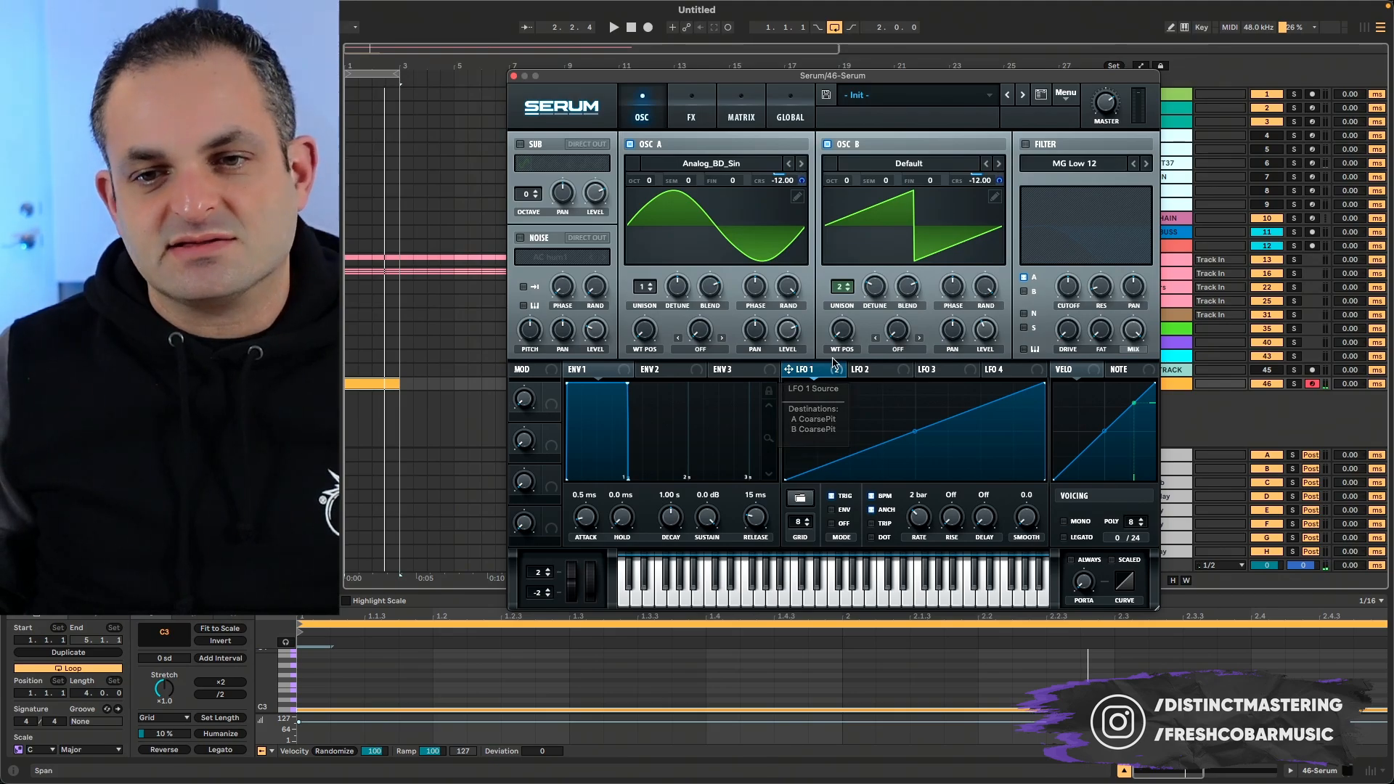
- Lower oscillator B by one octave, to -1, and audition it over the loop
left_click_drag(845, 182, 847, 196)
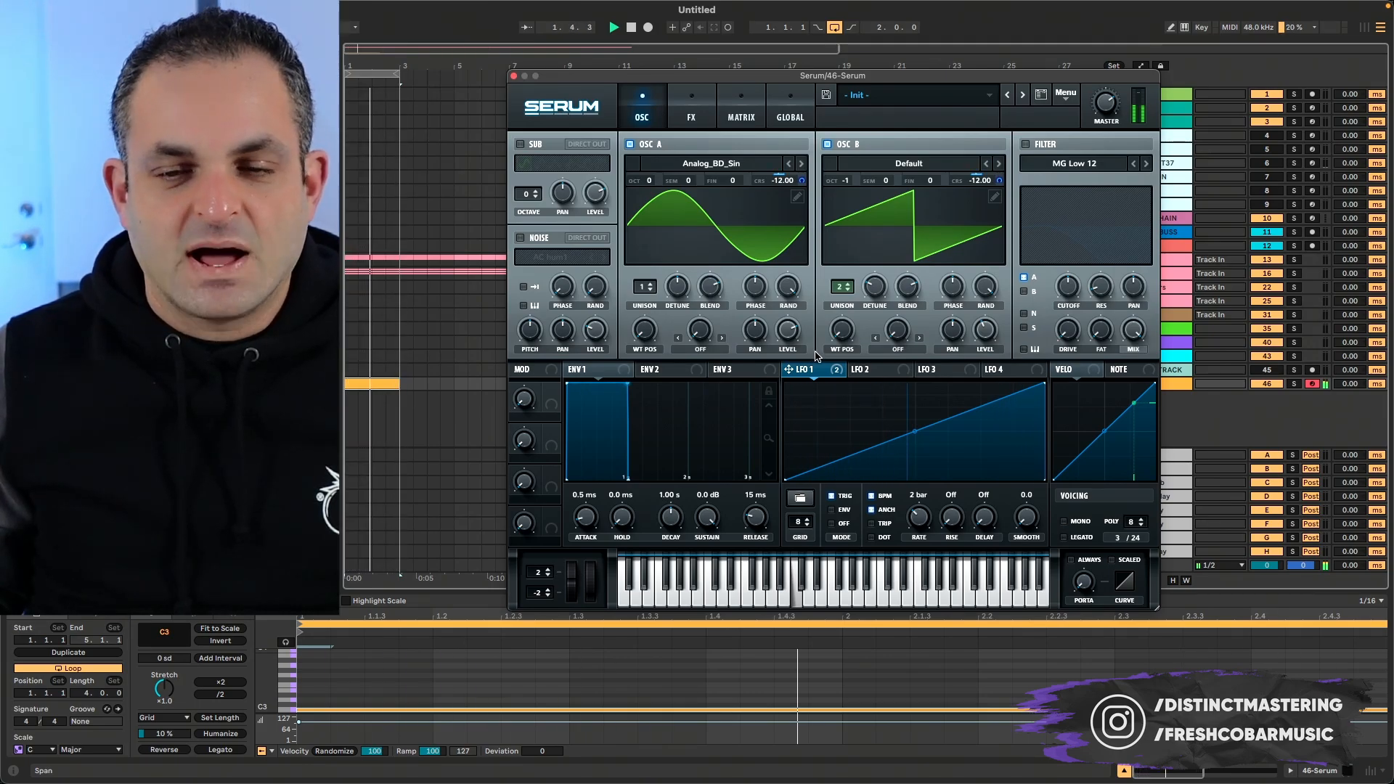
key("space")
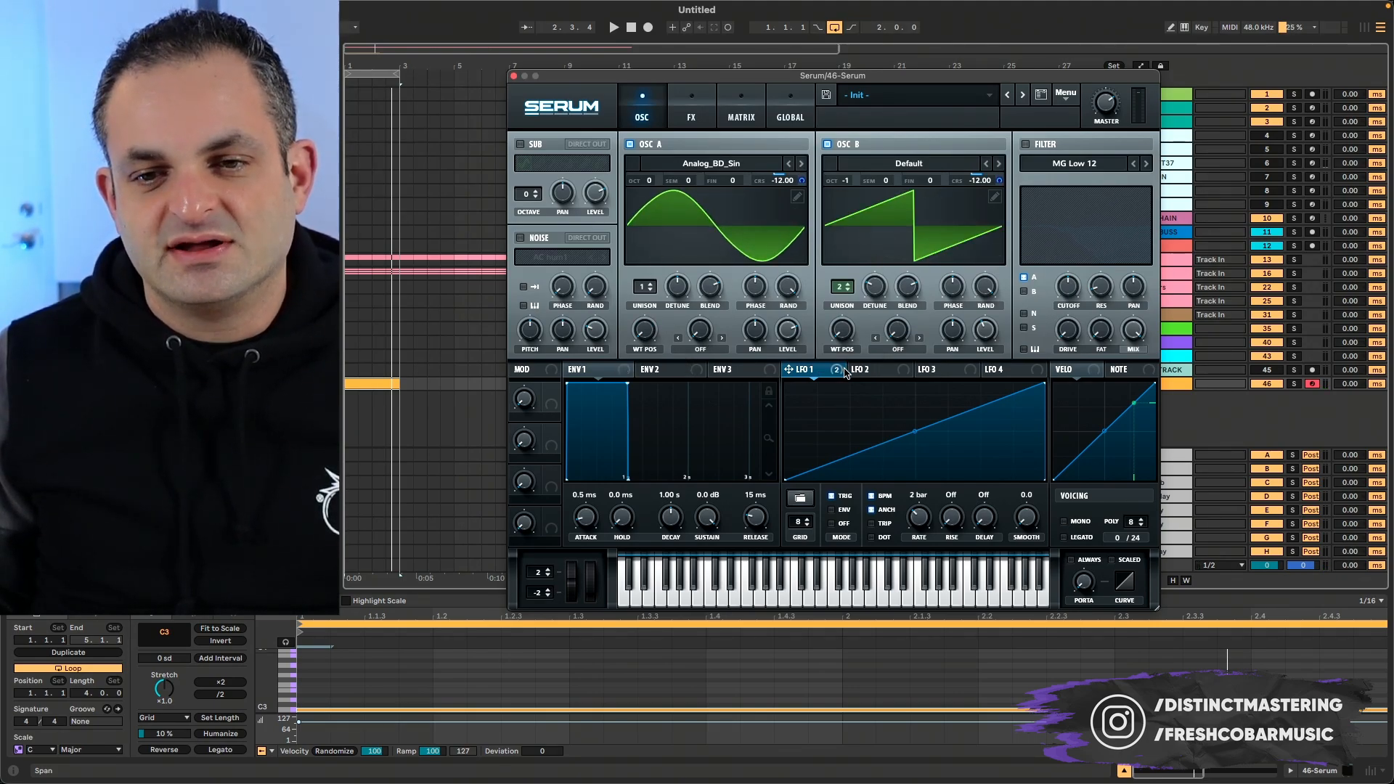
- Modulate oscillator A's wavetable position with LFO 2, turn off its BPM sync and set its rate to about 23.1 Hz over the loop
left_click(880, 370)
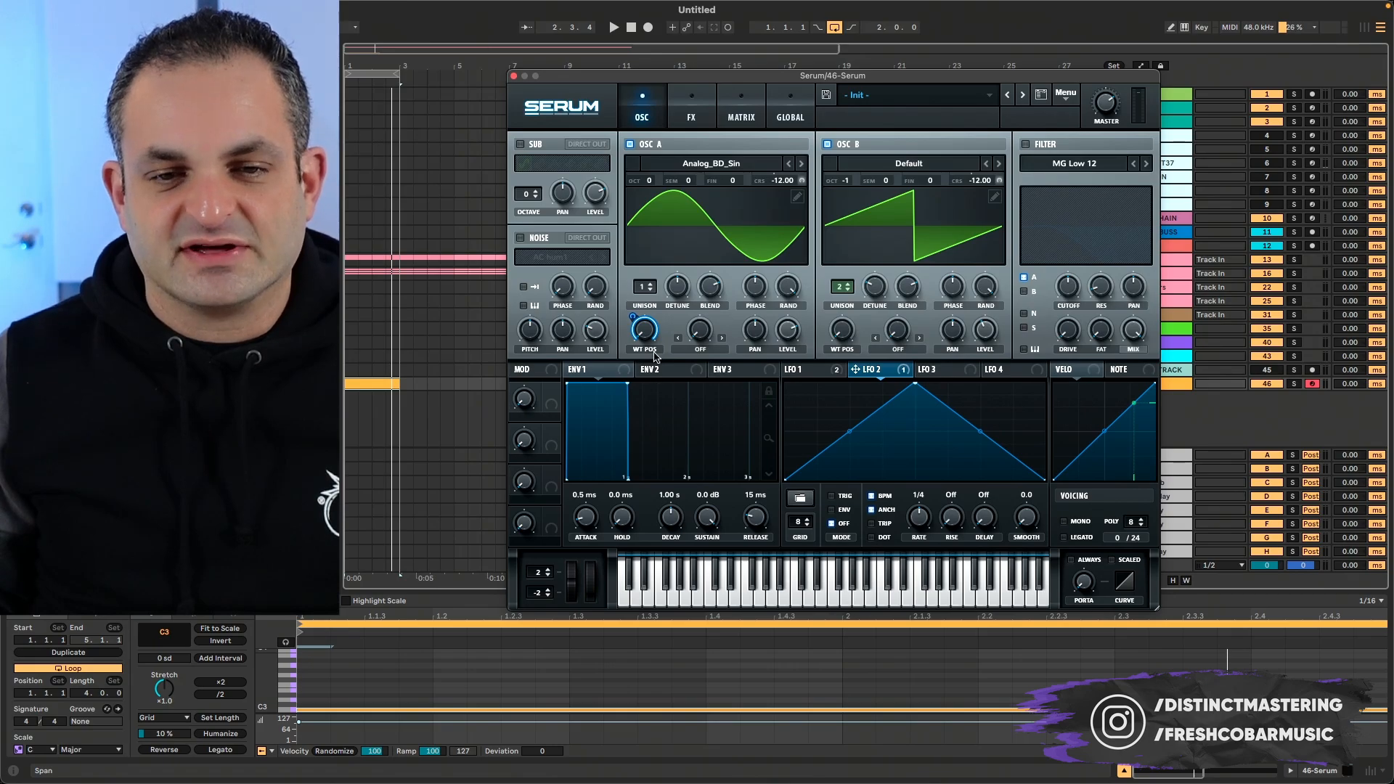
key("space")
mouse_move(632, 330)
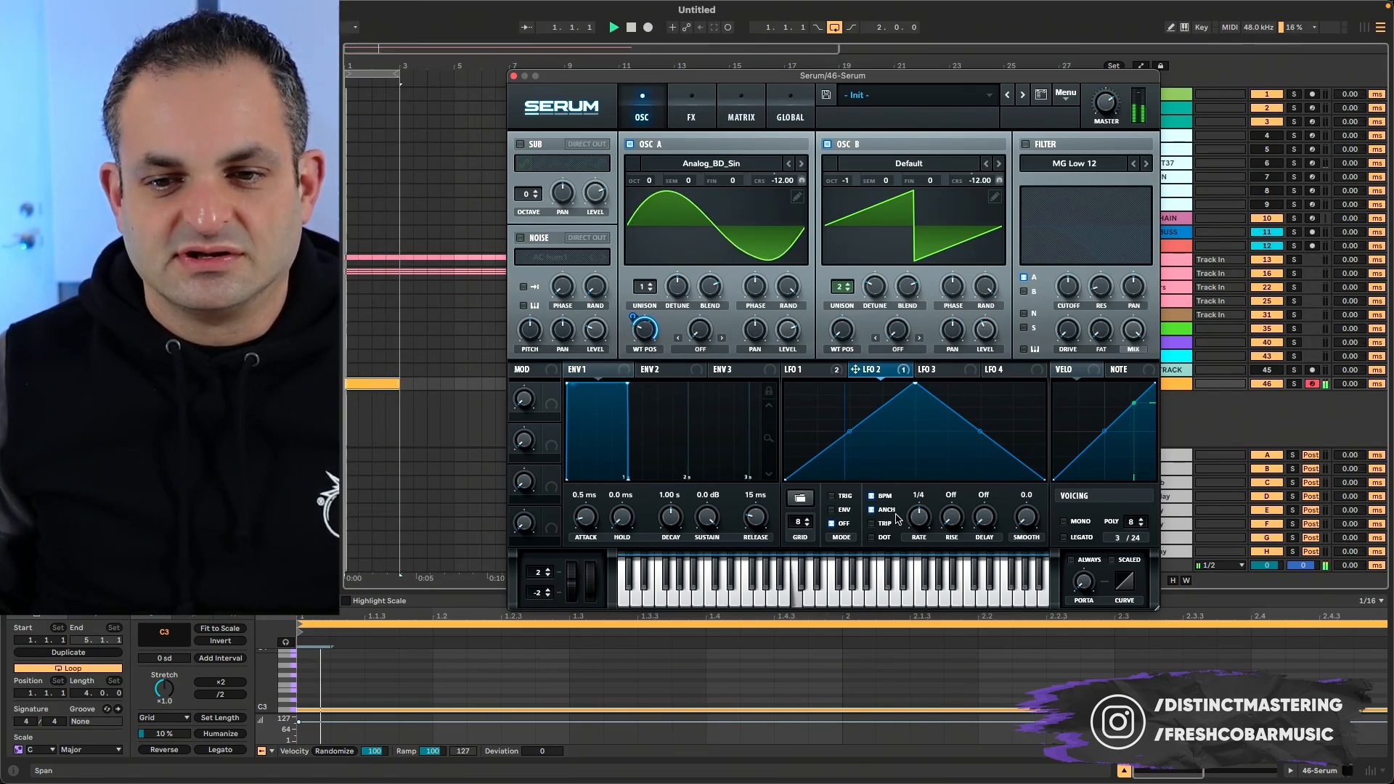
key("space")
key("space")
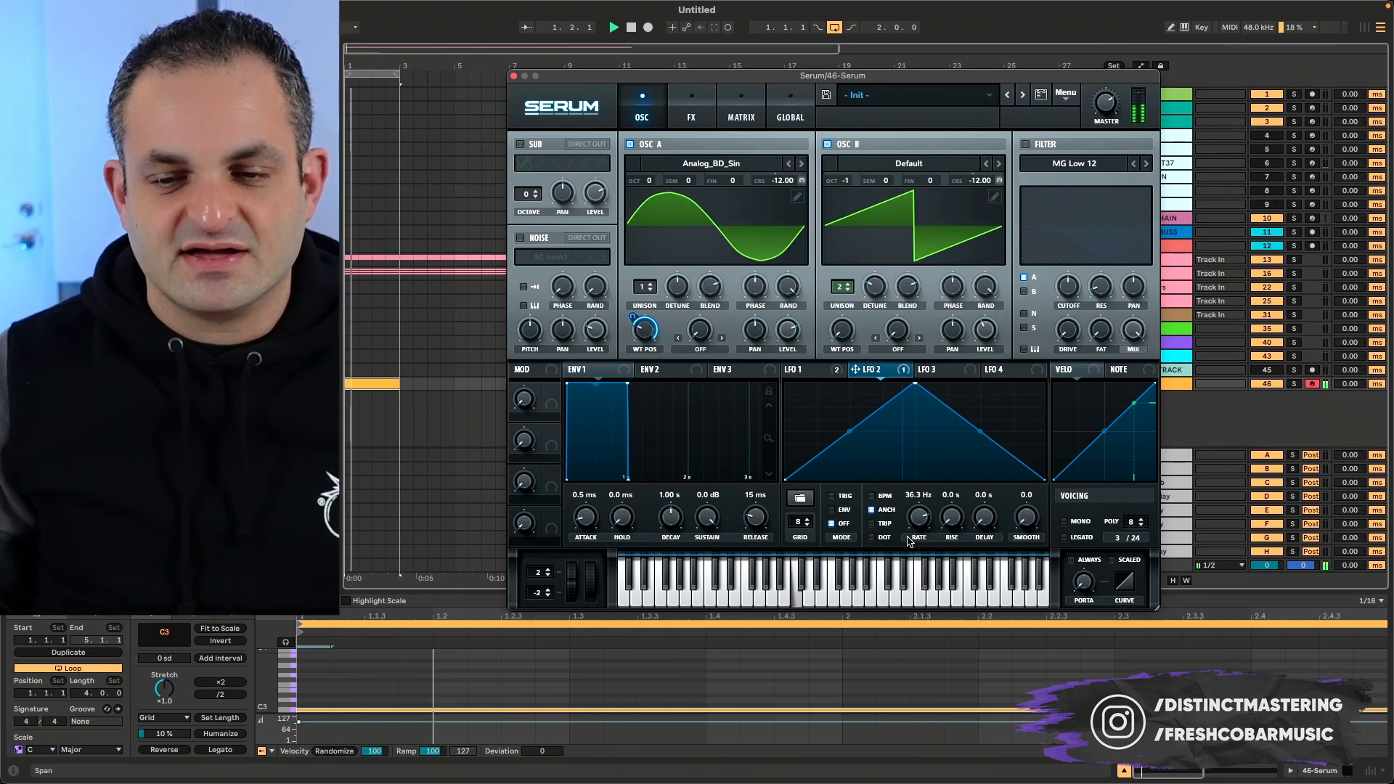
left_click_drag(921, 533, 921, 523)
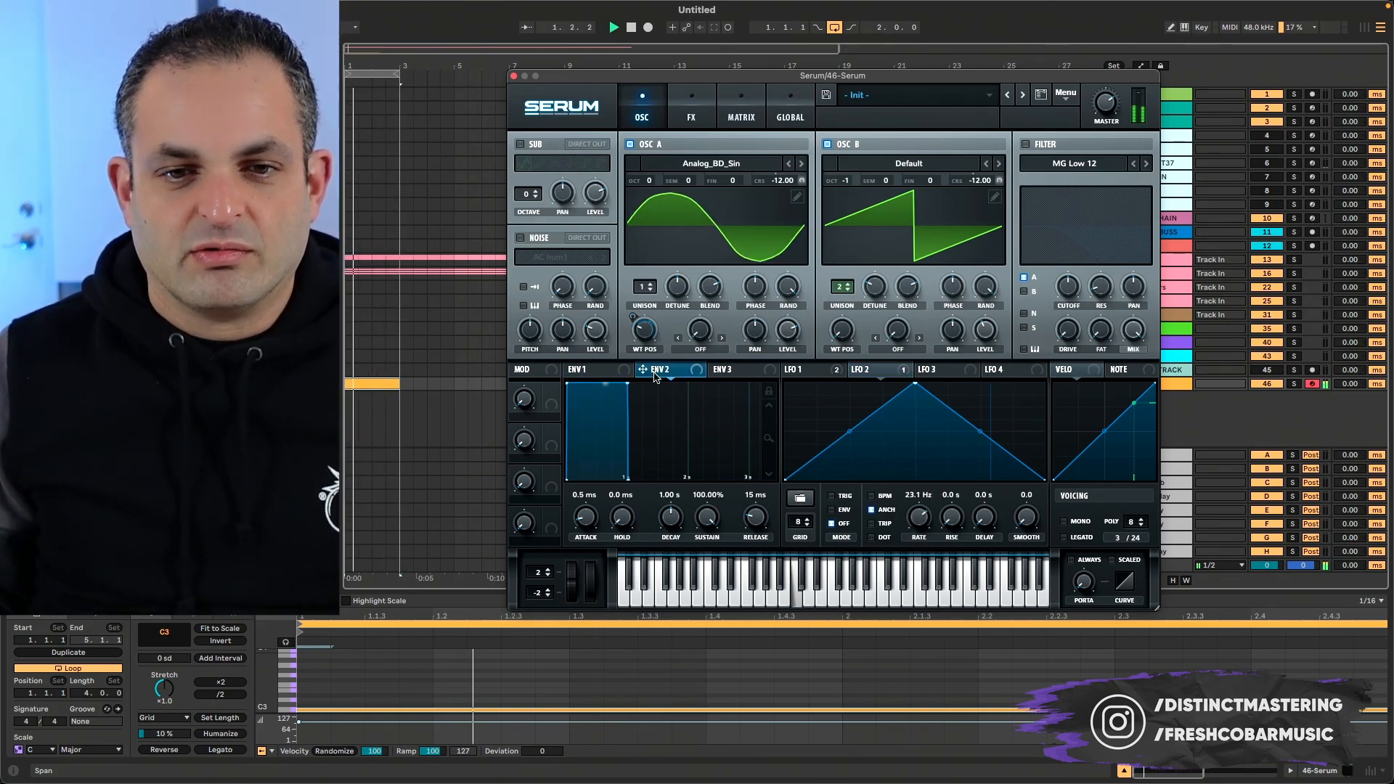
- Set Envelope 2's sustain to 0% and assign it to LFO 2's rate, with the rate lowered to 1.8 Hz
left_click_drag(705, 525, 703, 624)
left_click_drag(663, 373, 919, 520)
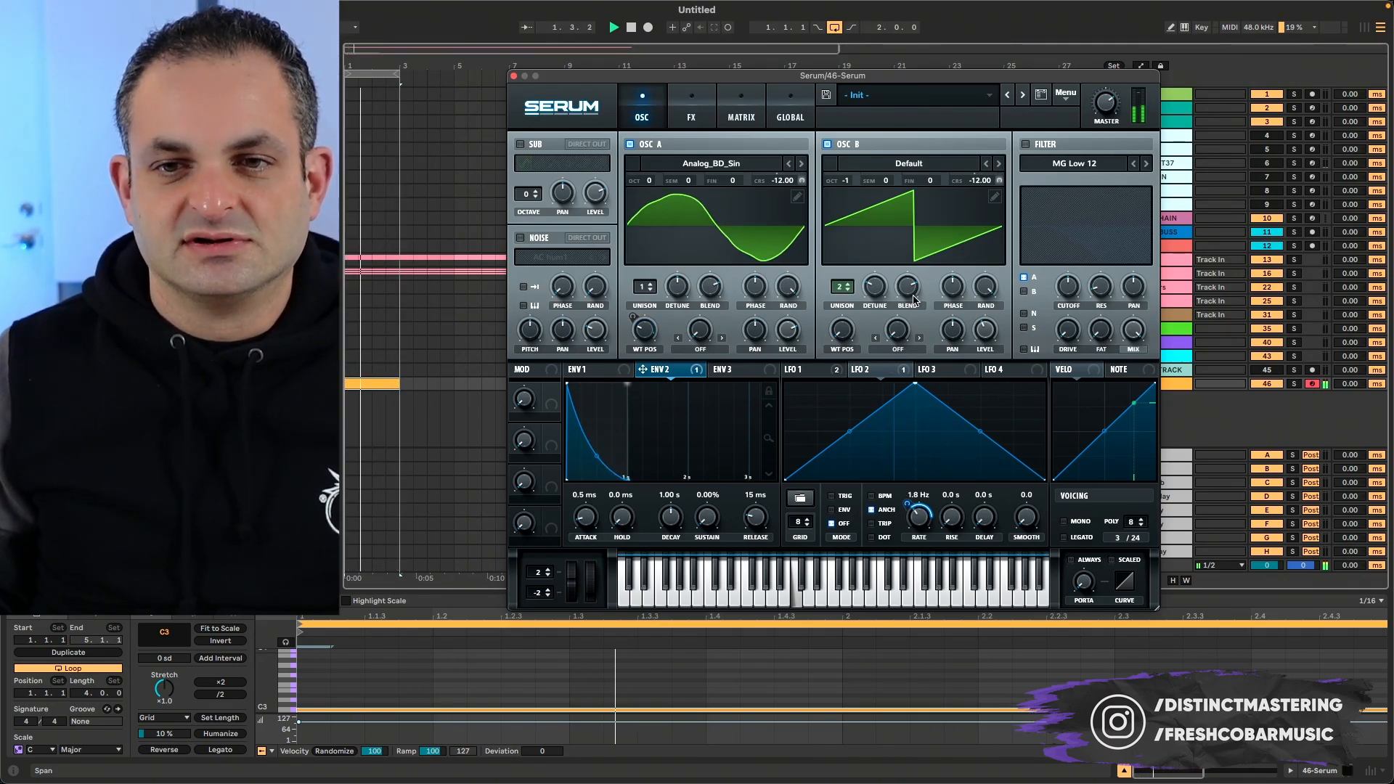
- Audition wavetables for oscillator B at different wavetable positions over the loop and choose BS2 - Acid
left_click(998, 164)
left_click(998, 164)
left_click(998, 164)
left_click(999, 164)
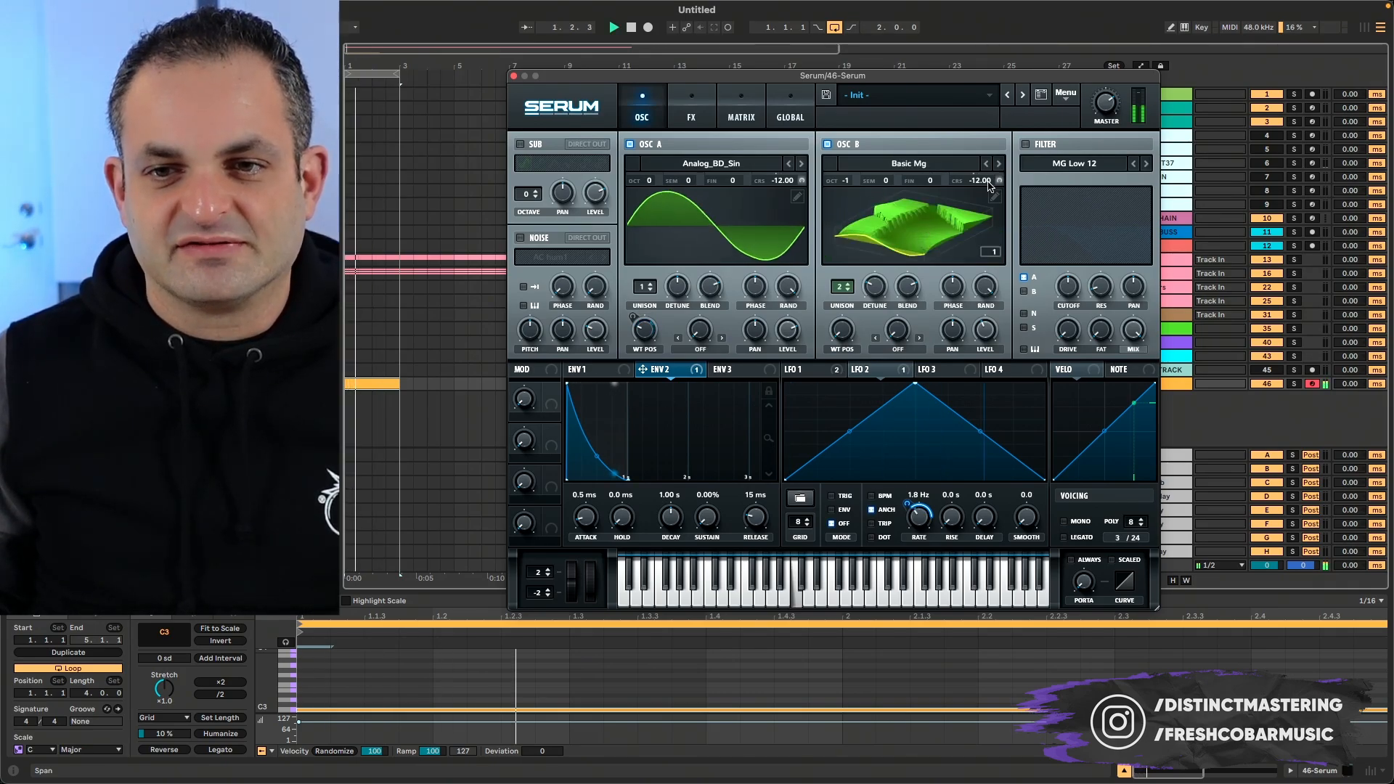
left_click_drag(853, 336, 856, 222)
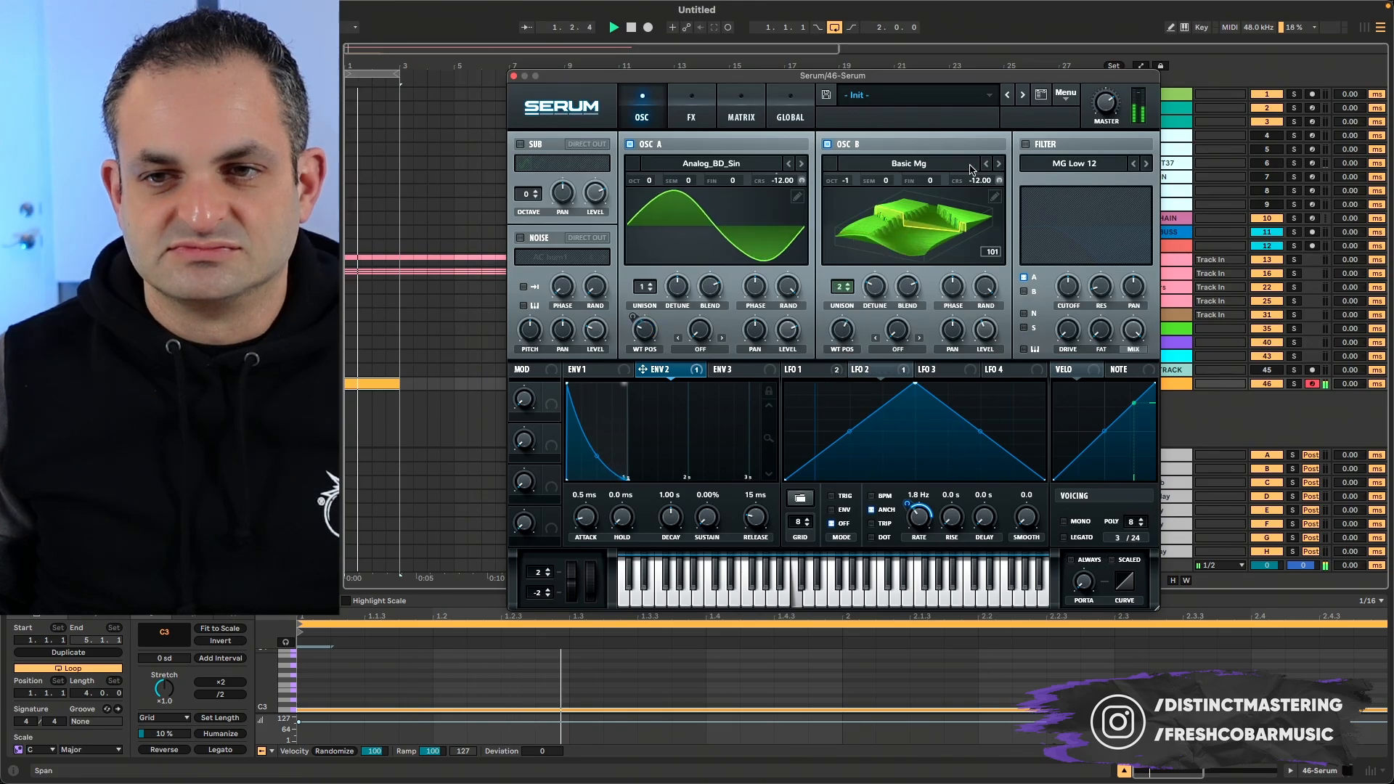
left_click(999, 165)
left_click_drag(853, 339, 853, 325)
left_click(999, 165)
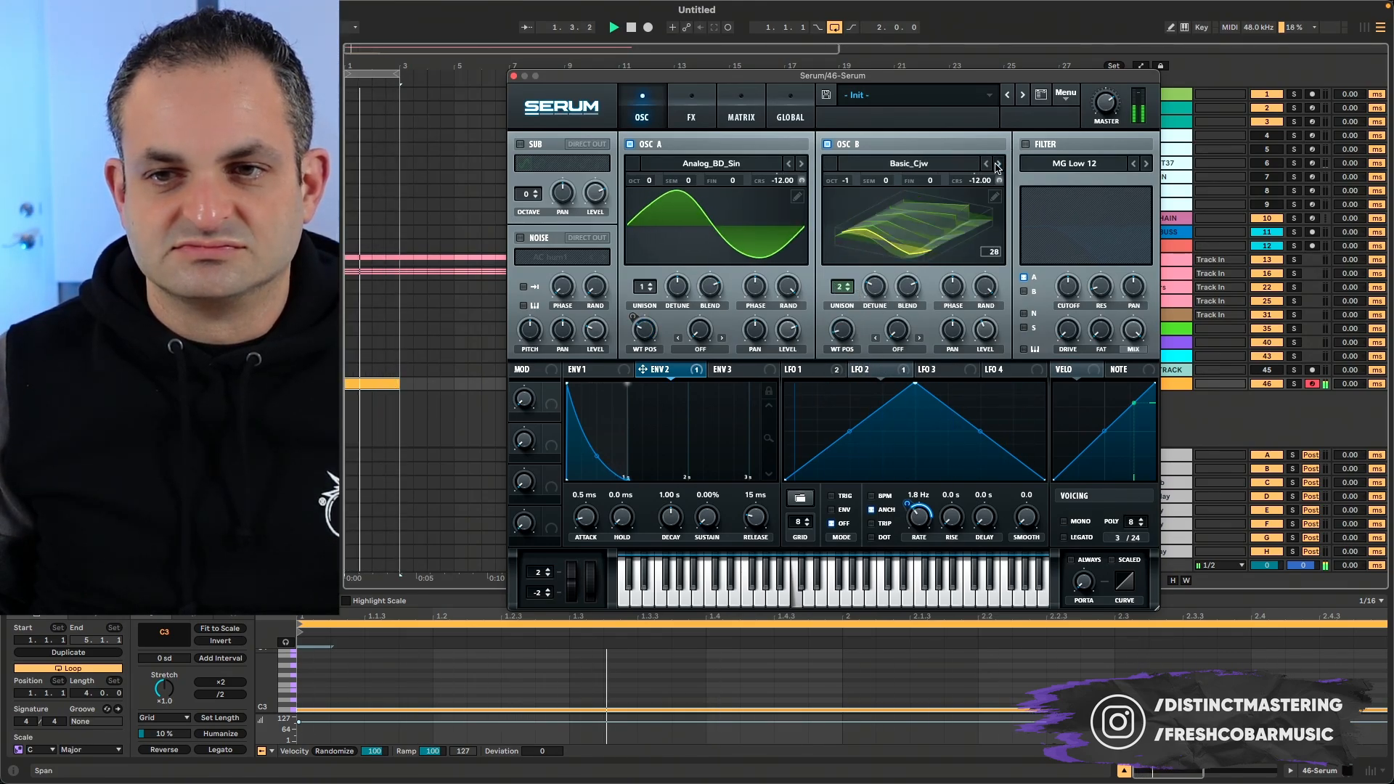
left_click(997, 165)
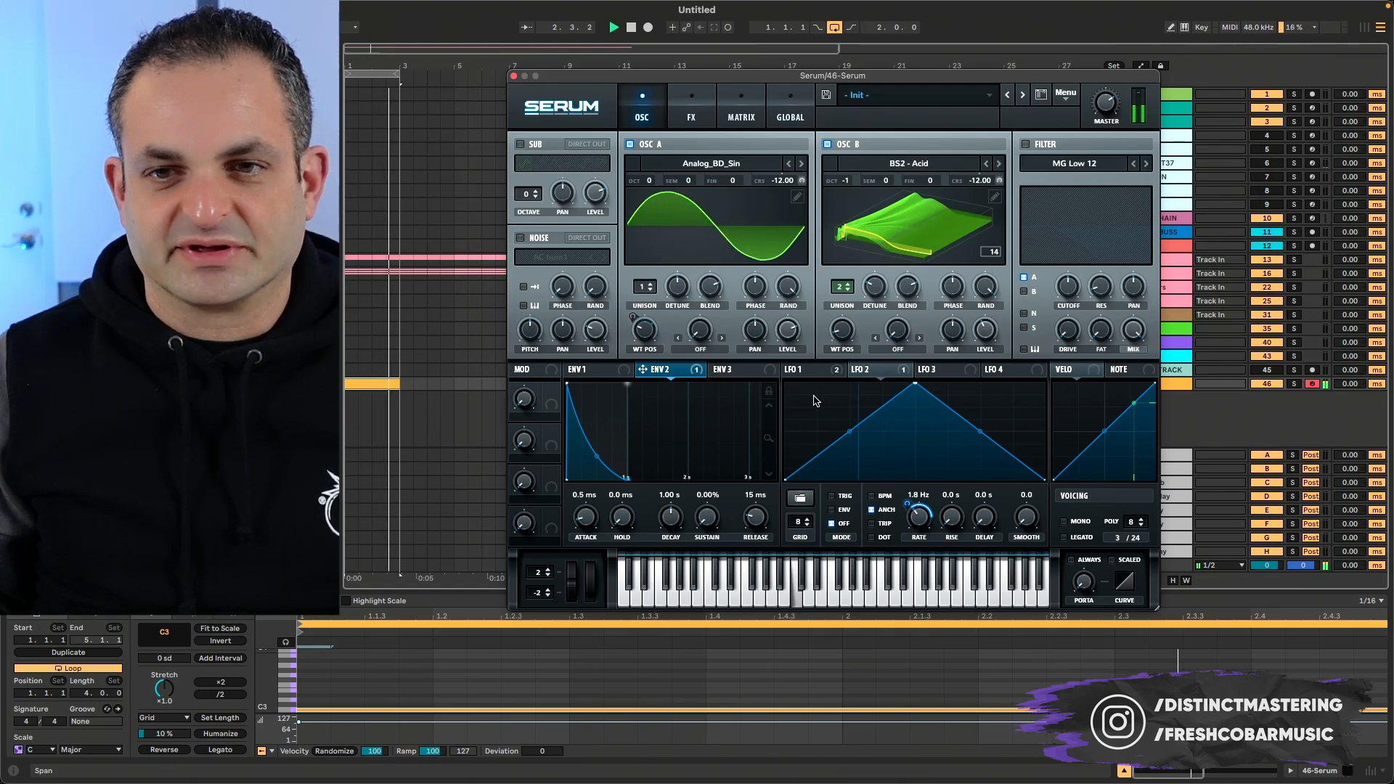
- Set oscillator B's wavetable position to about frame 26 by ear and modulate it with Envelope 2
left_click_drag(840, 332, 853, 287)
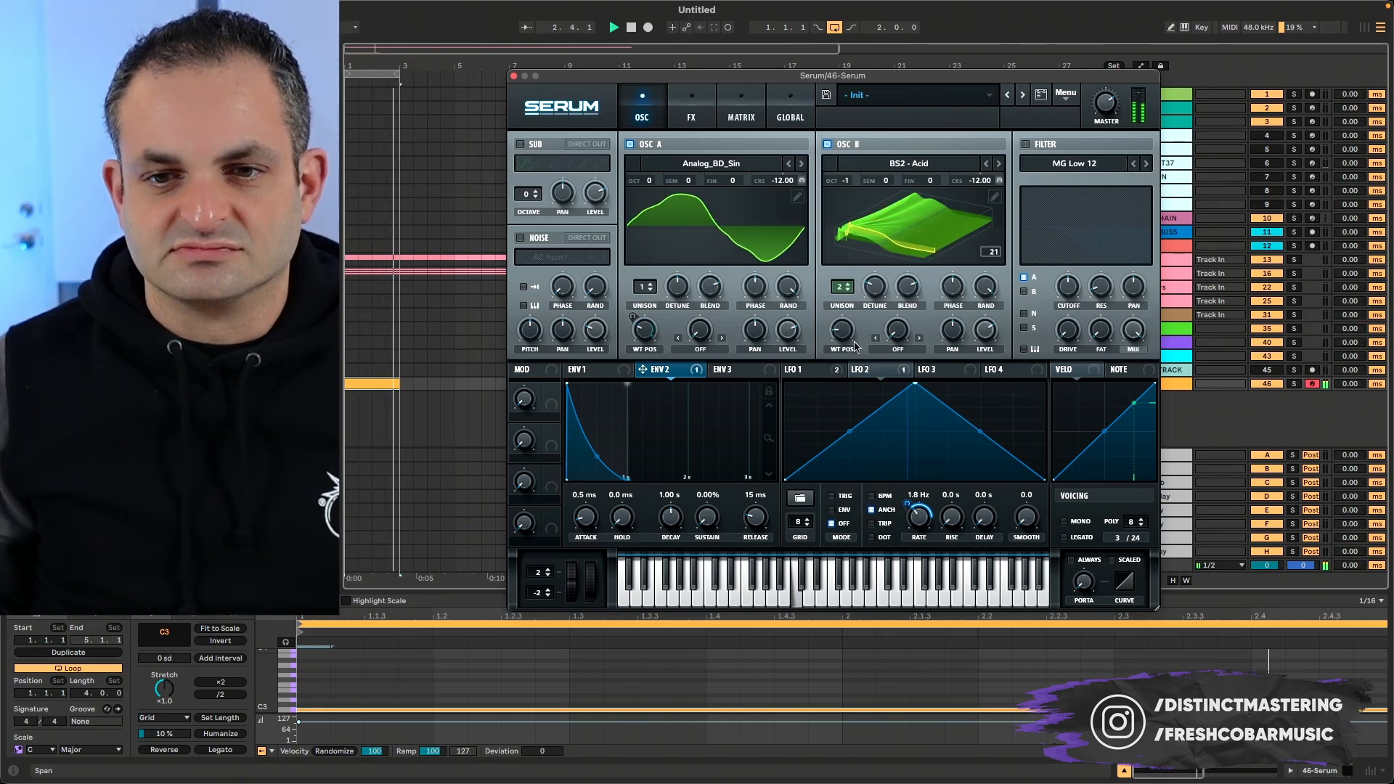
left_click_drag(874, 288, 875, 285)
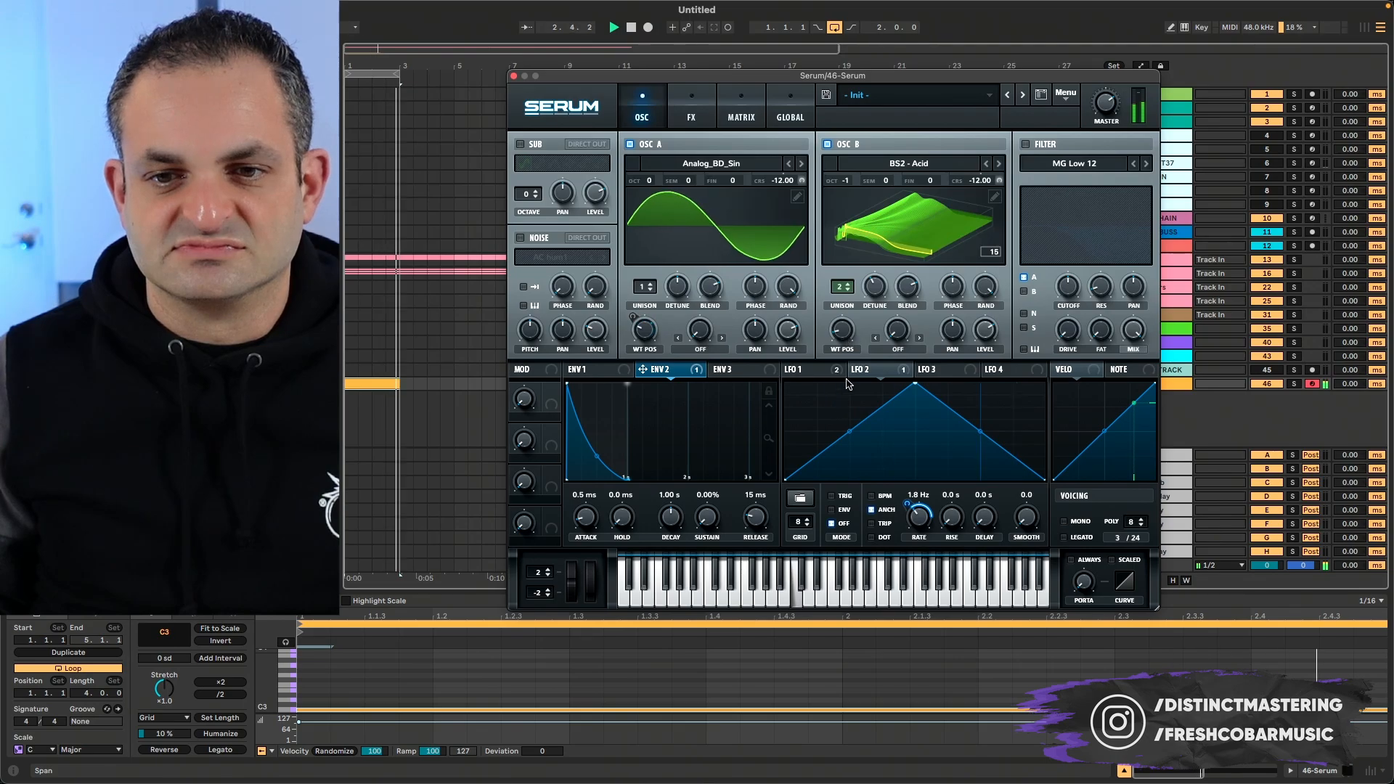
left_click_drag(643, 369, 843, 328)
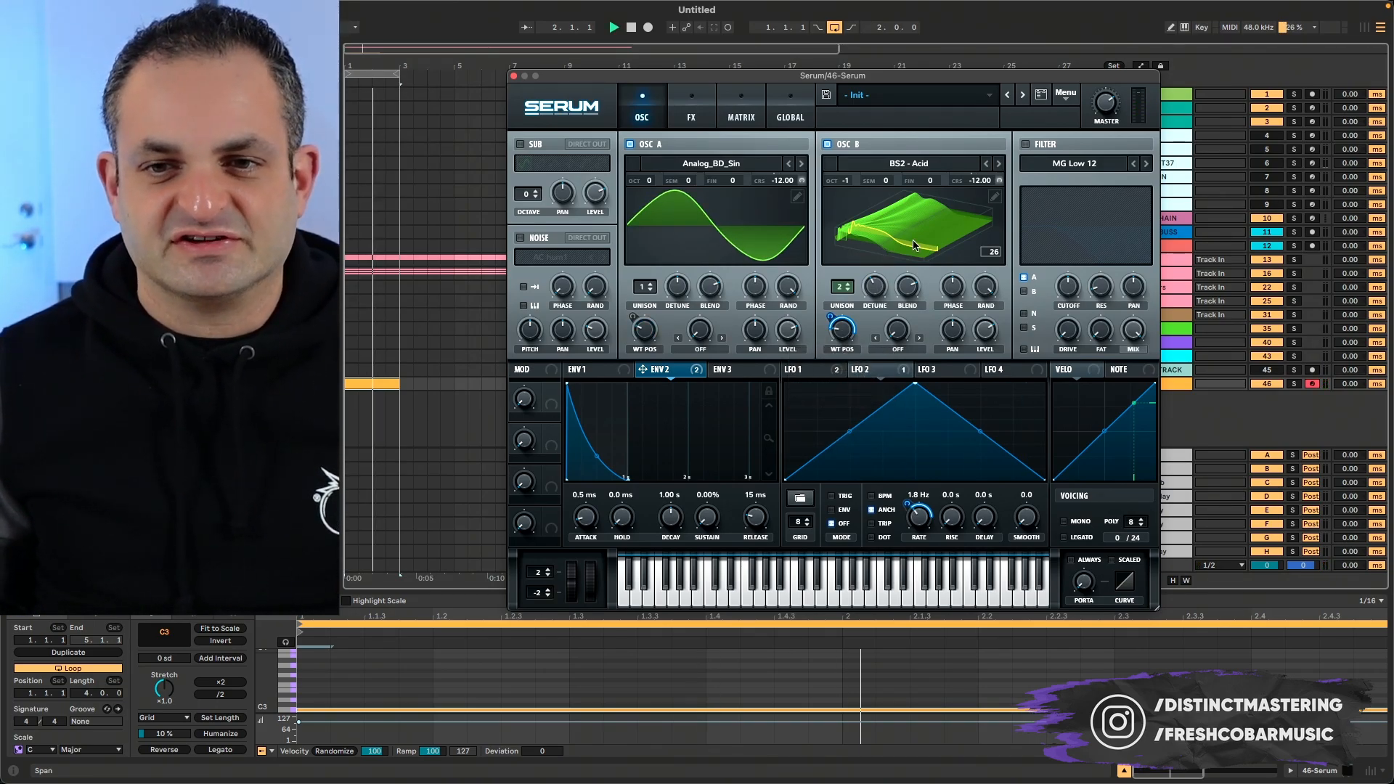
key("space")
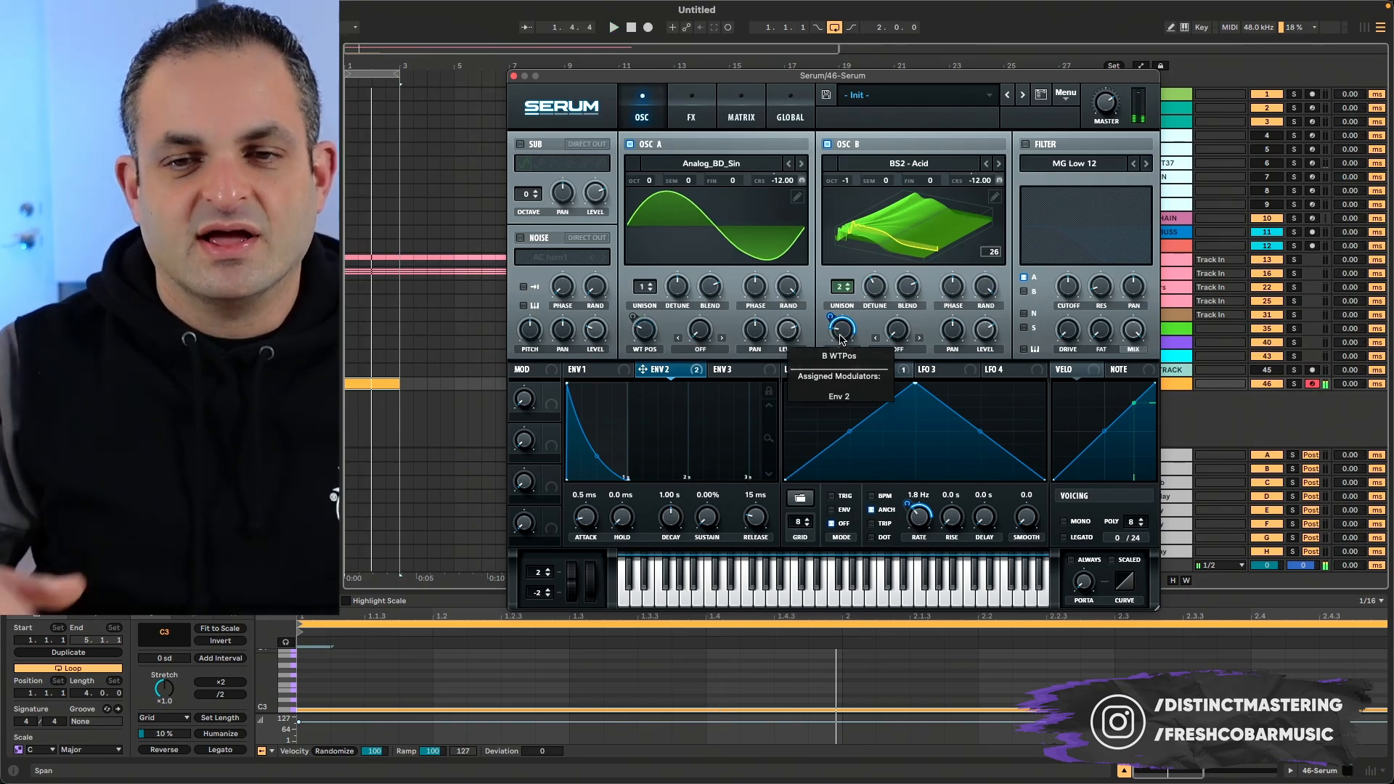
- Enable the noise oscillator with the AC hum1 sample in one-shot mode and adjust its level while the loop plays
key("space")
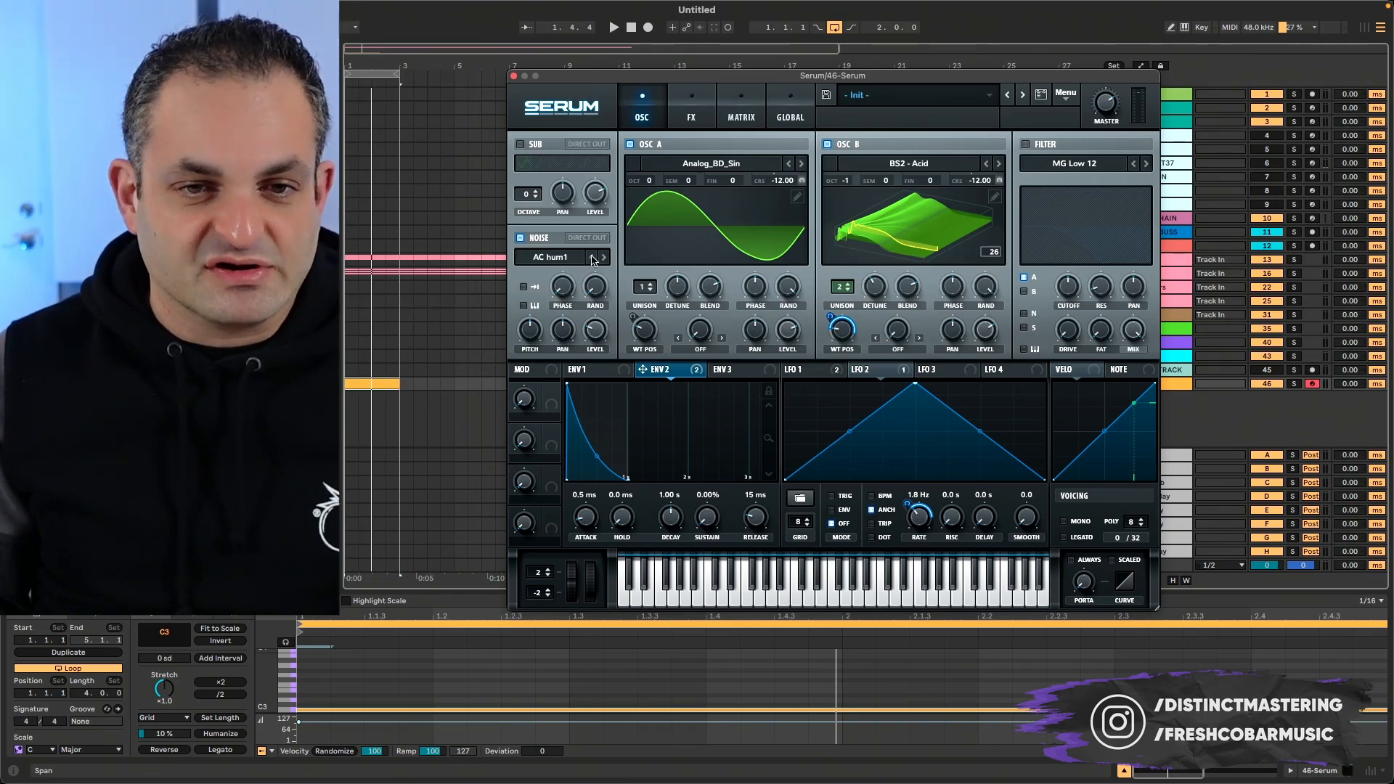
key("space")
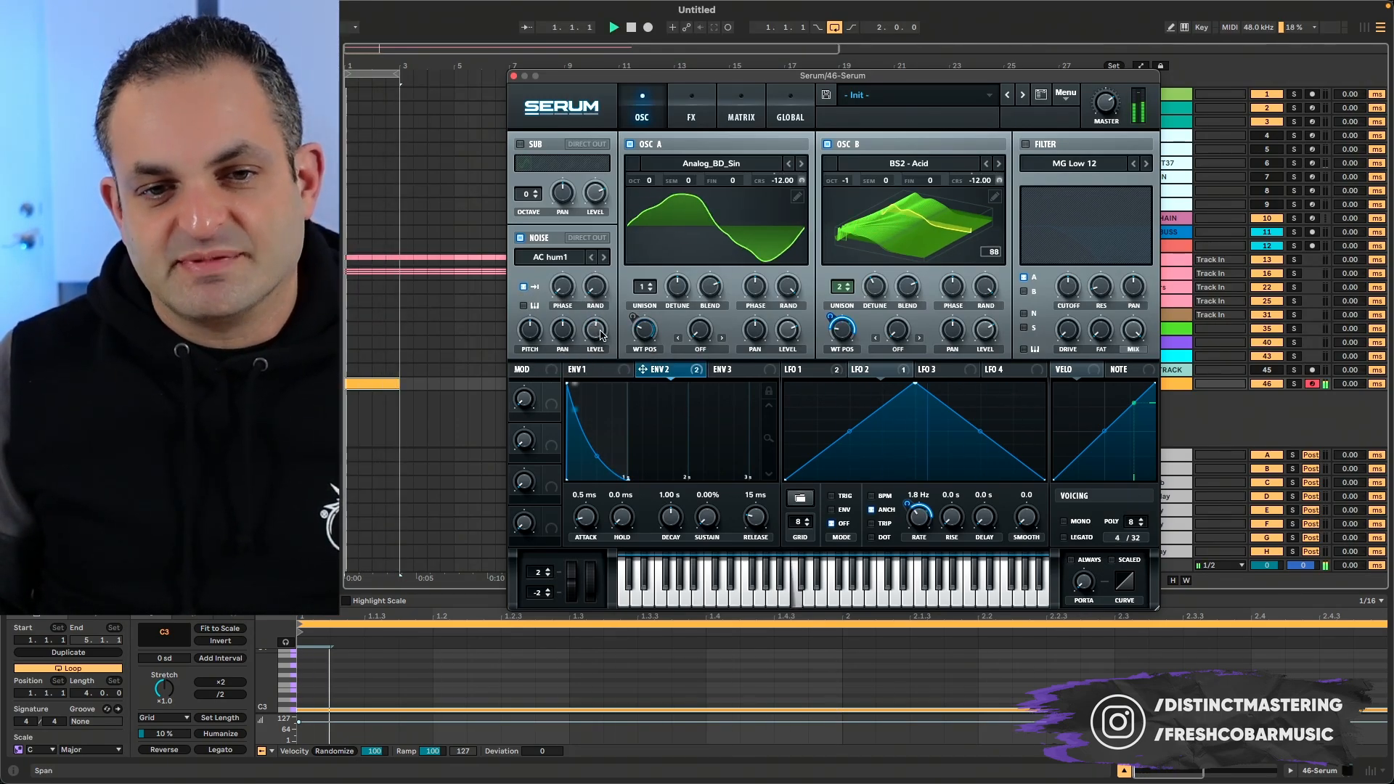
left_click_drag(600, 334, 533, 363)
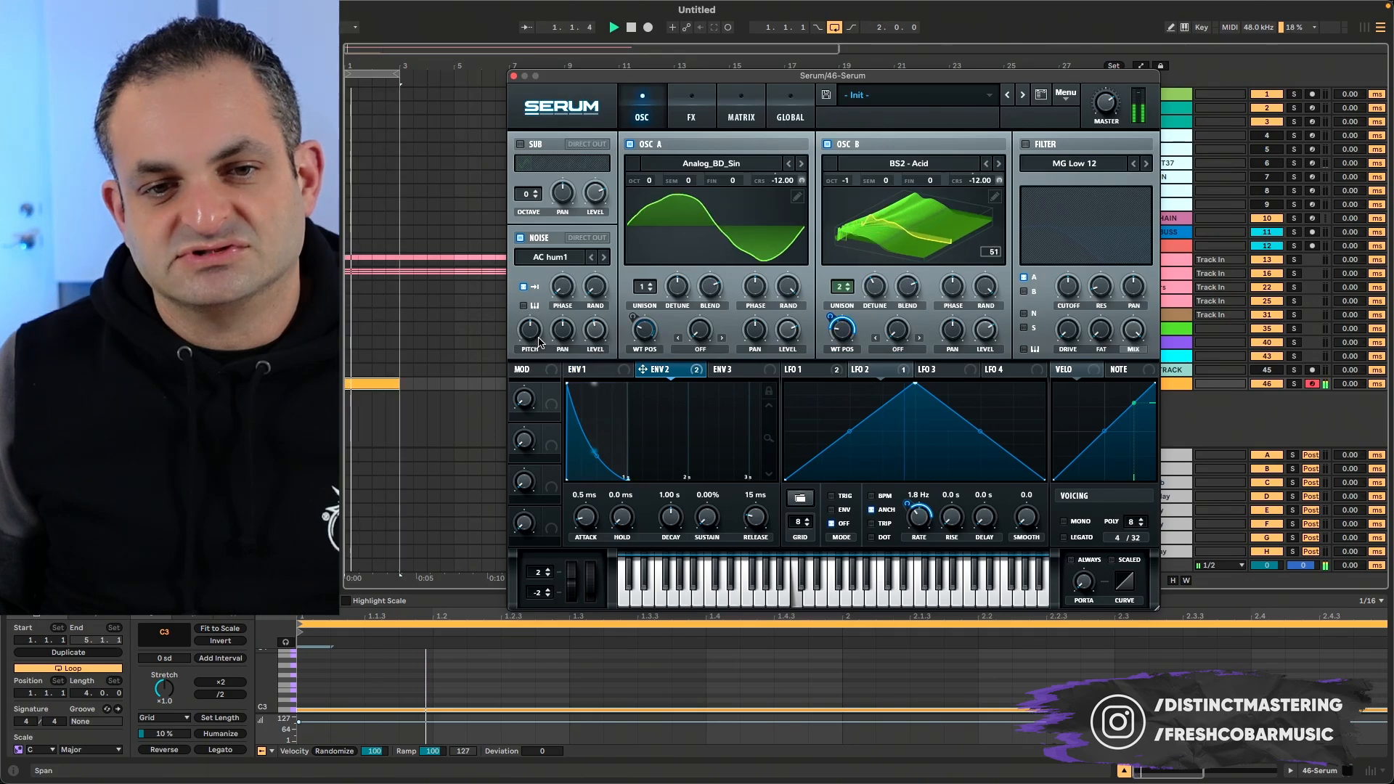
- Try modulating the noise oscillator's pitch with Envelope 2 while the loop plays
left_click_drag(535, 339, 533, 371)
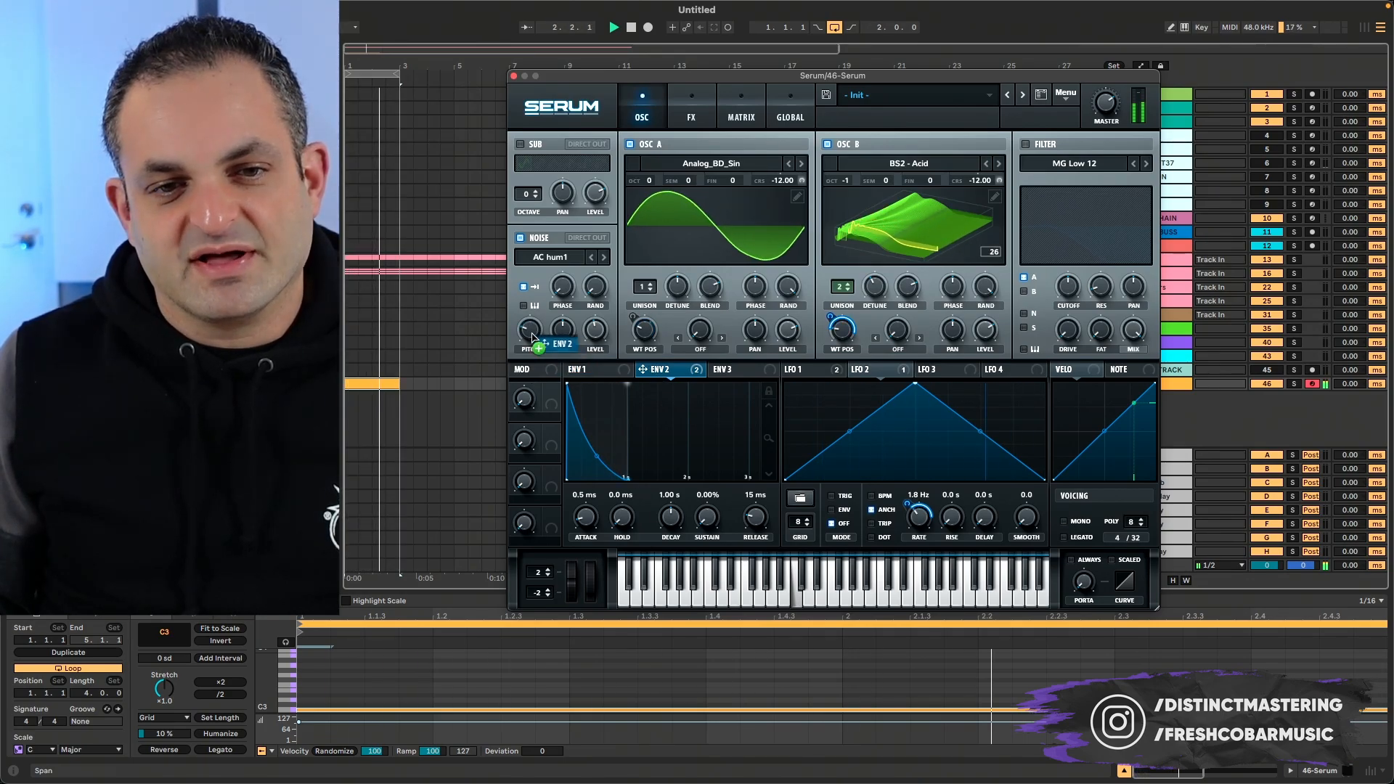
left_click_drag(519, 318, 525, 340)
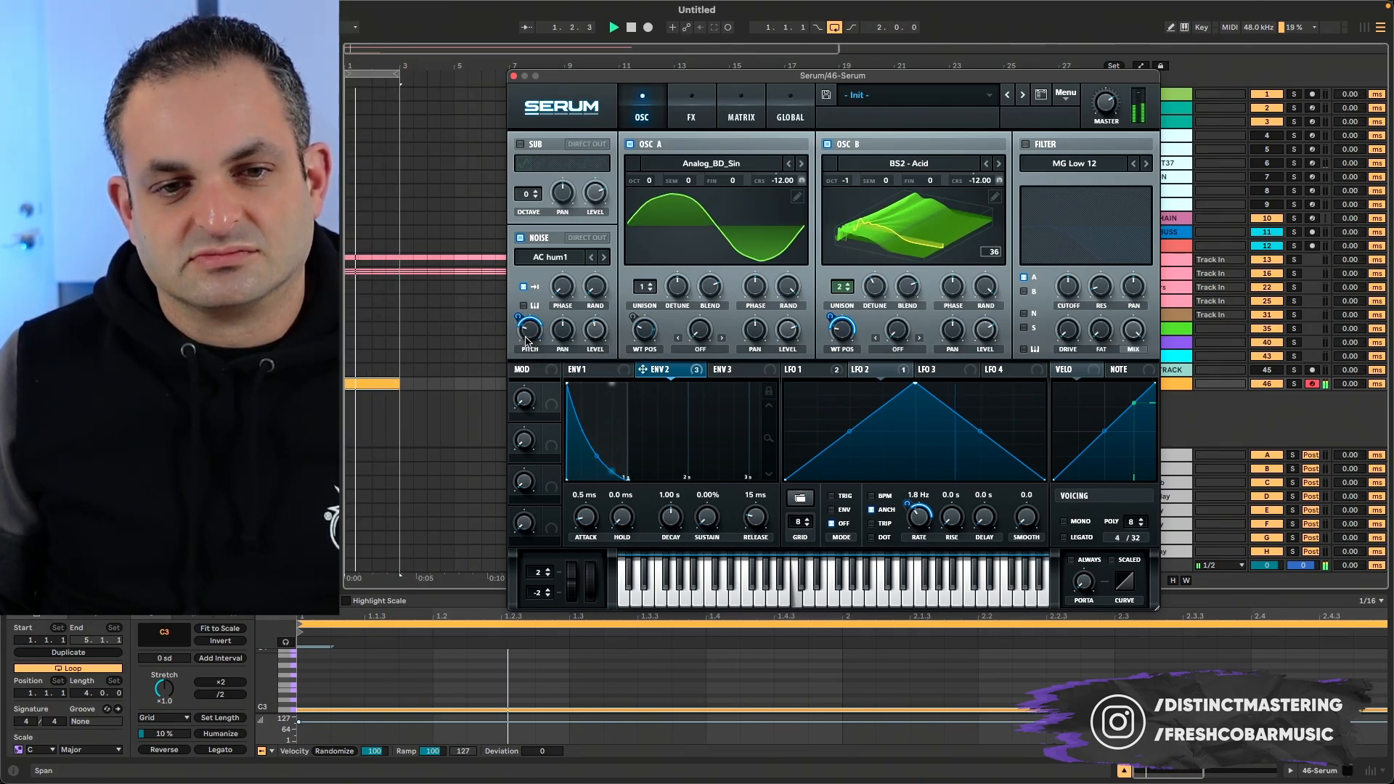
key("space")
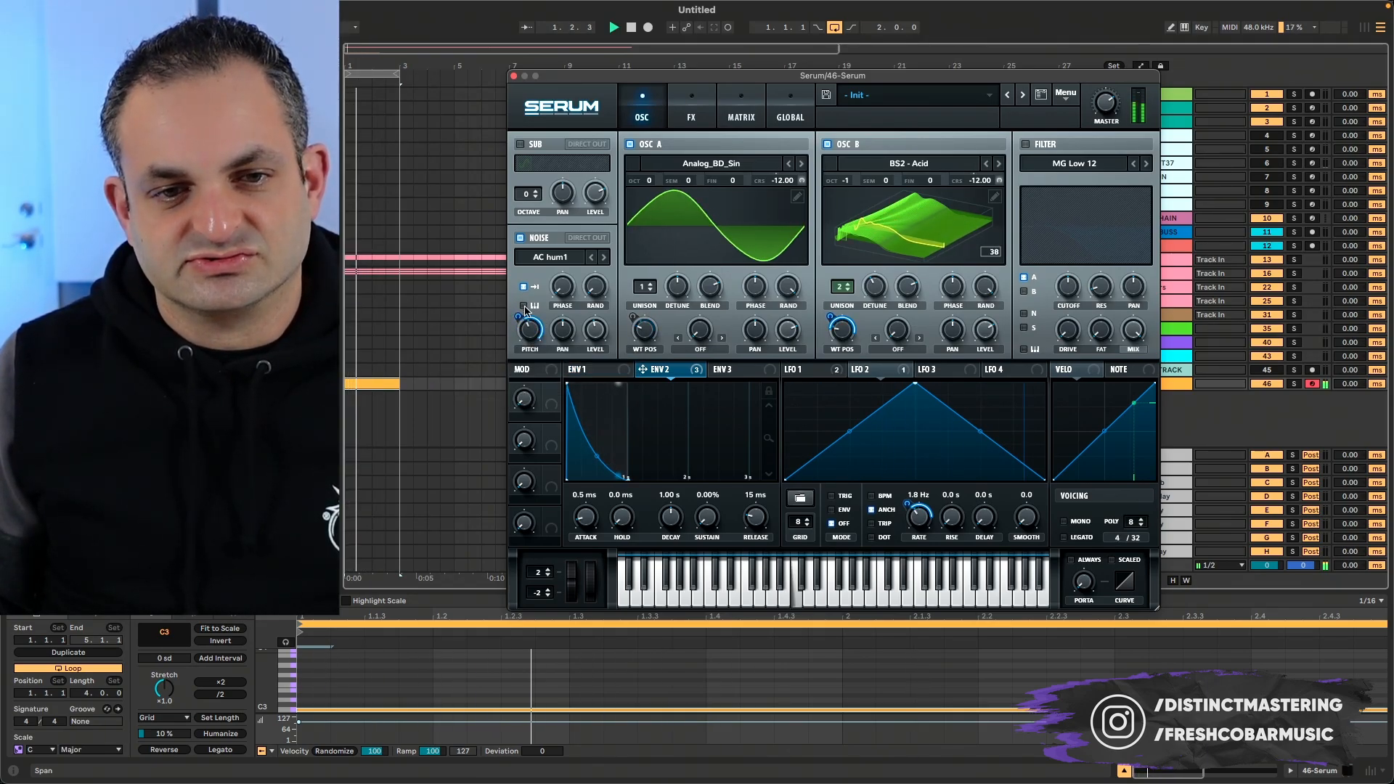
- Bypass all of Envelope 2's modulation destinations and replay the loop
key("space")
right_click(662, 383)
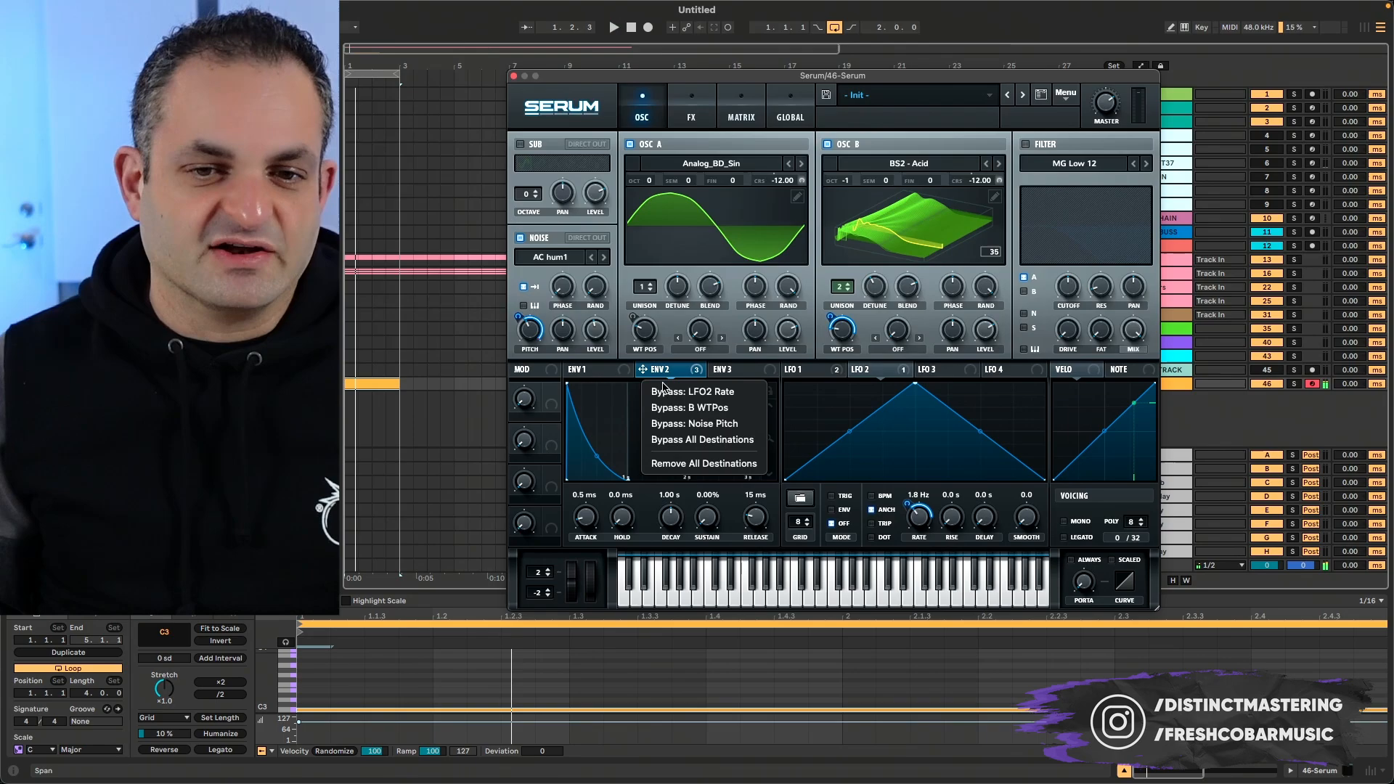
left_click(668, 439)
key("space")
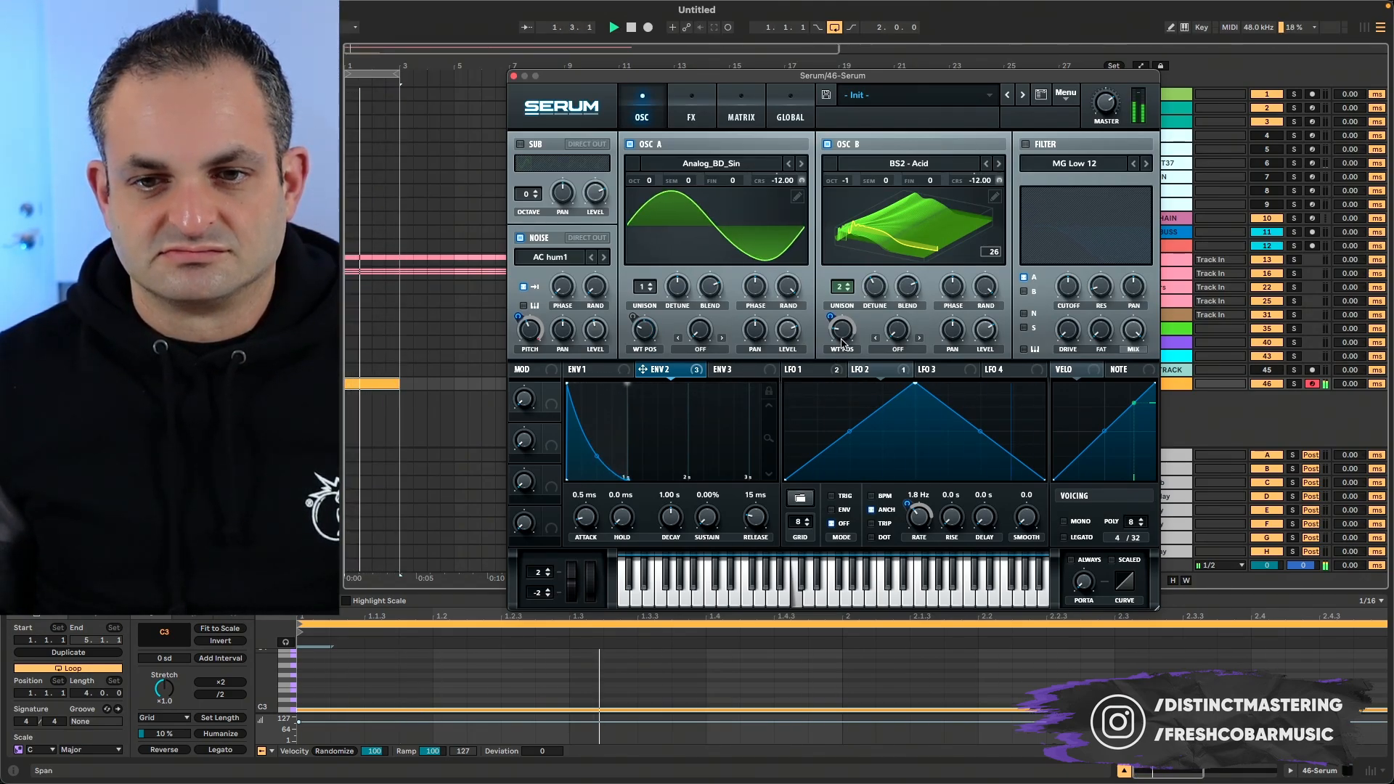
- Reactivate Envelope 2's modulation of oscillator B's wavetable position and remove all modulators from the noise pitch
right_click(669, 365)
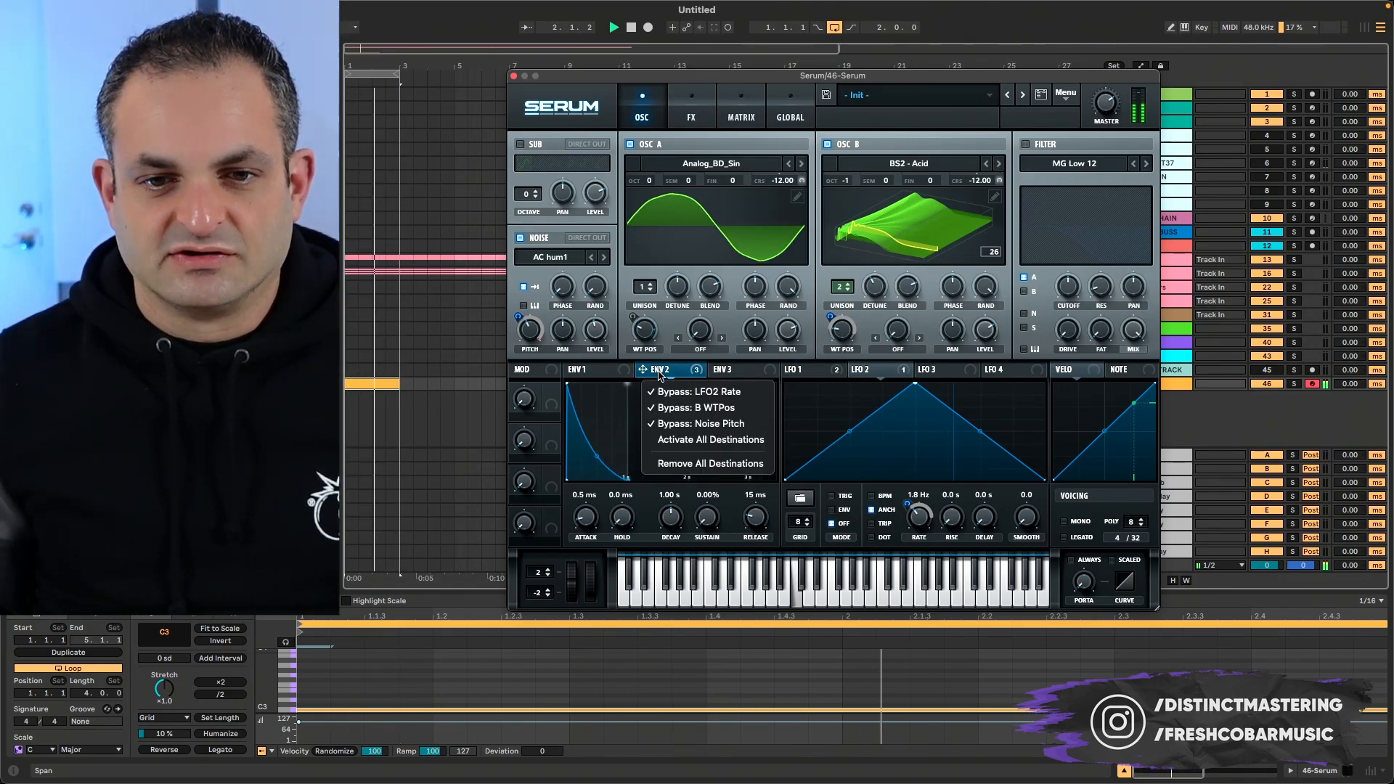
left_click(663, 409)
right_click(530, 328)
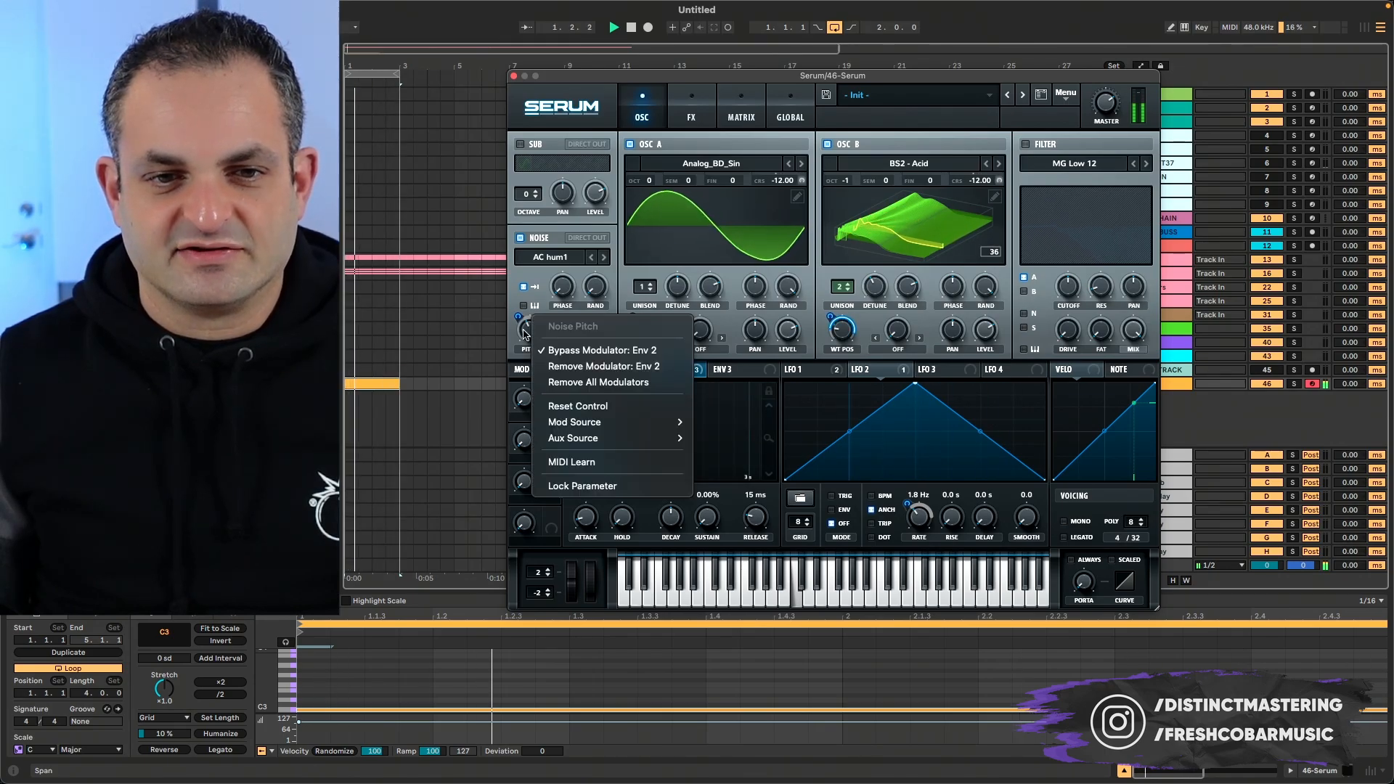
left_click(546, 385)
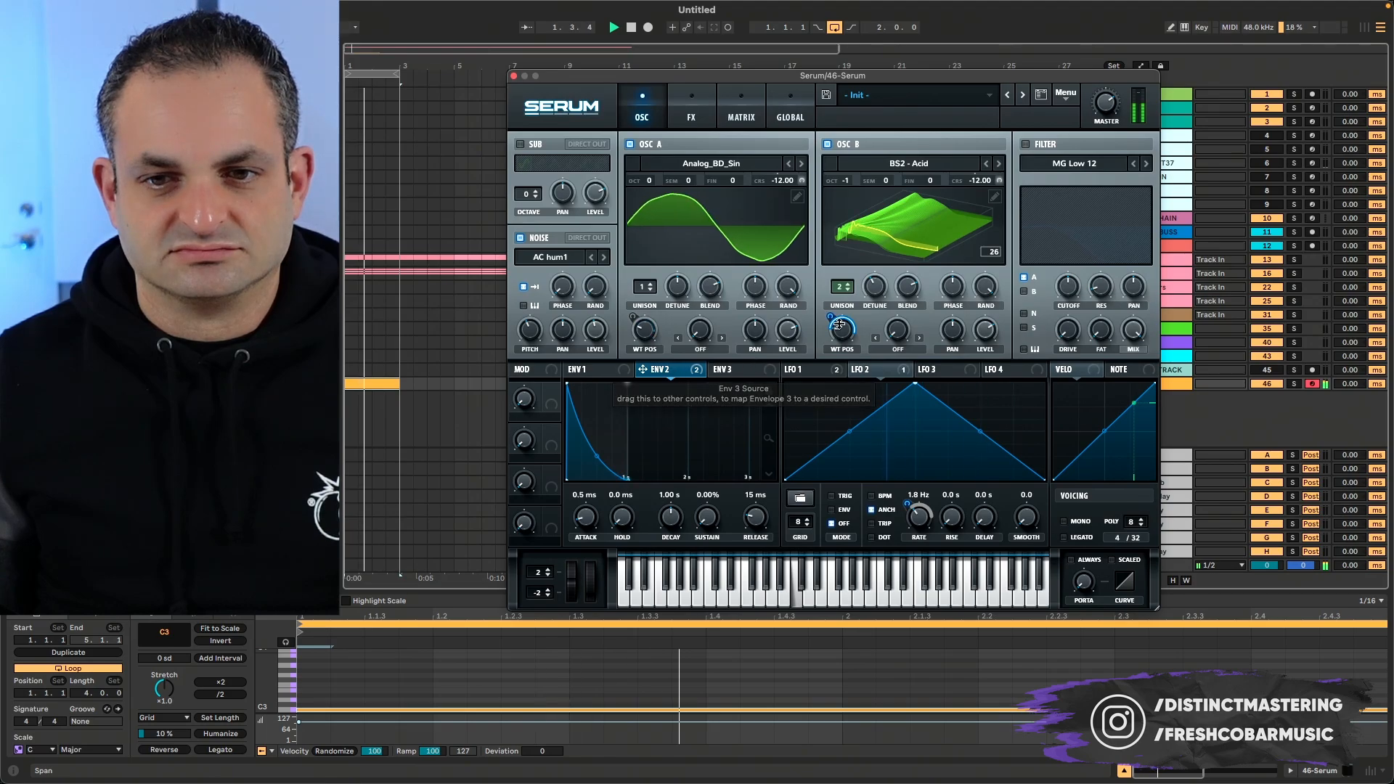
- Adjust oscillator B's wavetable position by ear and set Envelope 2's decay to 2.19 s
left_click_drag(836, 332, 835, 340)
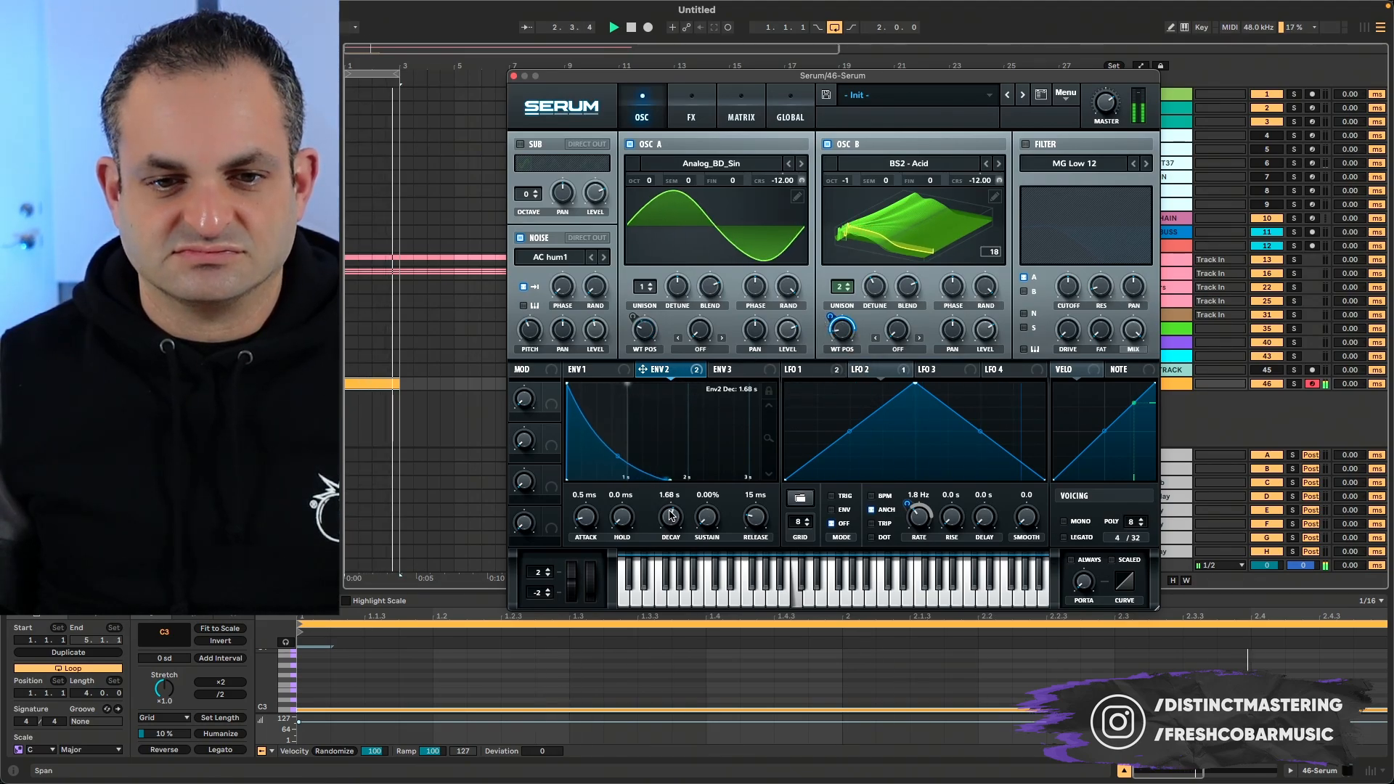
left_click_drag(671, 515, 671, 505)
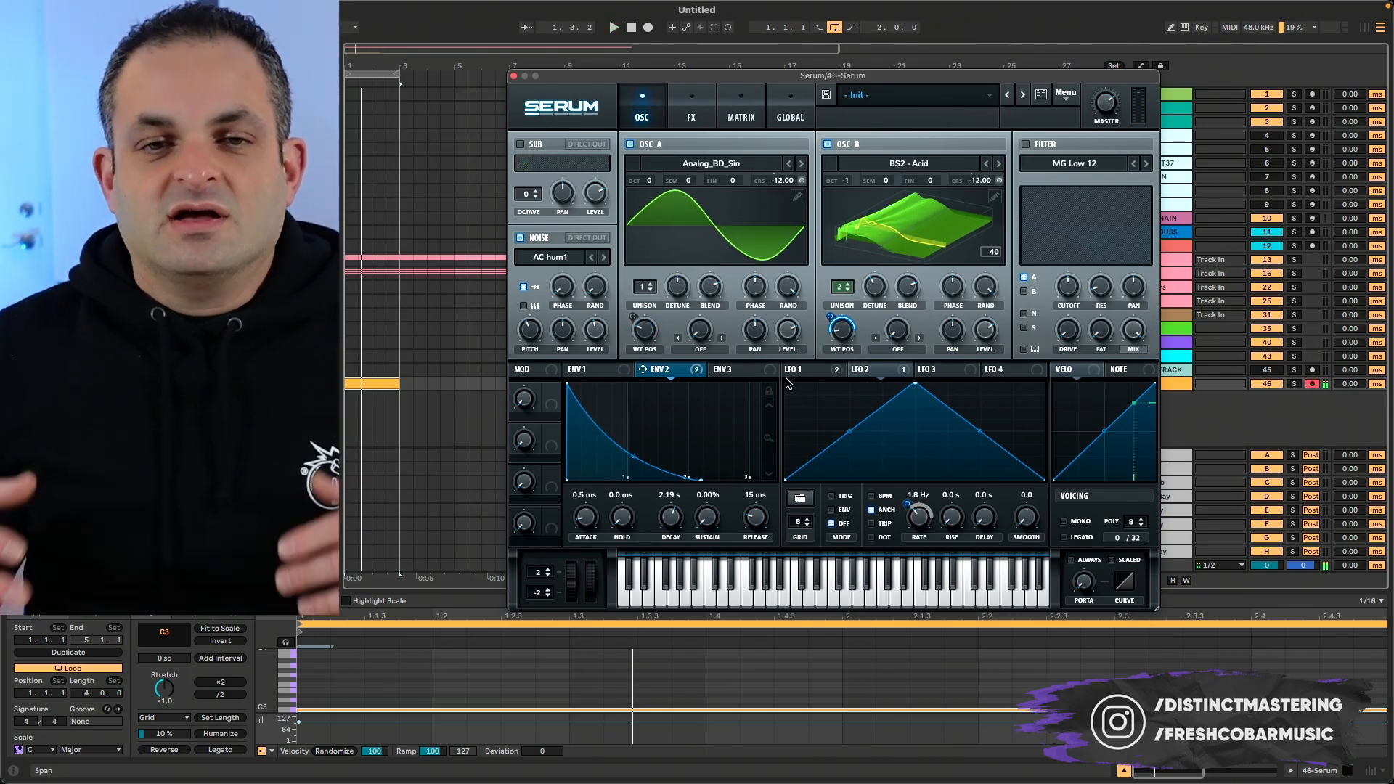
- Enable the Reverb effect in Plate mode and audition it over the loop
mouse_move(788, 382)
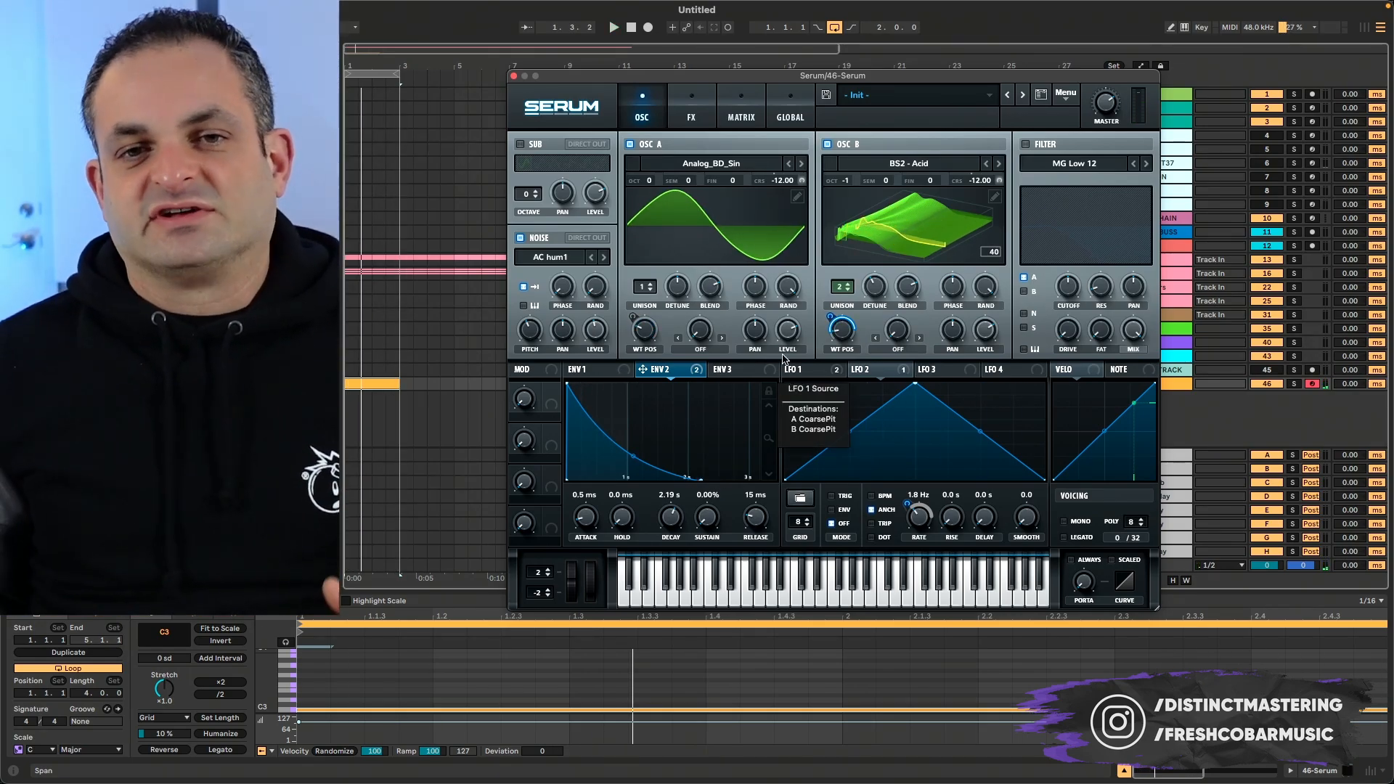
left_click(692, 113)
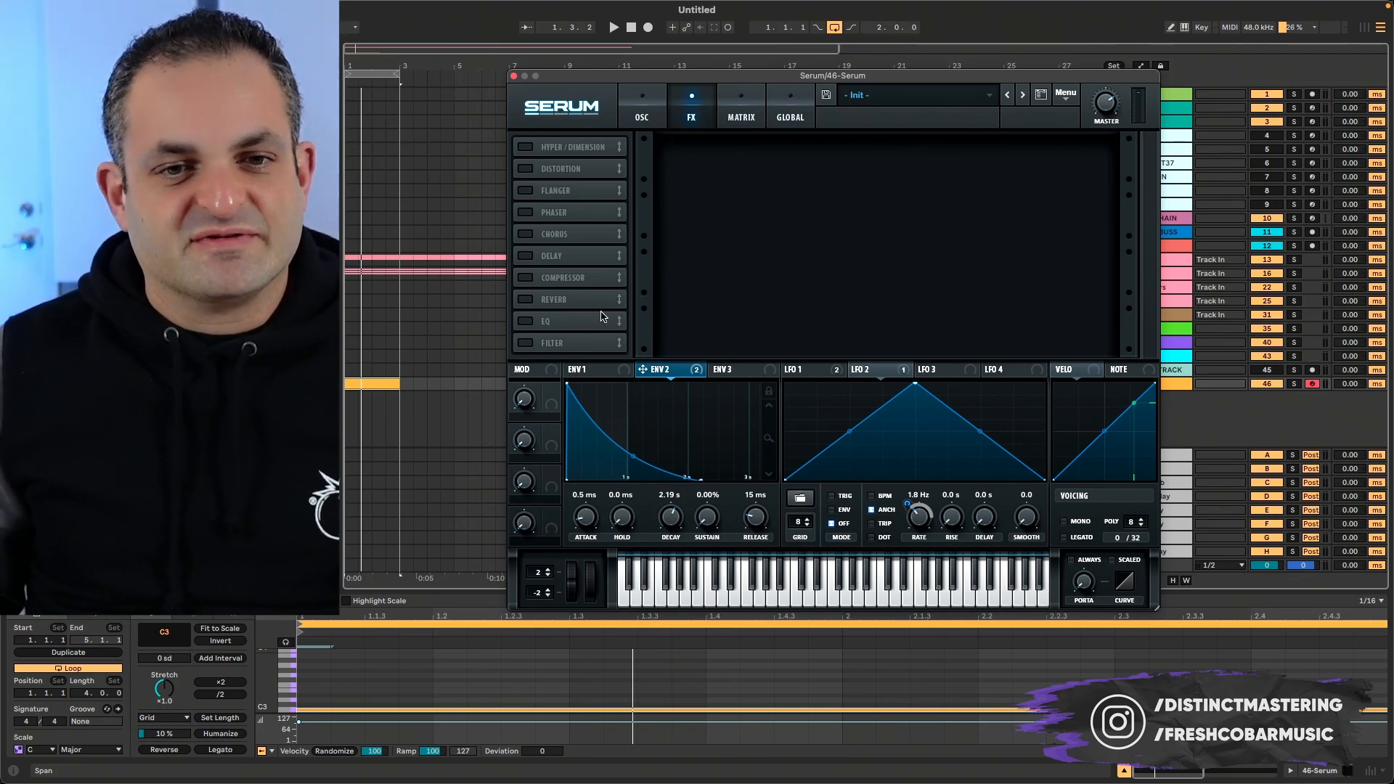
left_click(525, 300)
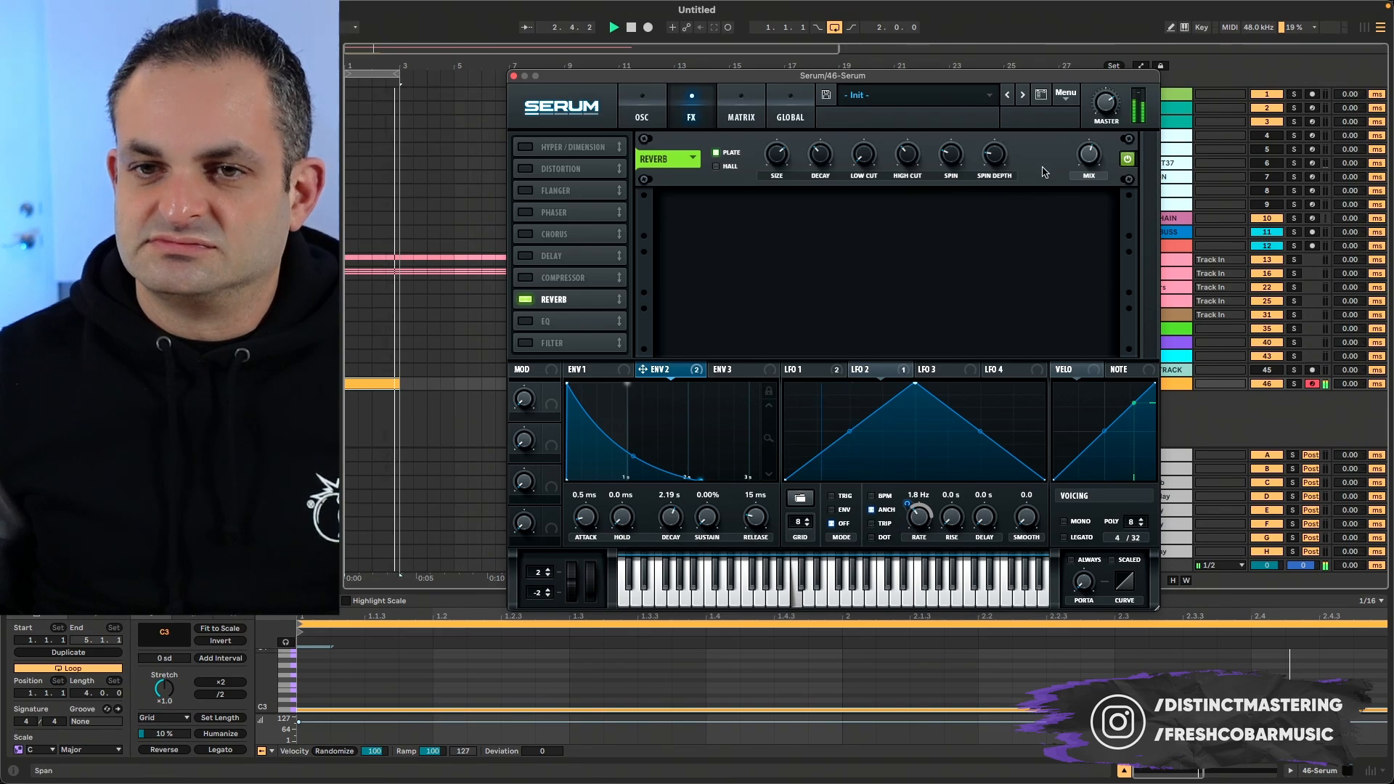
mouse_move(864, 144)
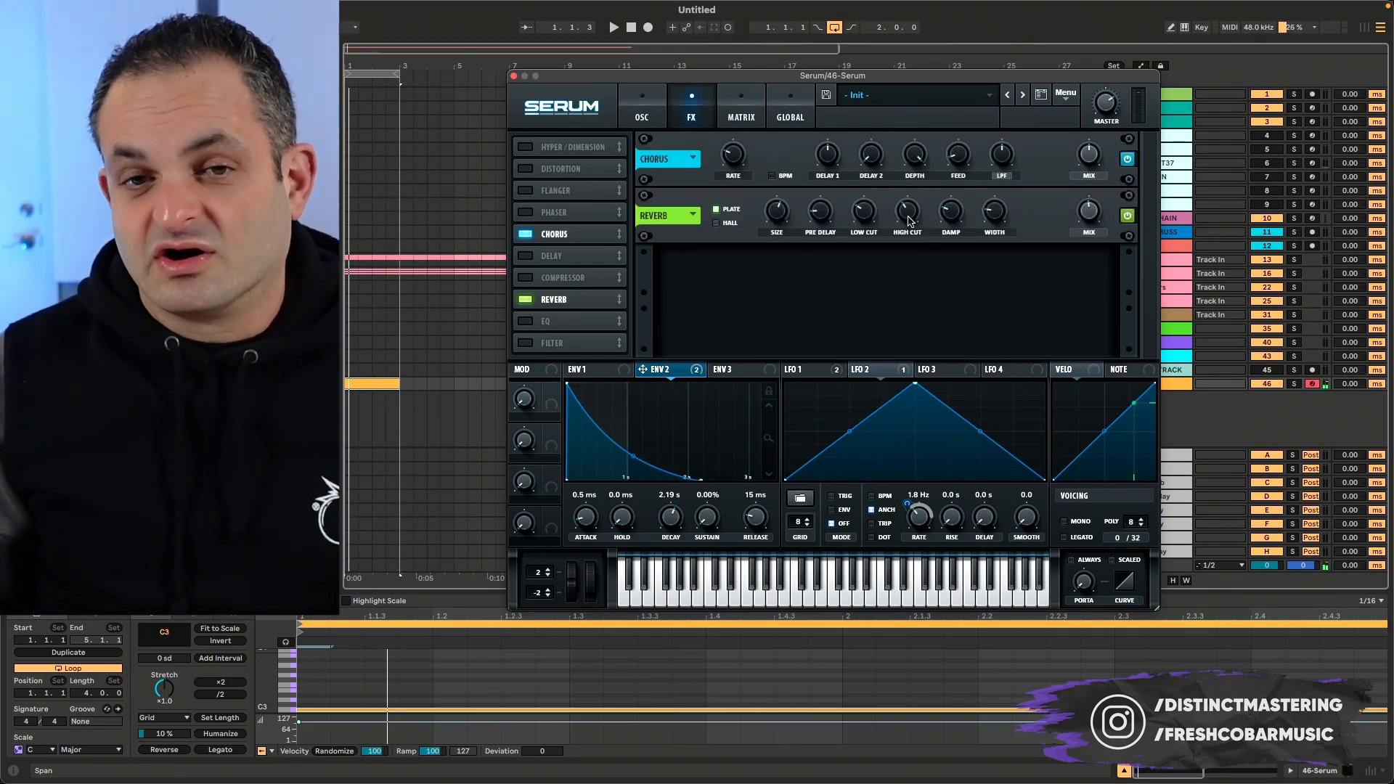
- Add the Chorus effect, audition it over the loop, and enable Distortion in Tube mode
key("space")
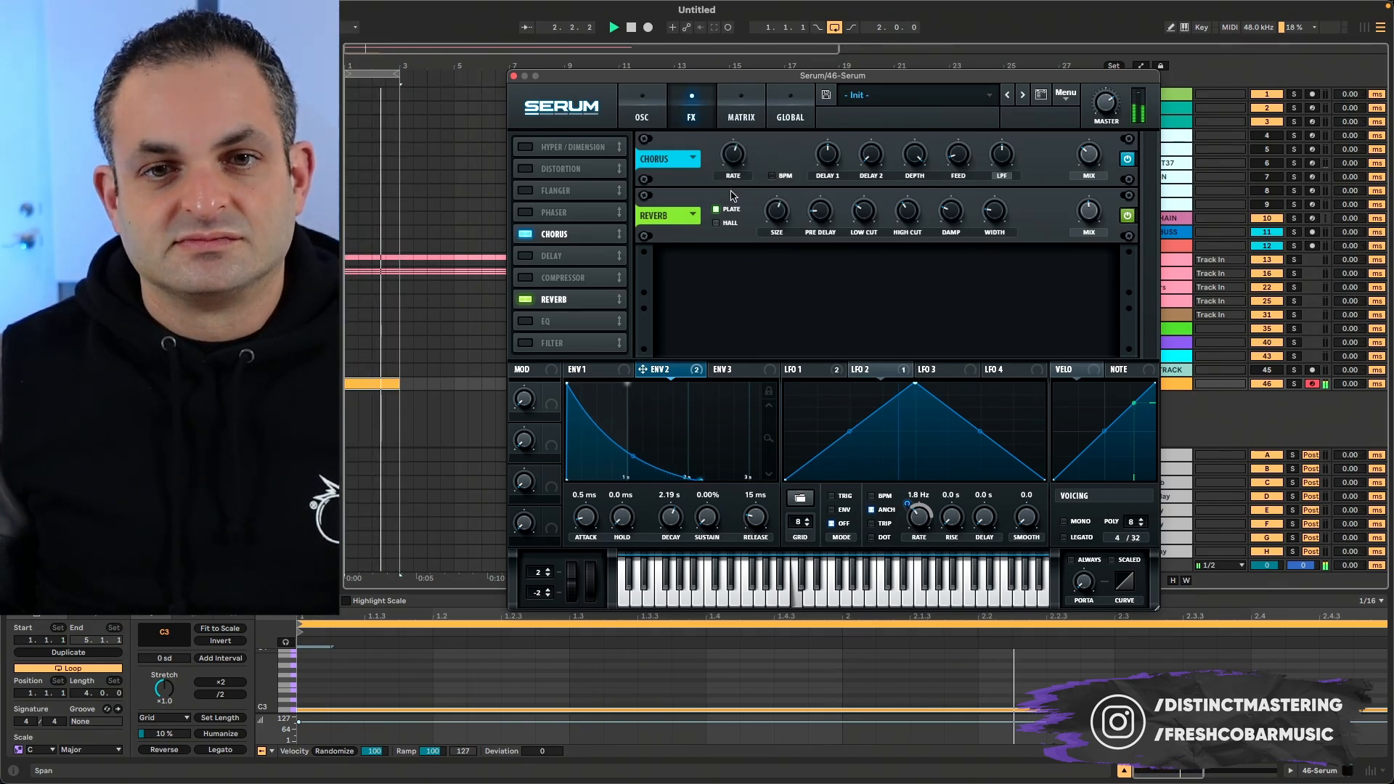
key("space")
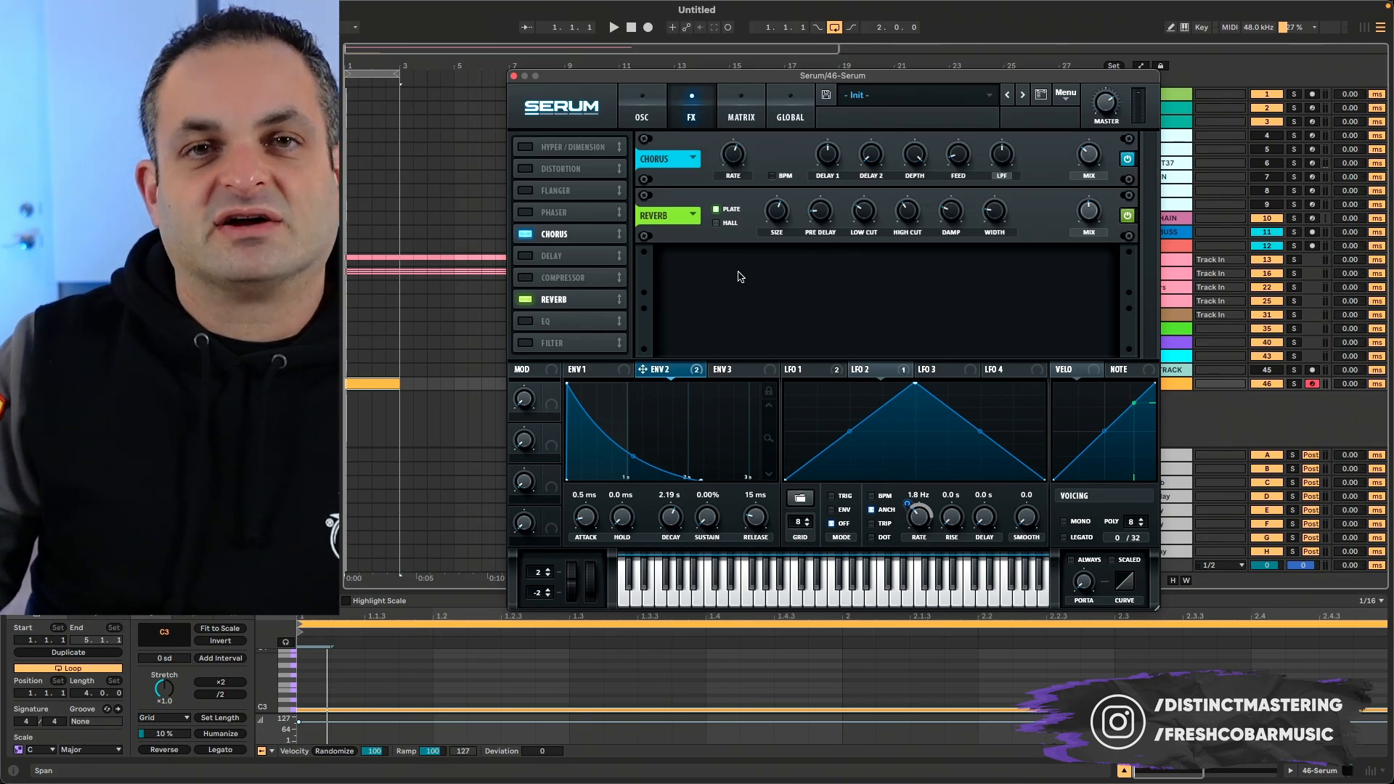
left_click(525, 170)
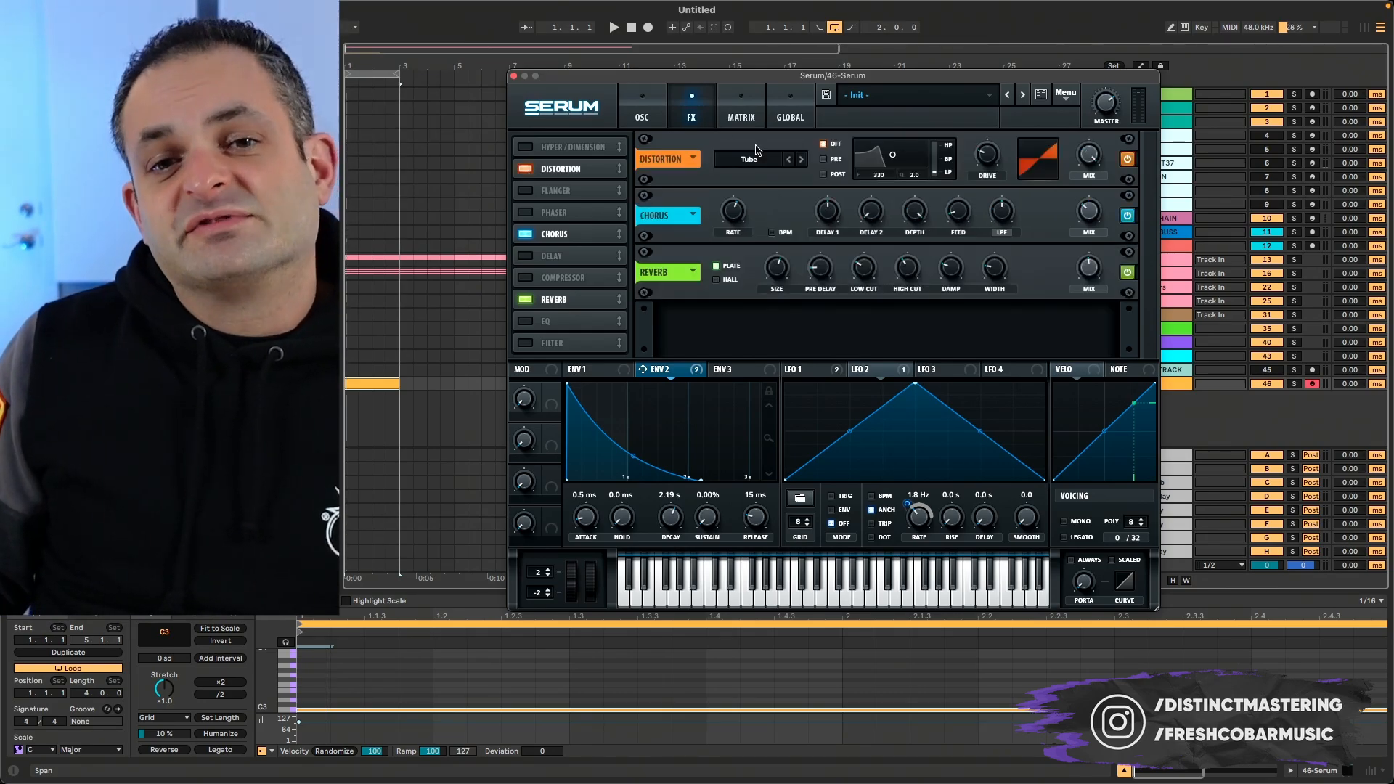
- Set the Distortion type to Diode 1 and its filter to Pre while auditioning the loop
key("space")
left_click(801, 160)
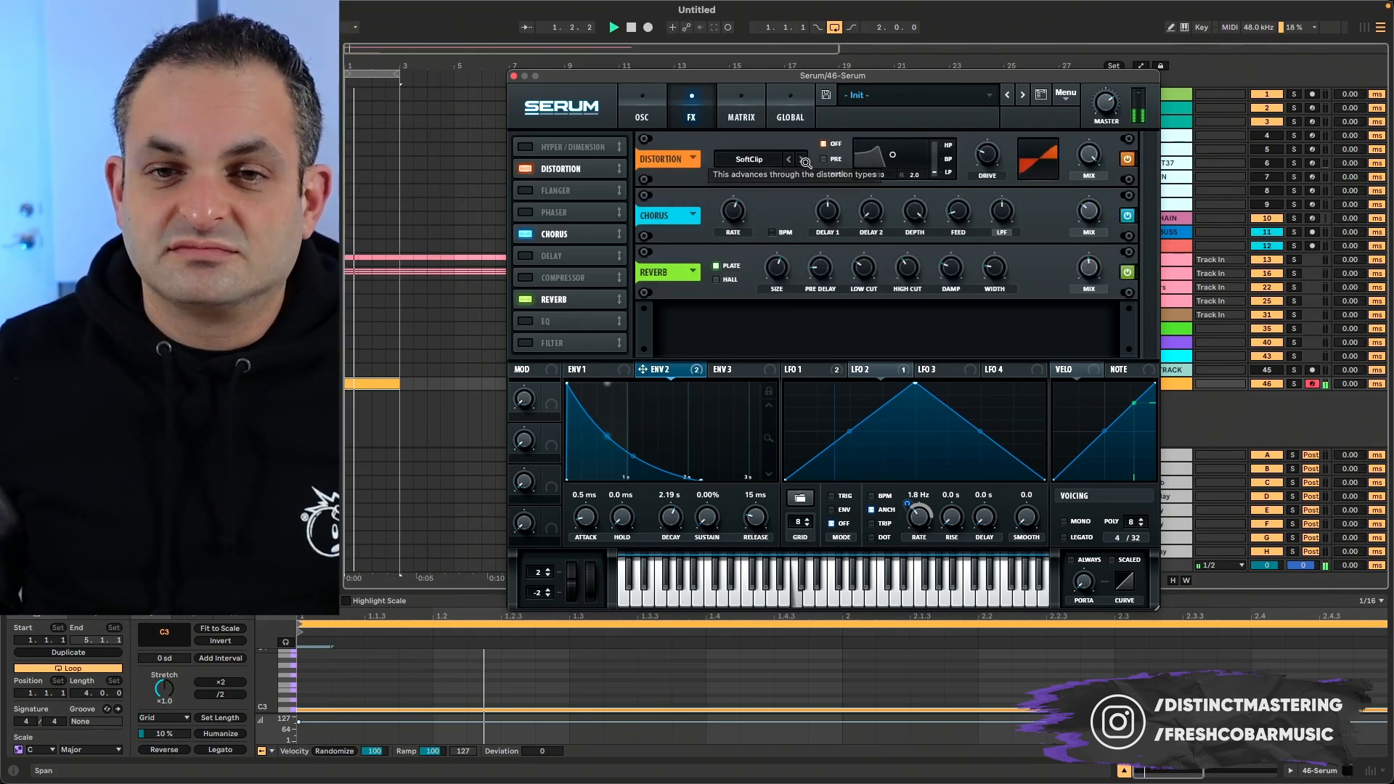
left_click(802, 159)
left_click(823, 159)
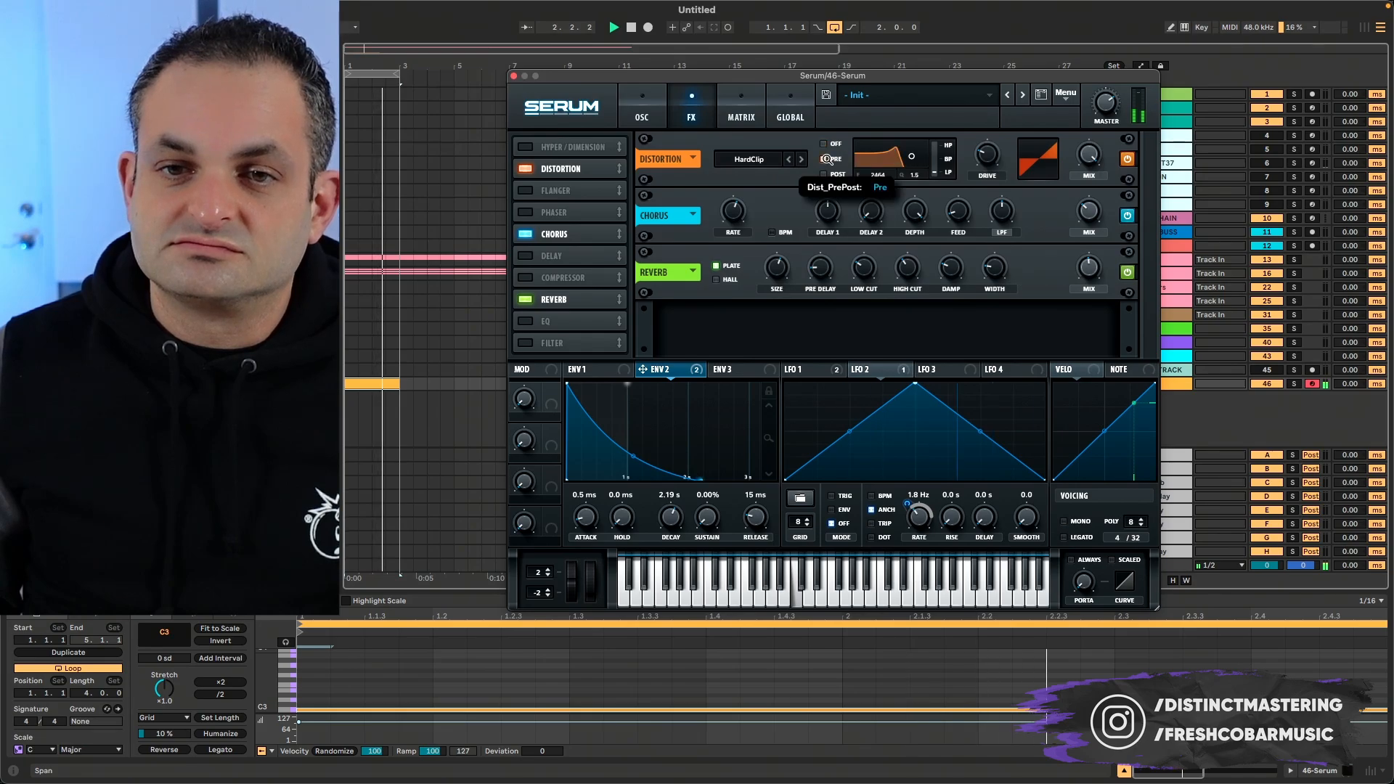
left_click(802, 159)
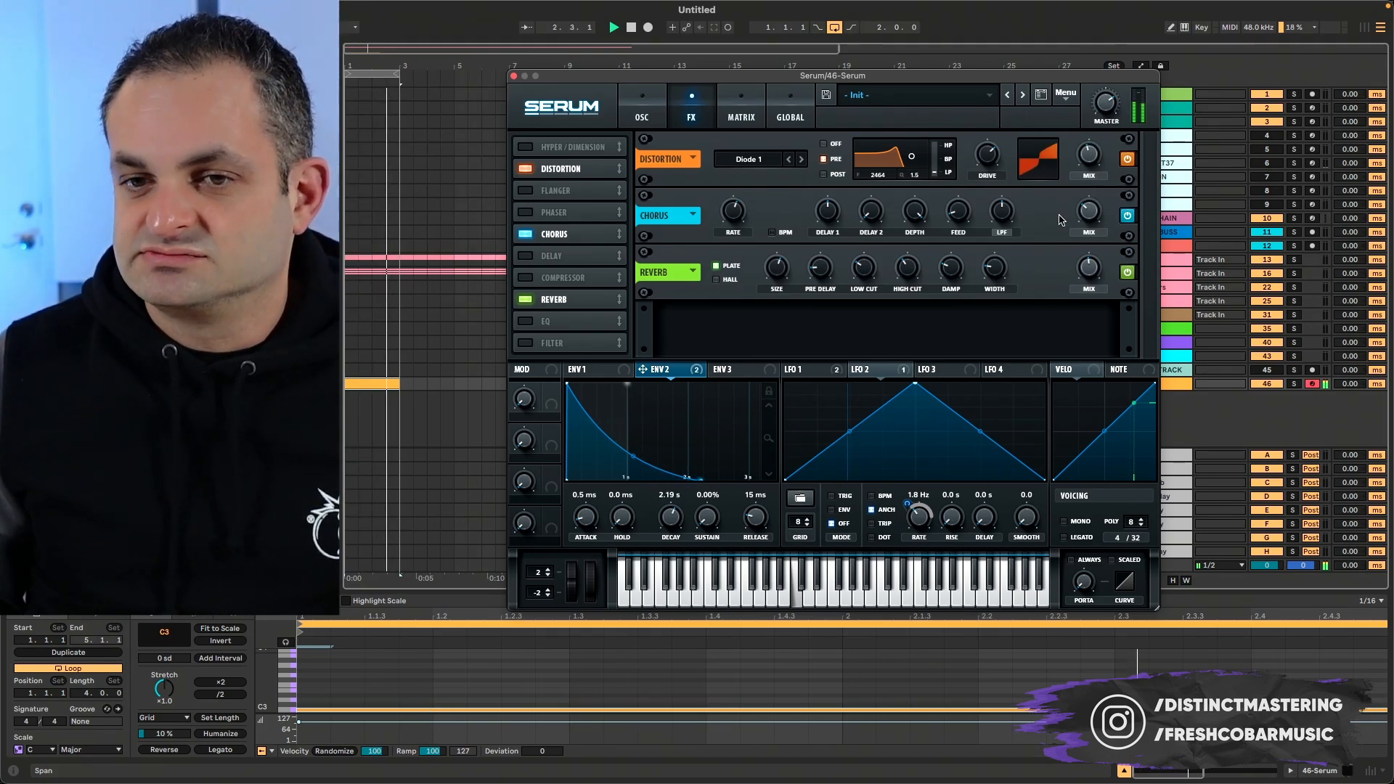
- Fine-tune the noise pitch by ear and switch the noise sample to ARP pink
left_click(643, 111)
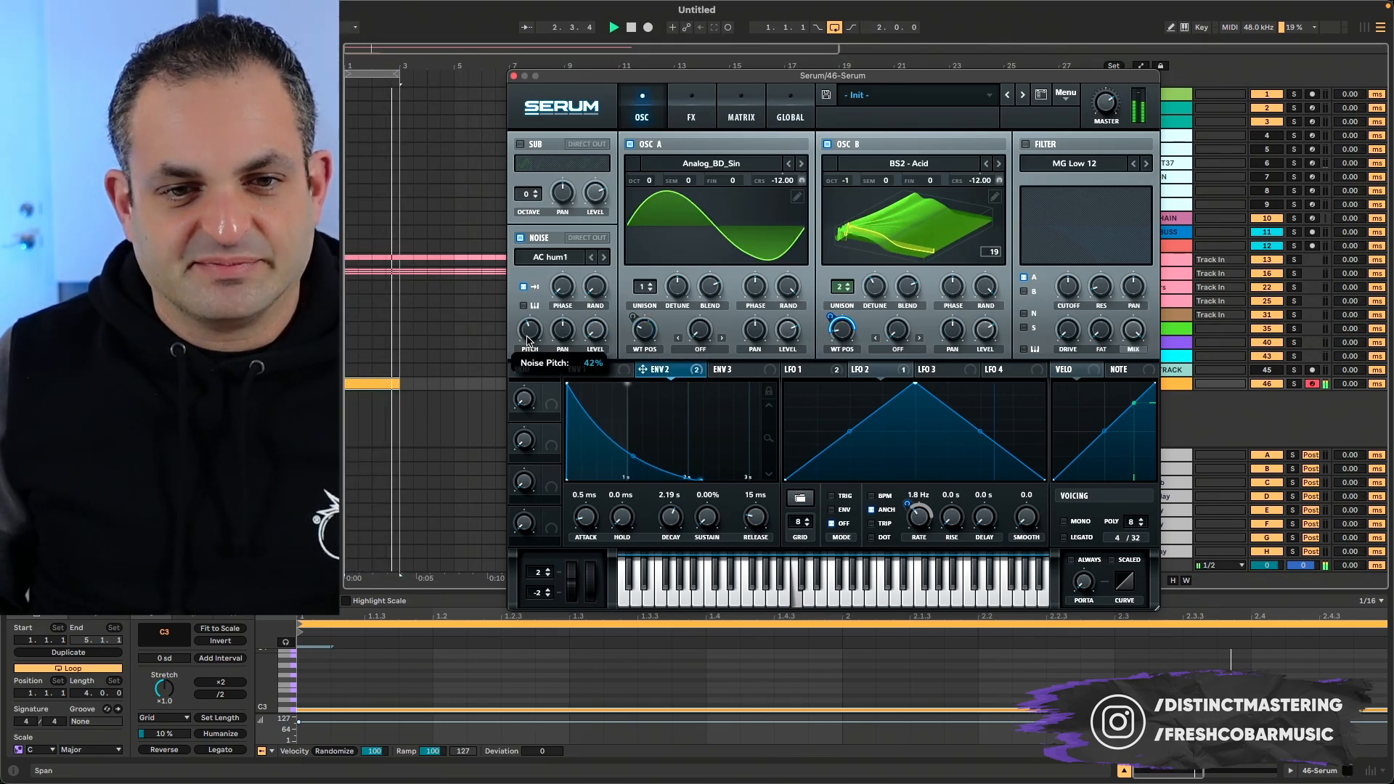
left_click_drag(530, 327, 530, 327)
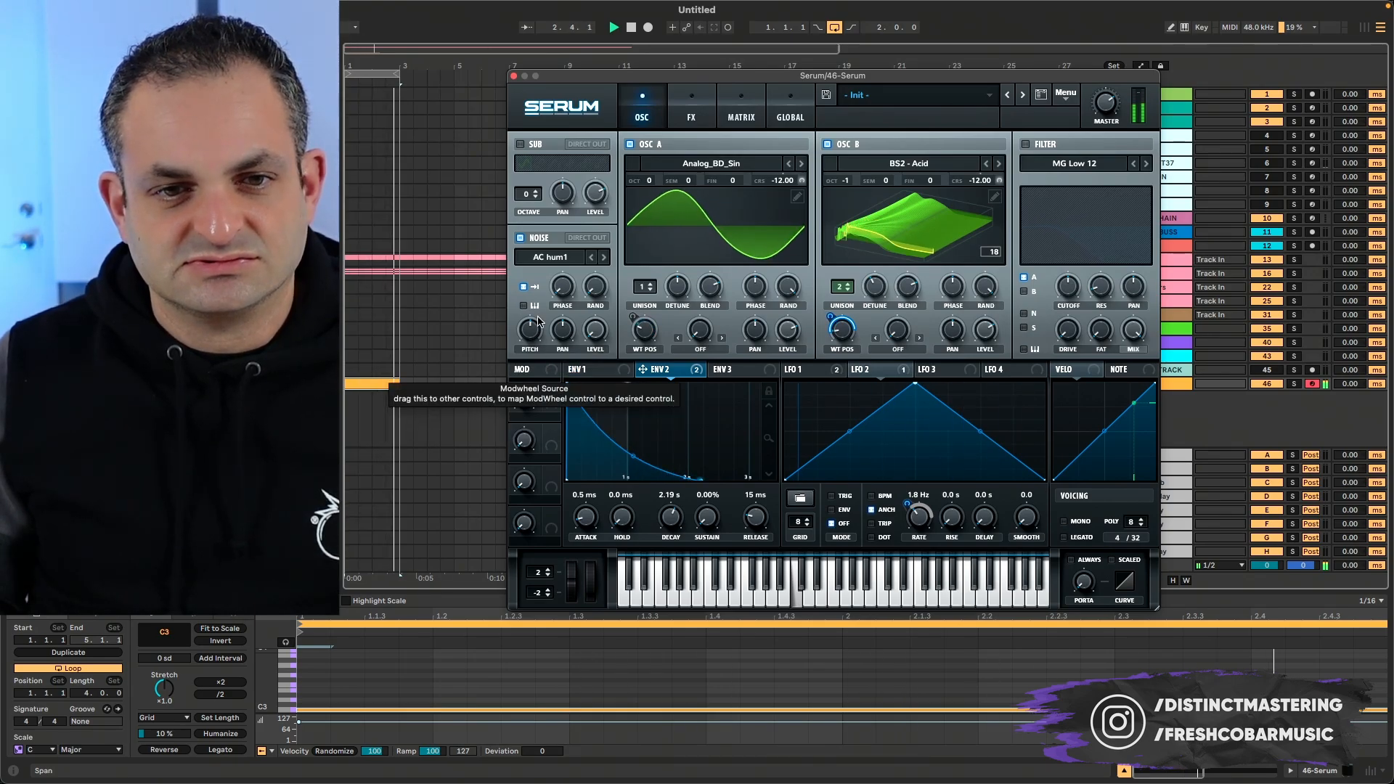
left_click(603, 257)
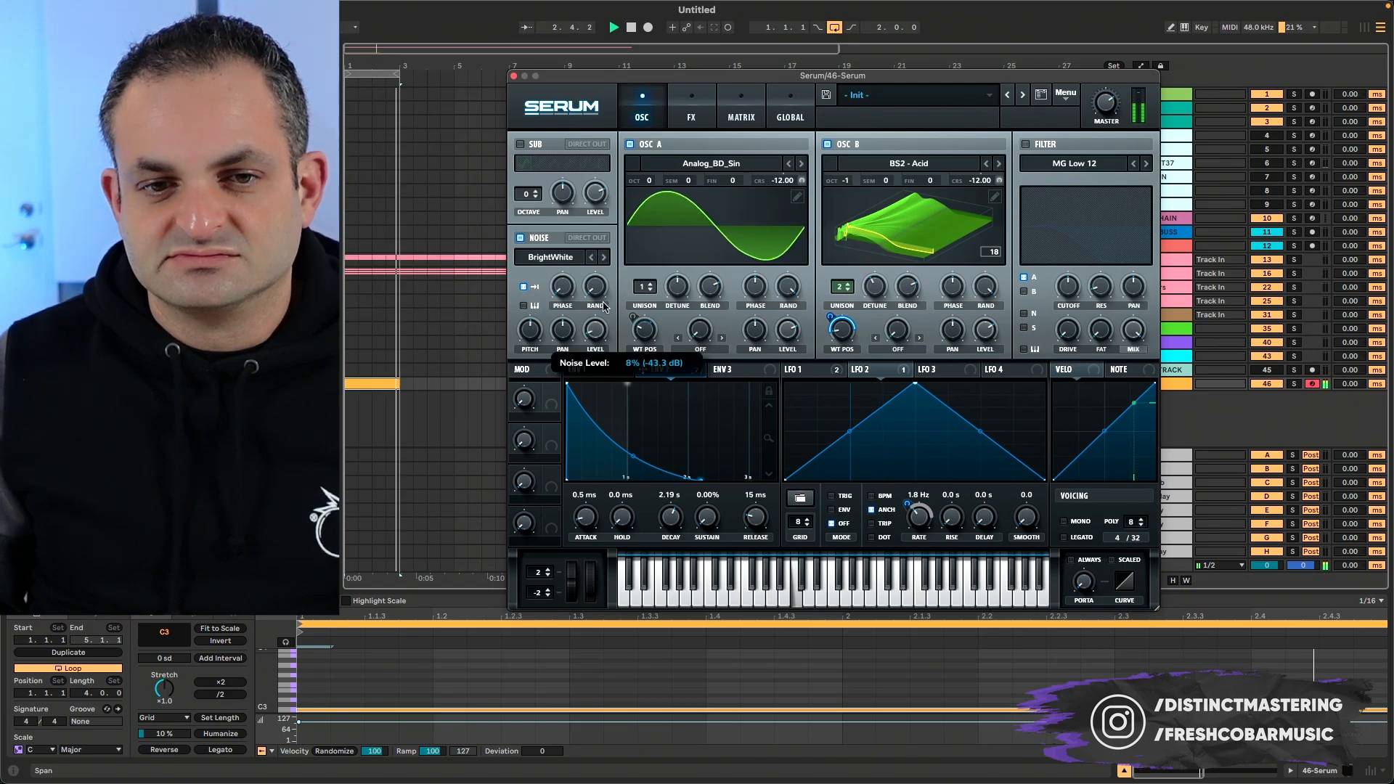
left_click(589, 258)
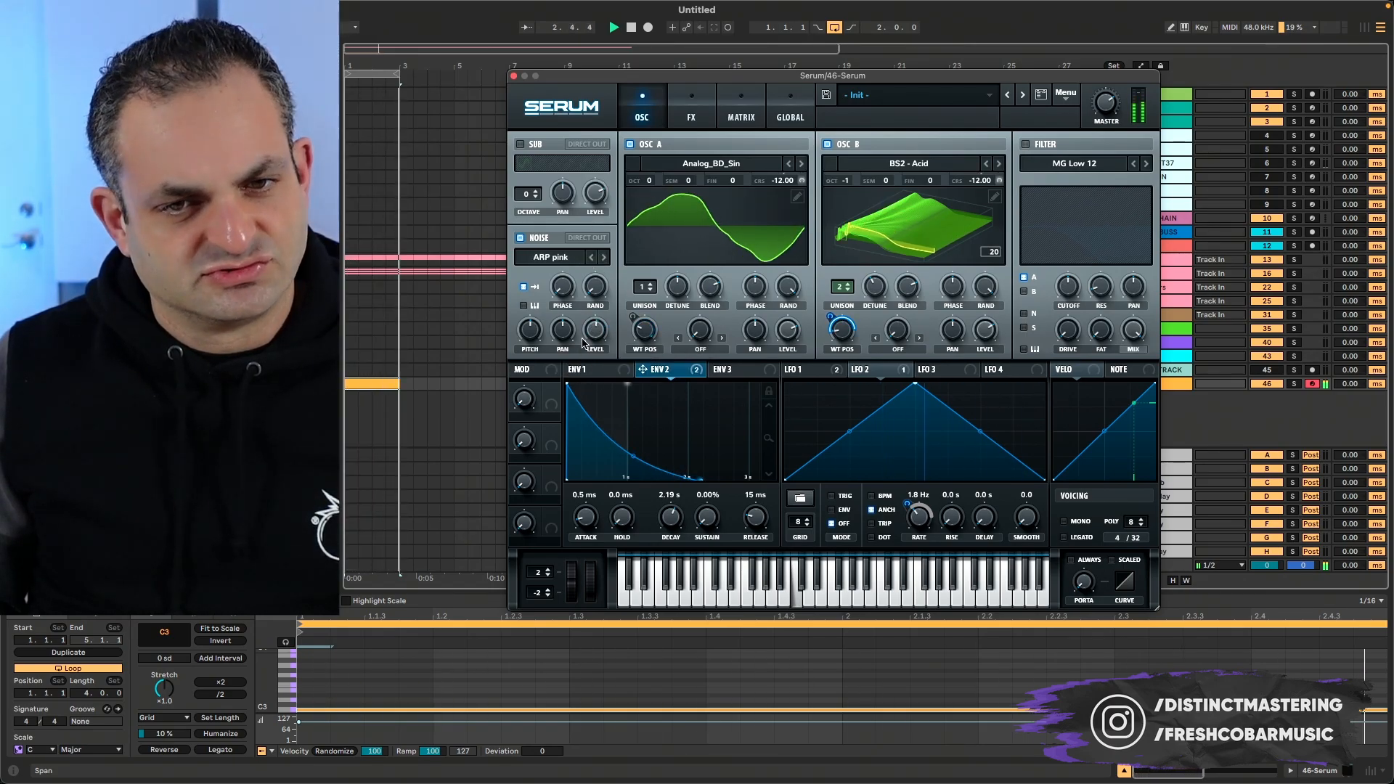
- Lower the noise level and assign Envelope 2 to modulate it
left_click_drag(586, 332, 578, 372)
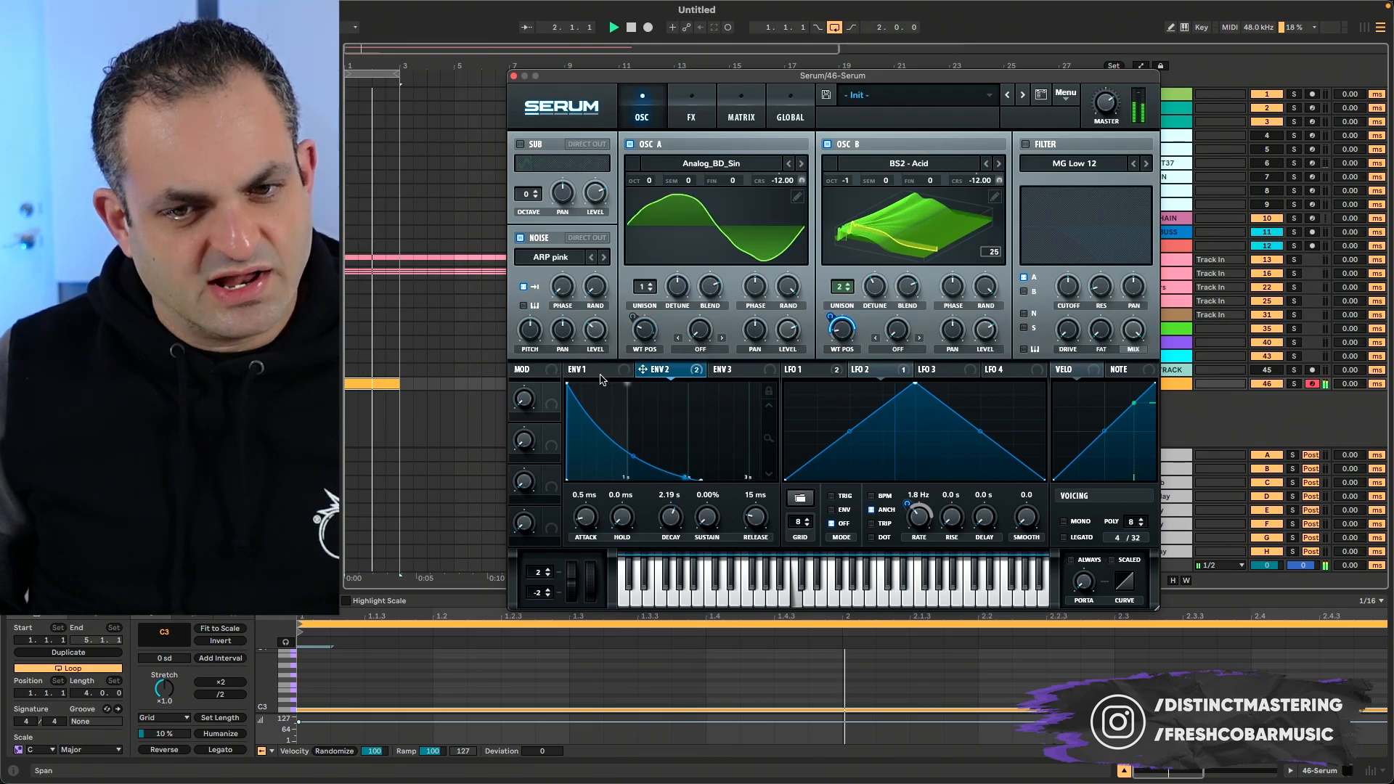
left_click_drag(678, 381, 594, 333)
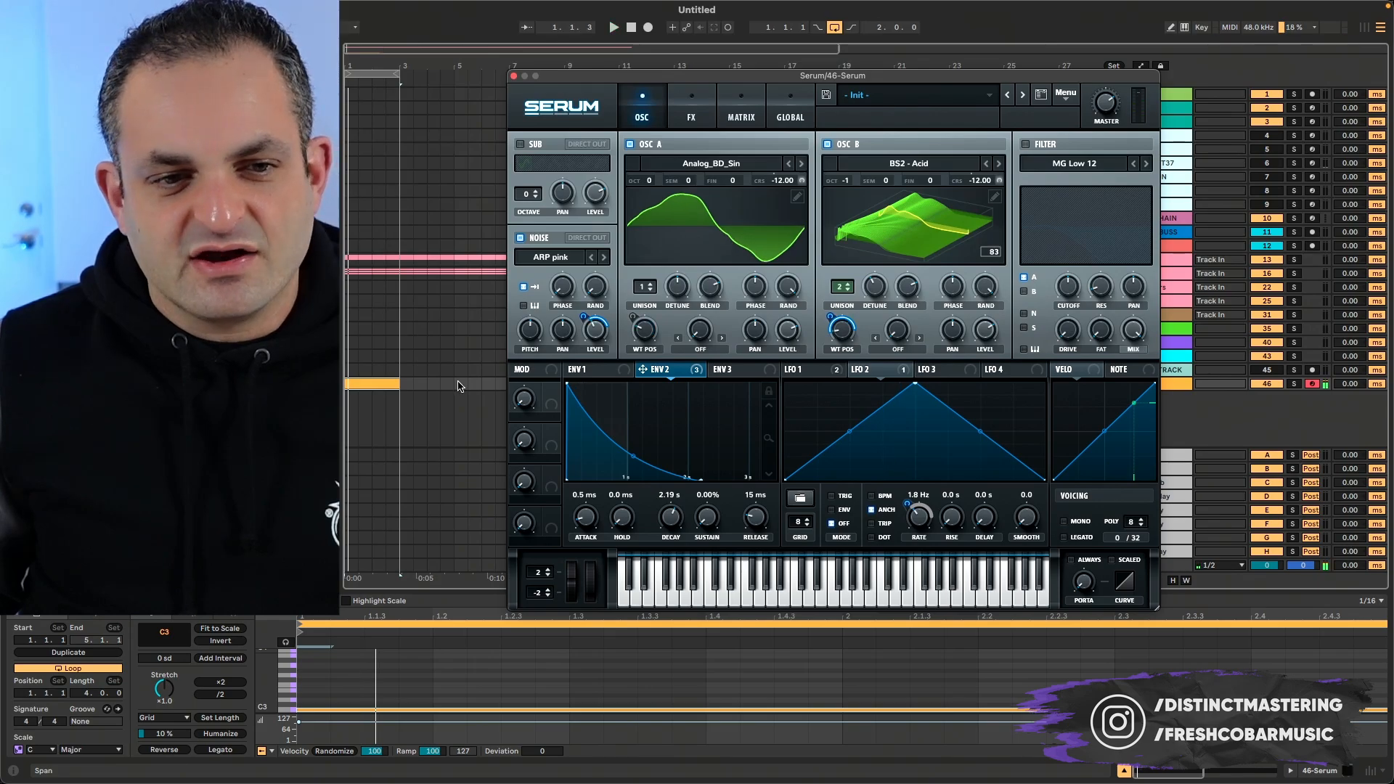
- Extend the MIDI clip to the start of bar 5 and set LFO 2's rate to 2.0 Hz
left_click_drag(394, 383, 453, 383)
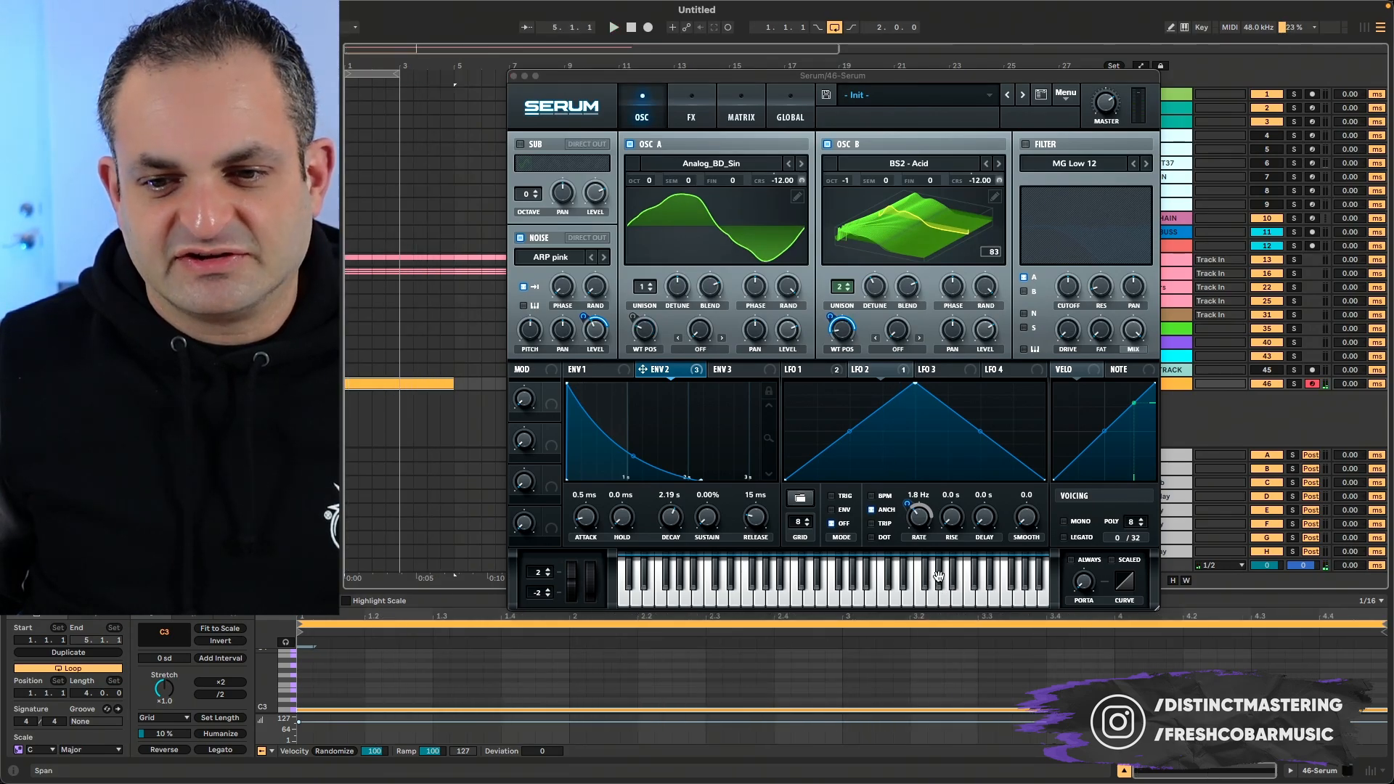
left_click_drag(919, 518, 919, 519)
- Set LFO 1's rate to 4 bar and lengthen the arrangement loop to four bars during playback
left_click(802, 369)
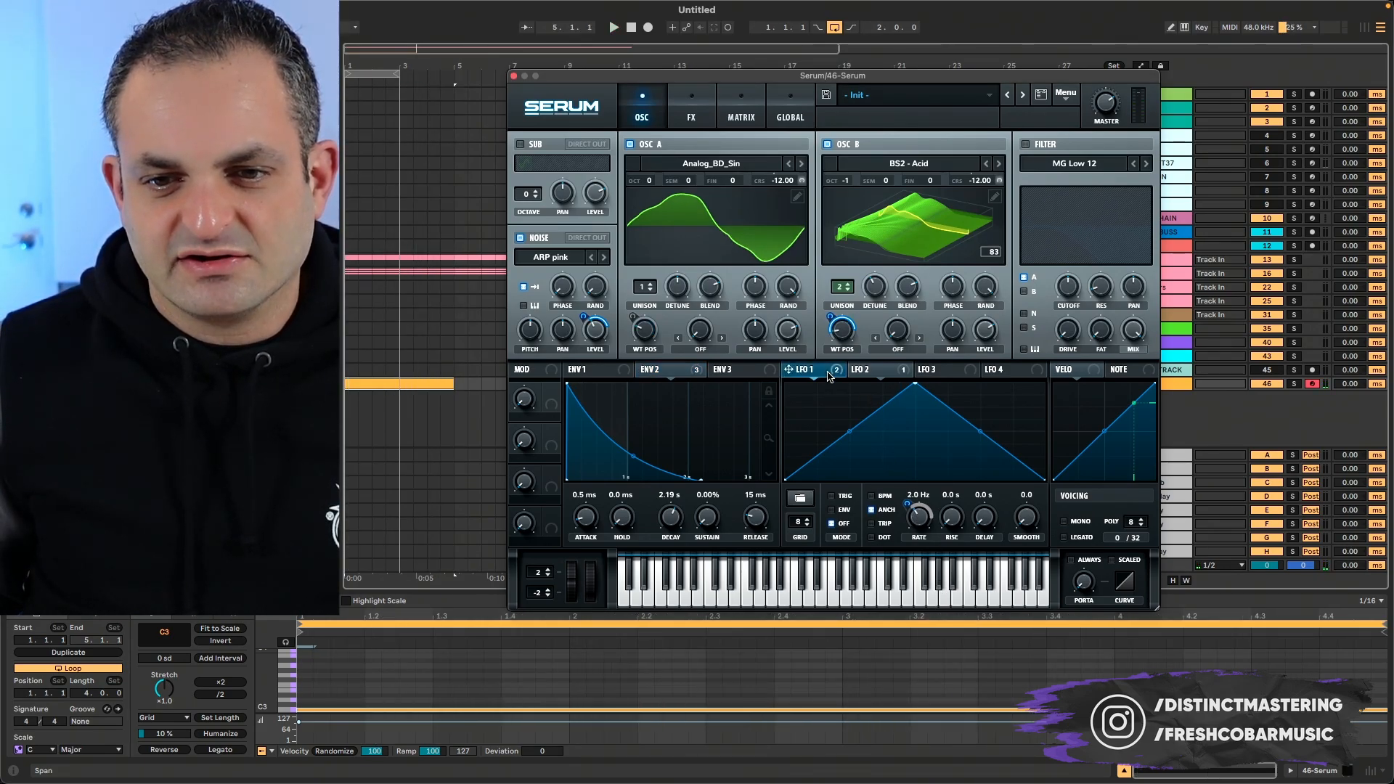
key("space")
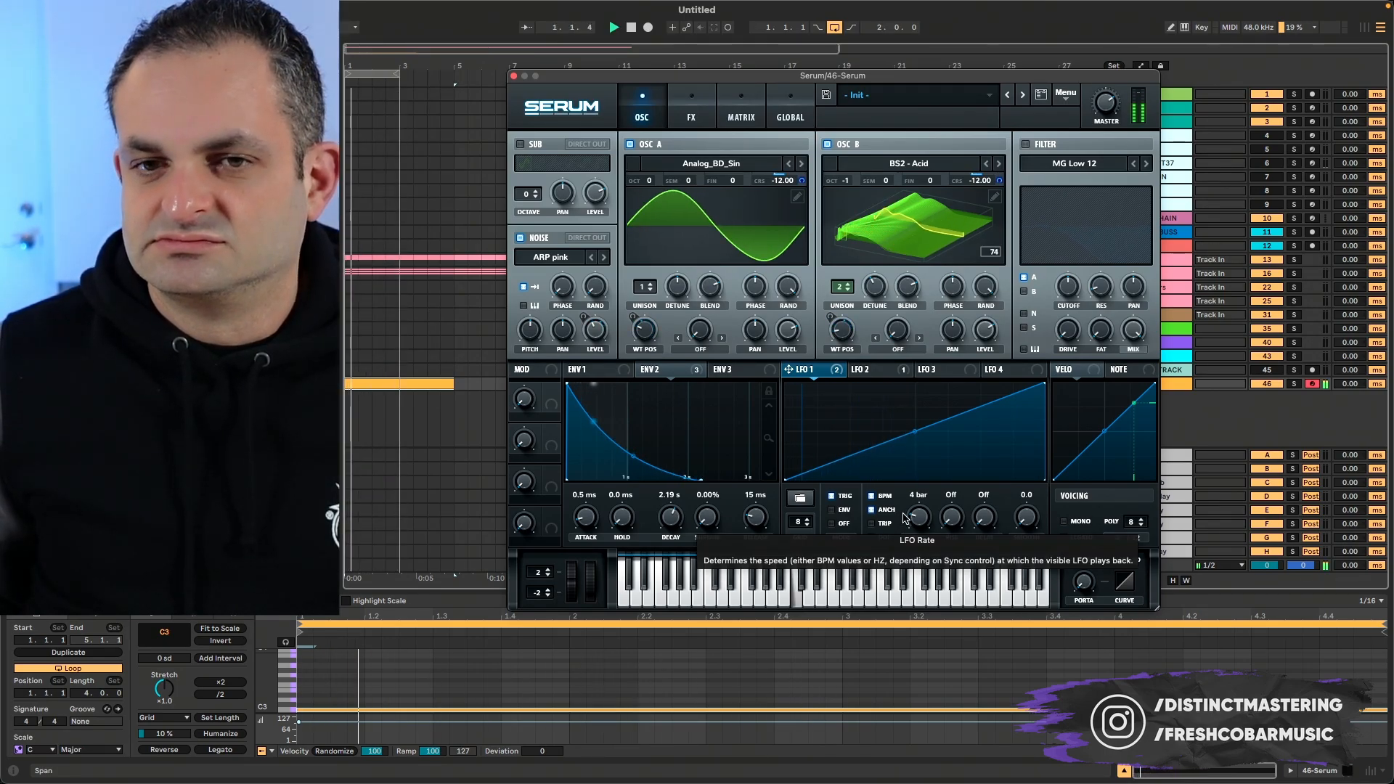
left_click_drag(392, 80, 454, 80)
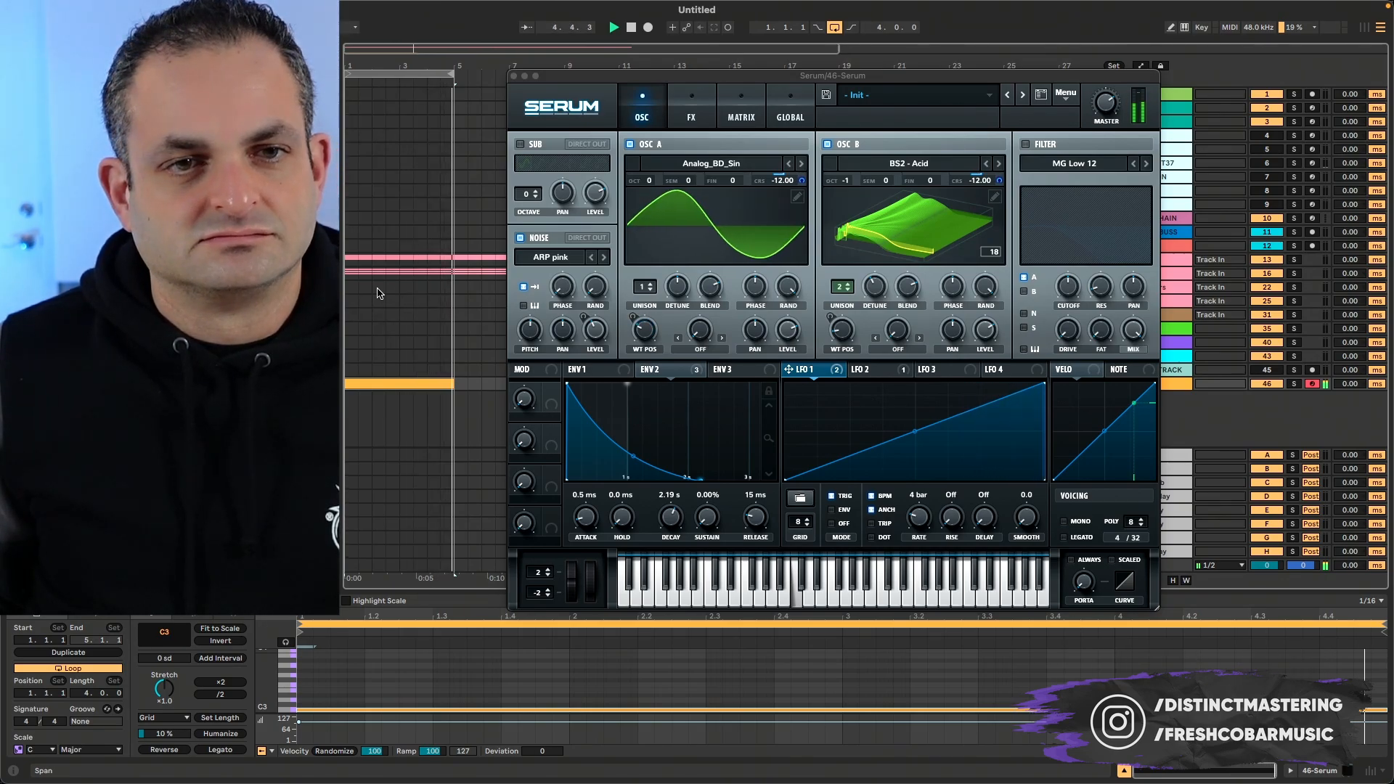
key("space")
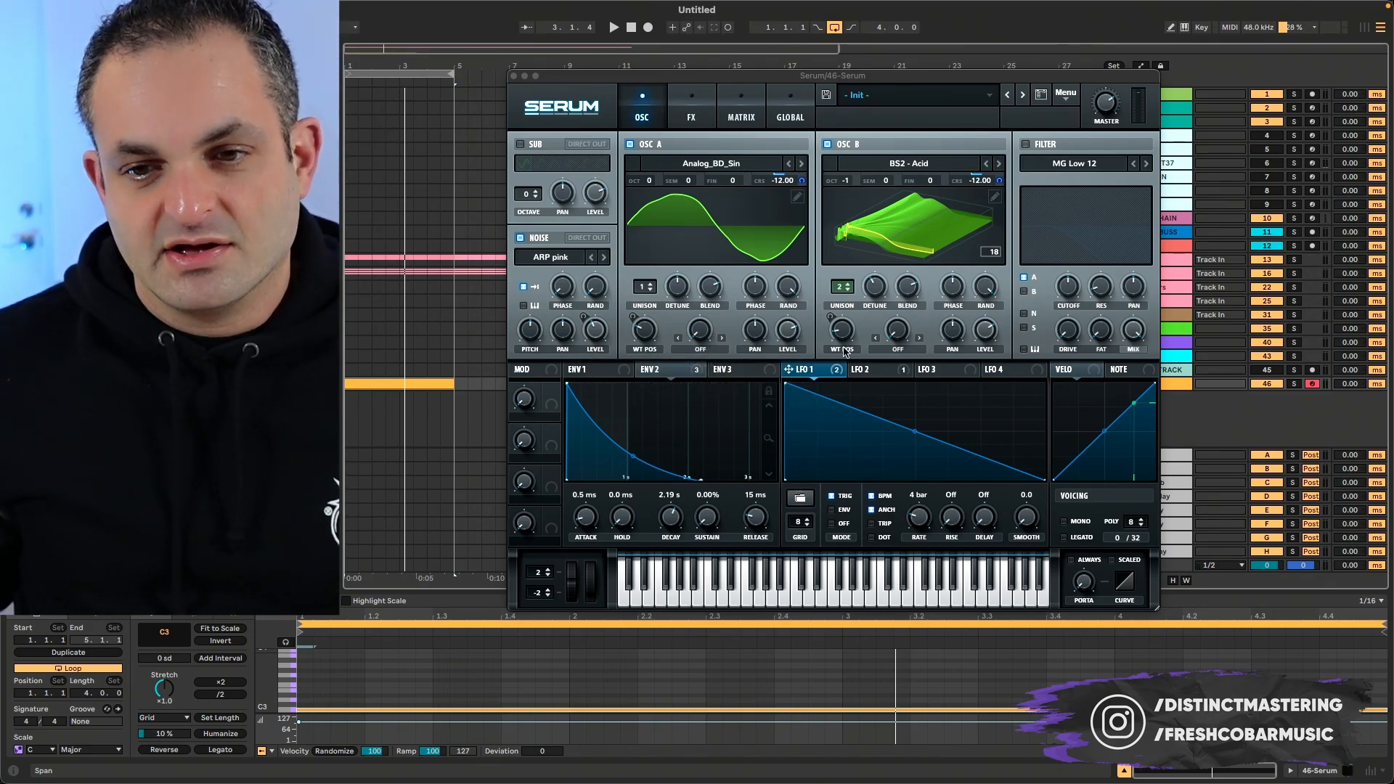
- Try FM (From B) as oscillator A's warp mode and audition it with the amount raised
left_click(898, 349)
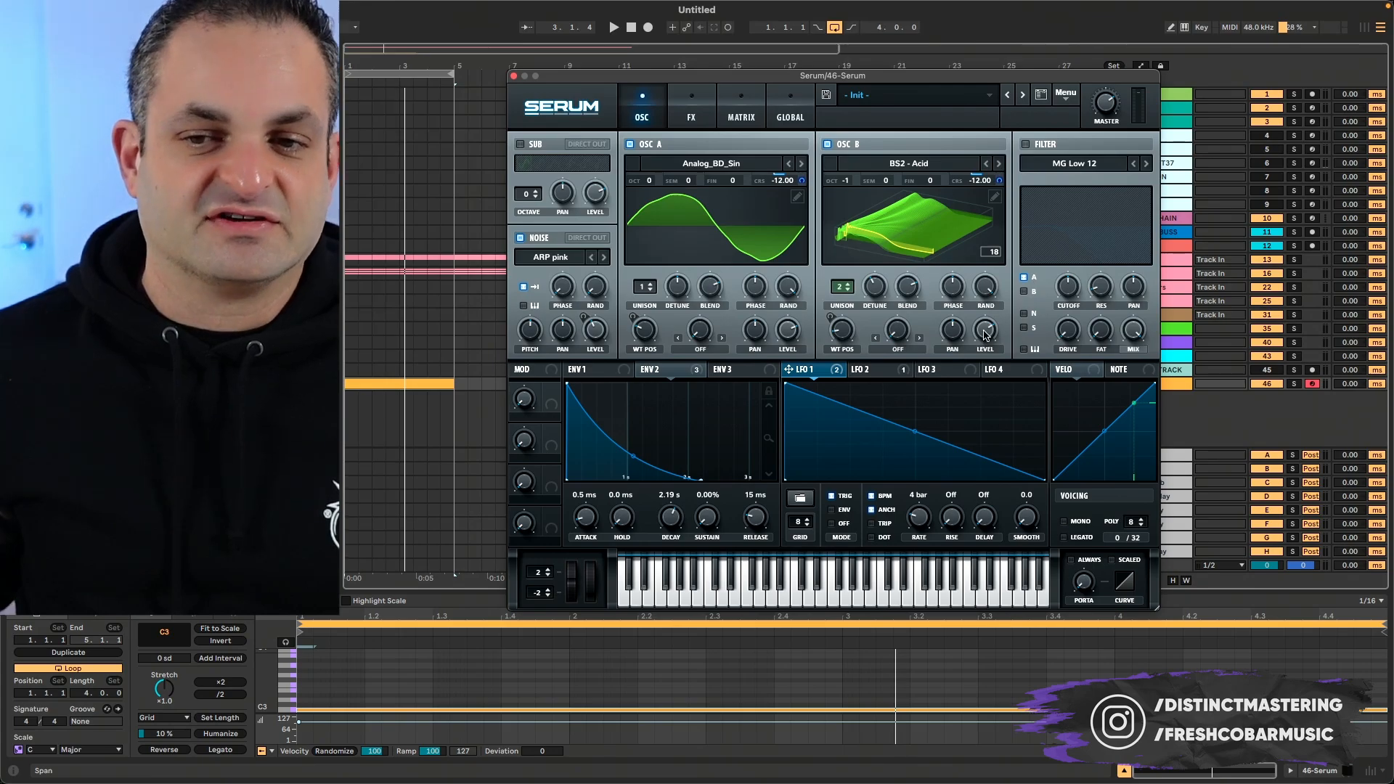
left_click_drag(985, 335, 978, 416)
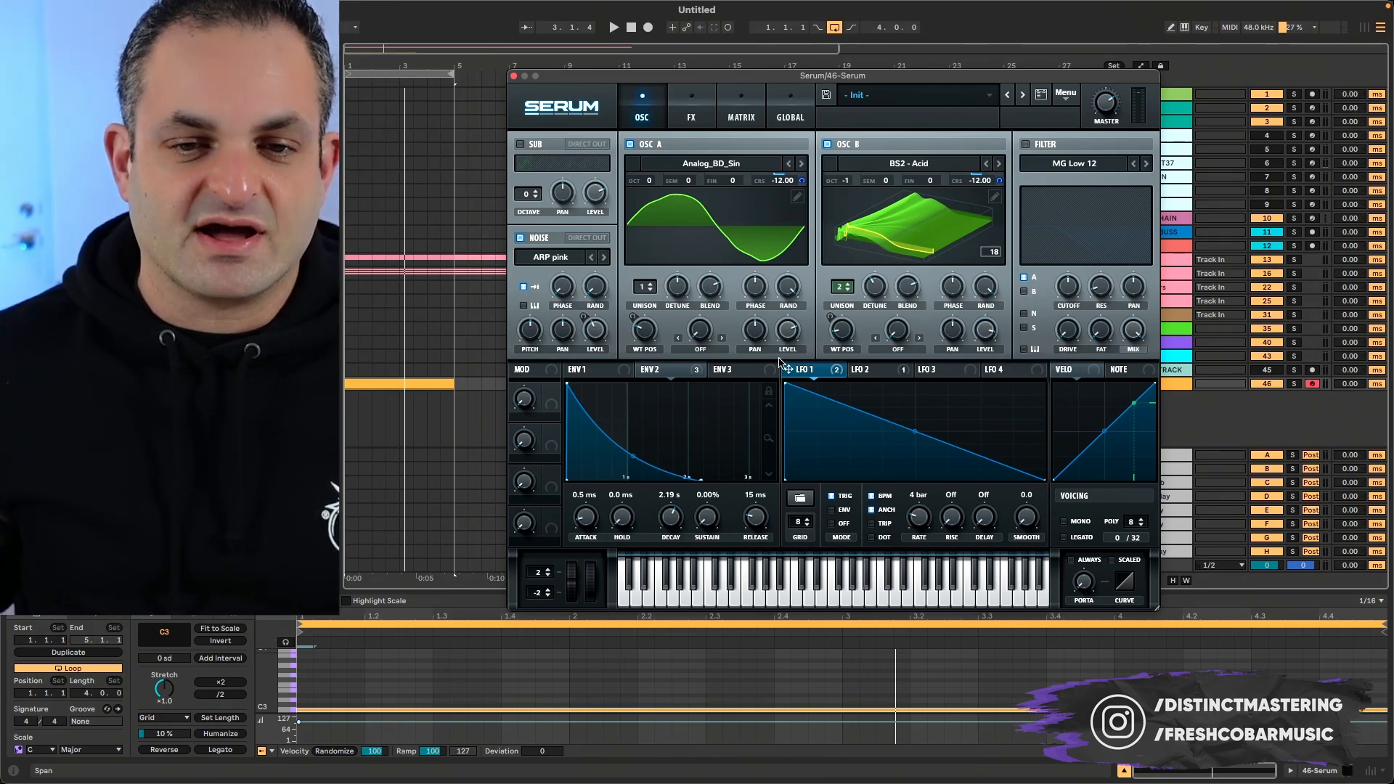
left_click(700, 350)
left_click(695, 658)
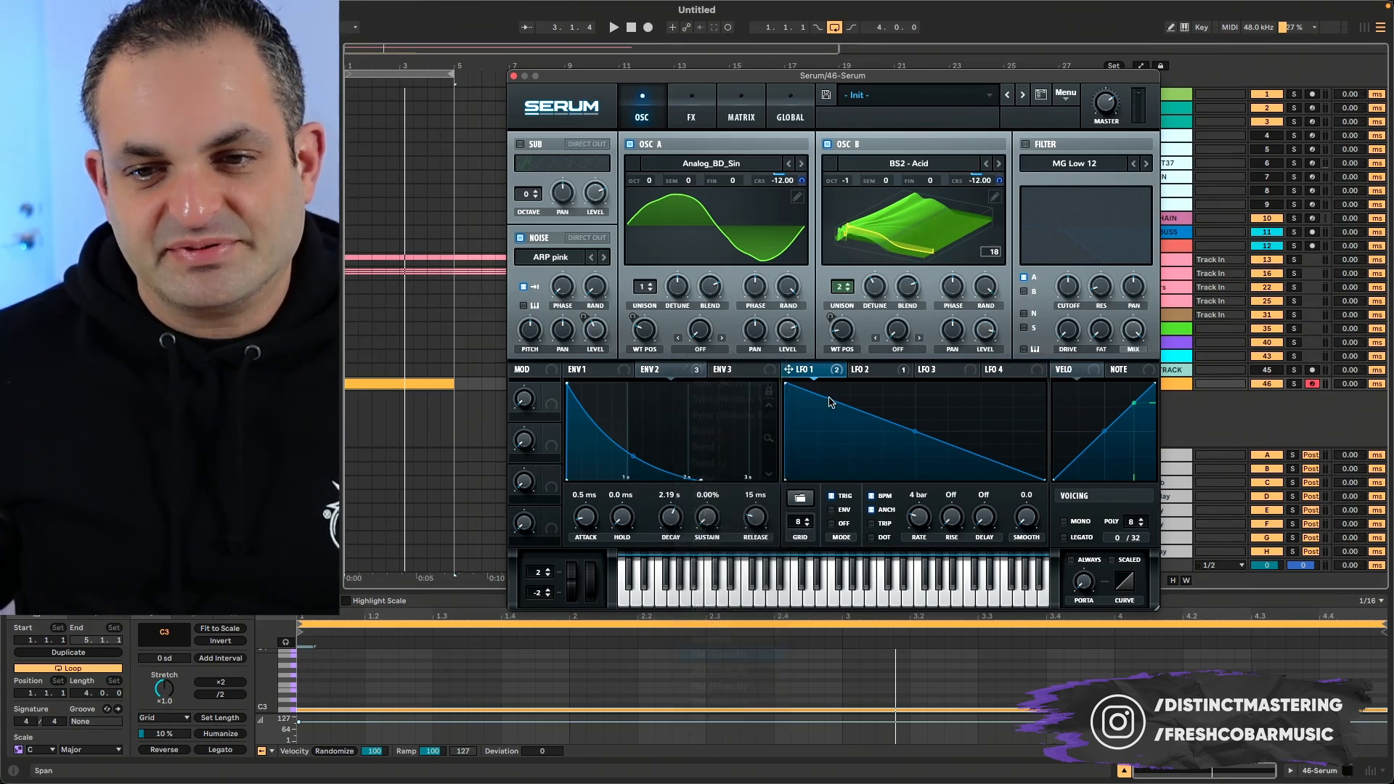
key("space")
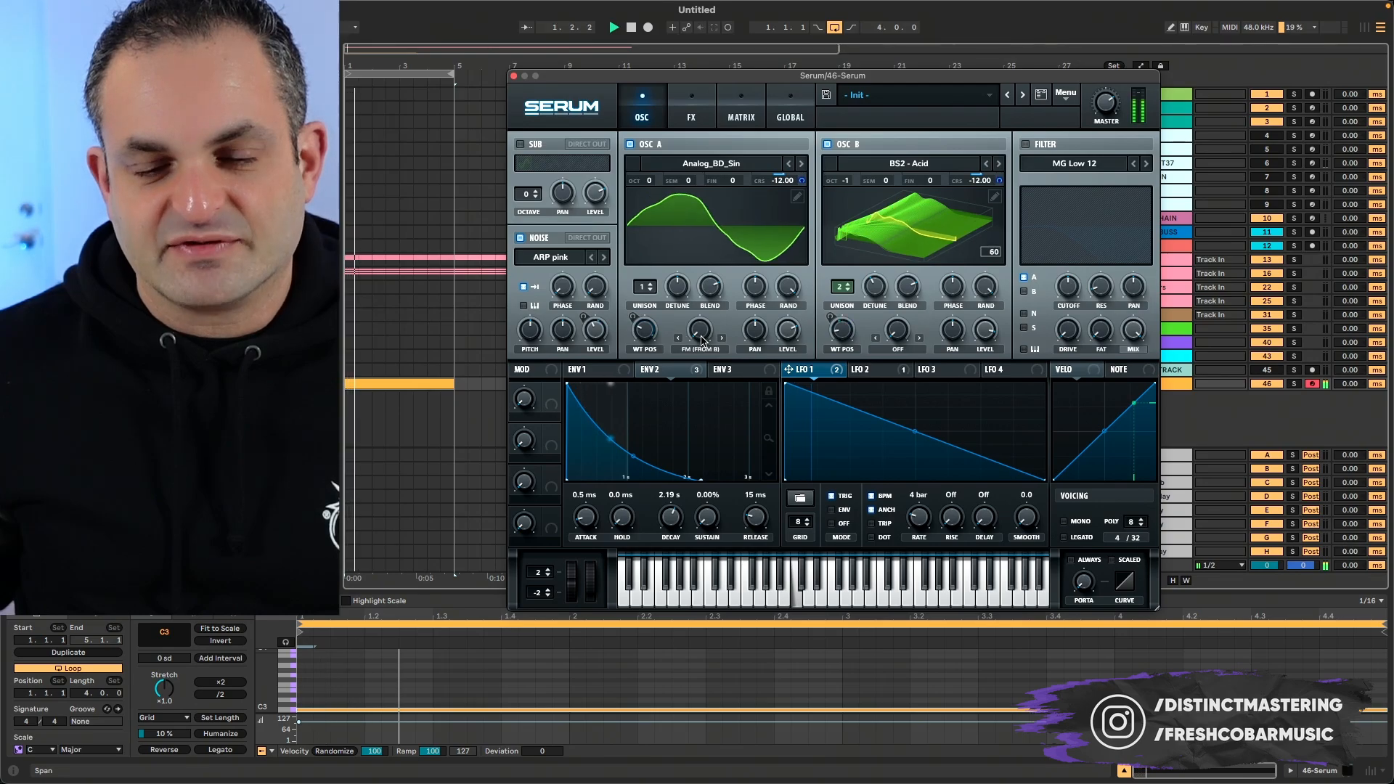
left_click_drag(700, 331, 733, 220)
key("space")
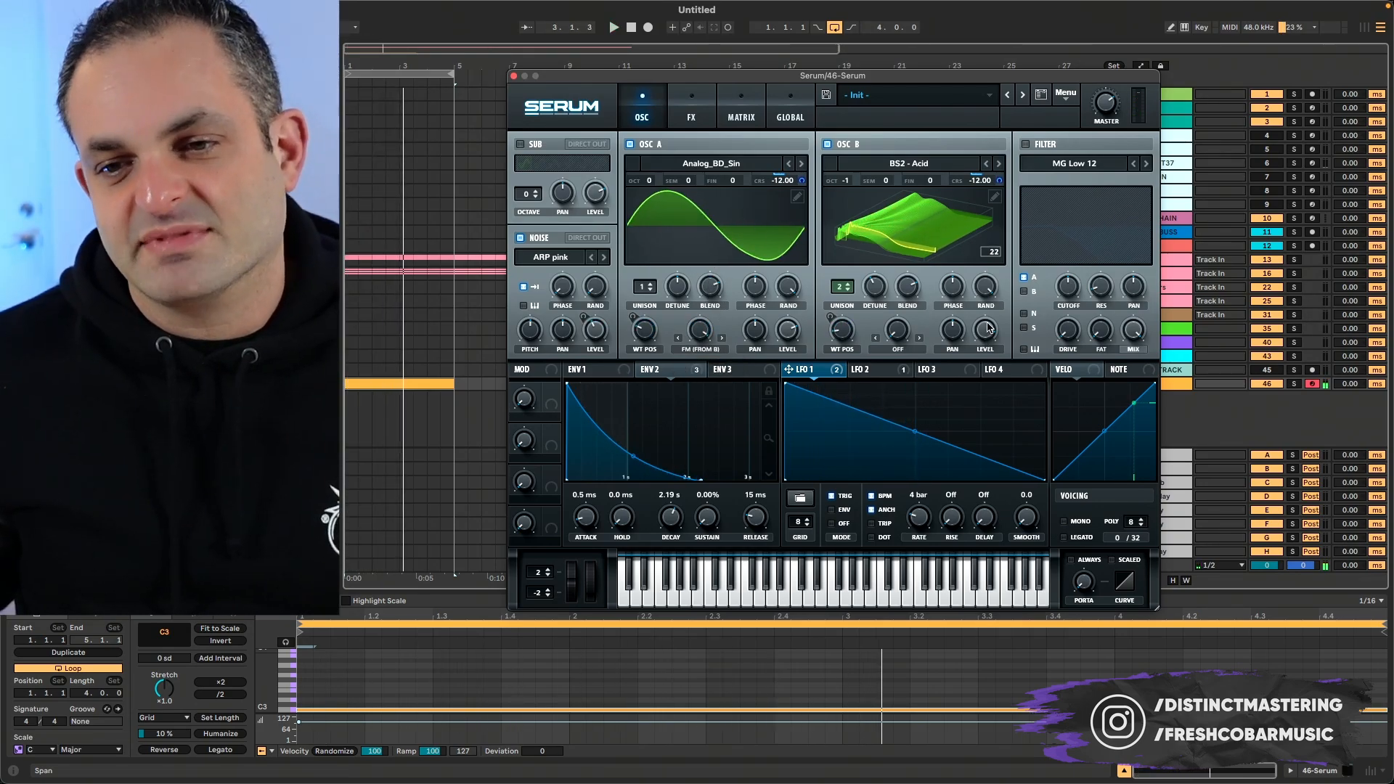
- Turn the FM amount back down and switch oscillator A's warp mode to Off
key("space")
left_click_drag(700, 331, 693, 376)
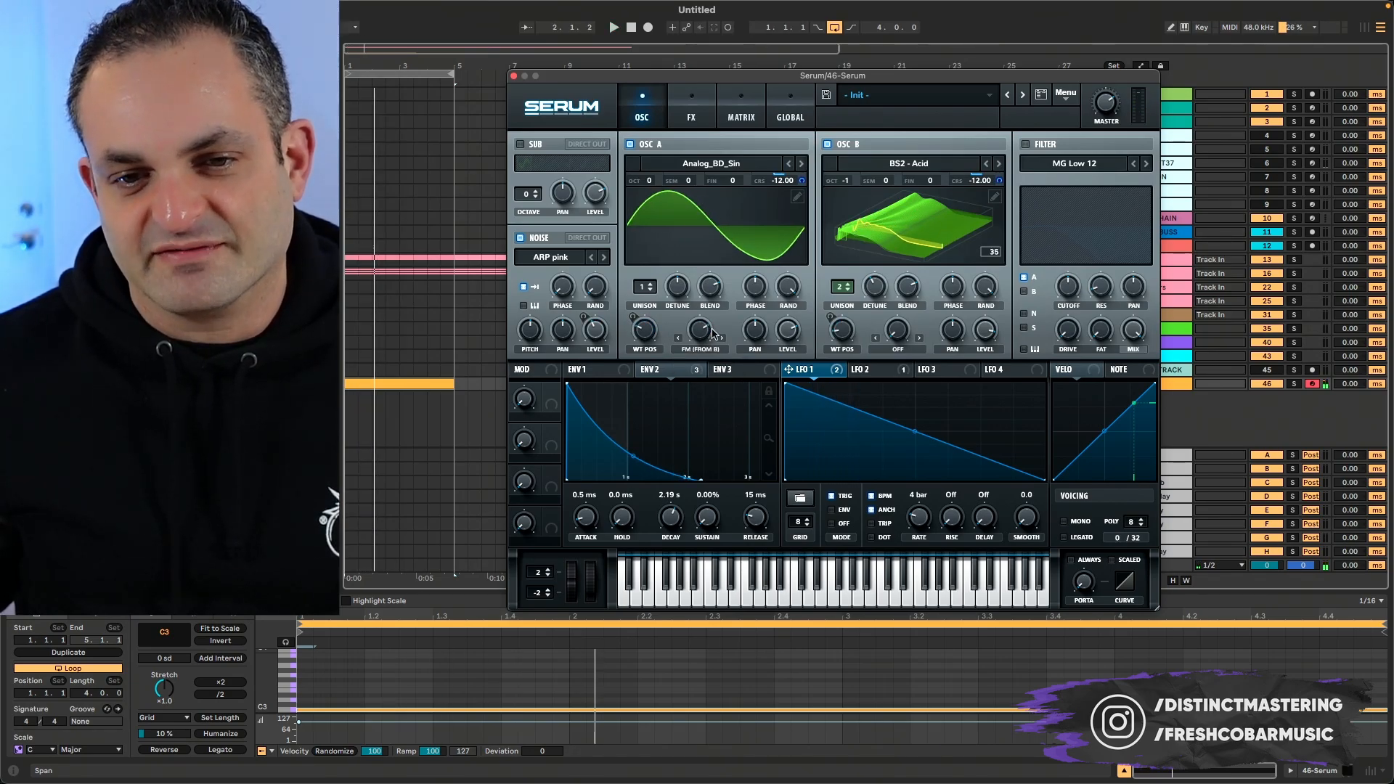
left_click(702, 351)
left_click(698, 367)
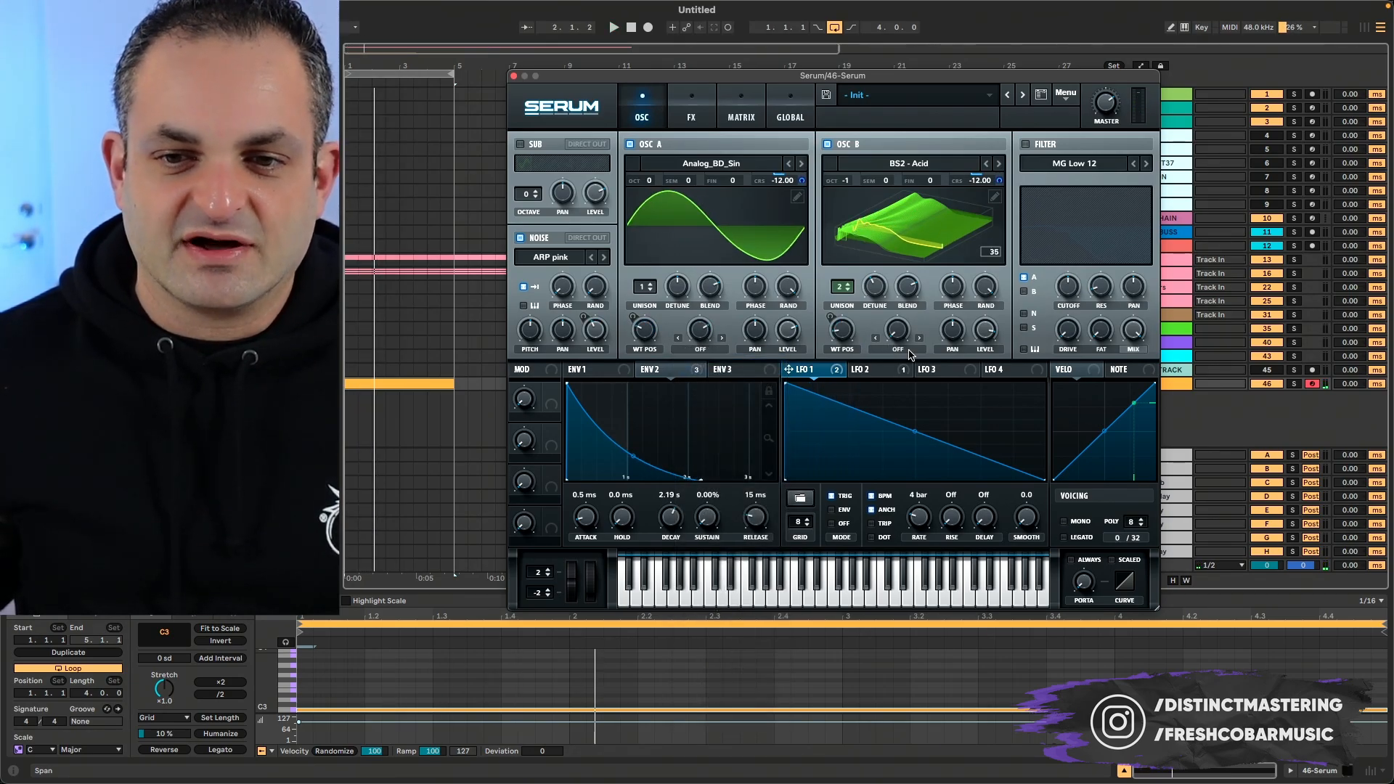
- Set oscillator B's warp mode to FM (From A) and raise its amount while auditioning
left_click(897, 349)
left_click(917, 654)
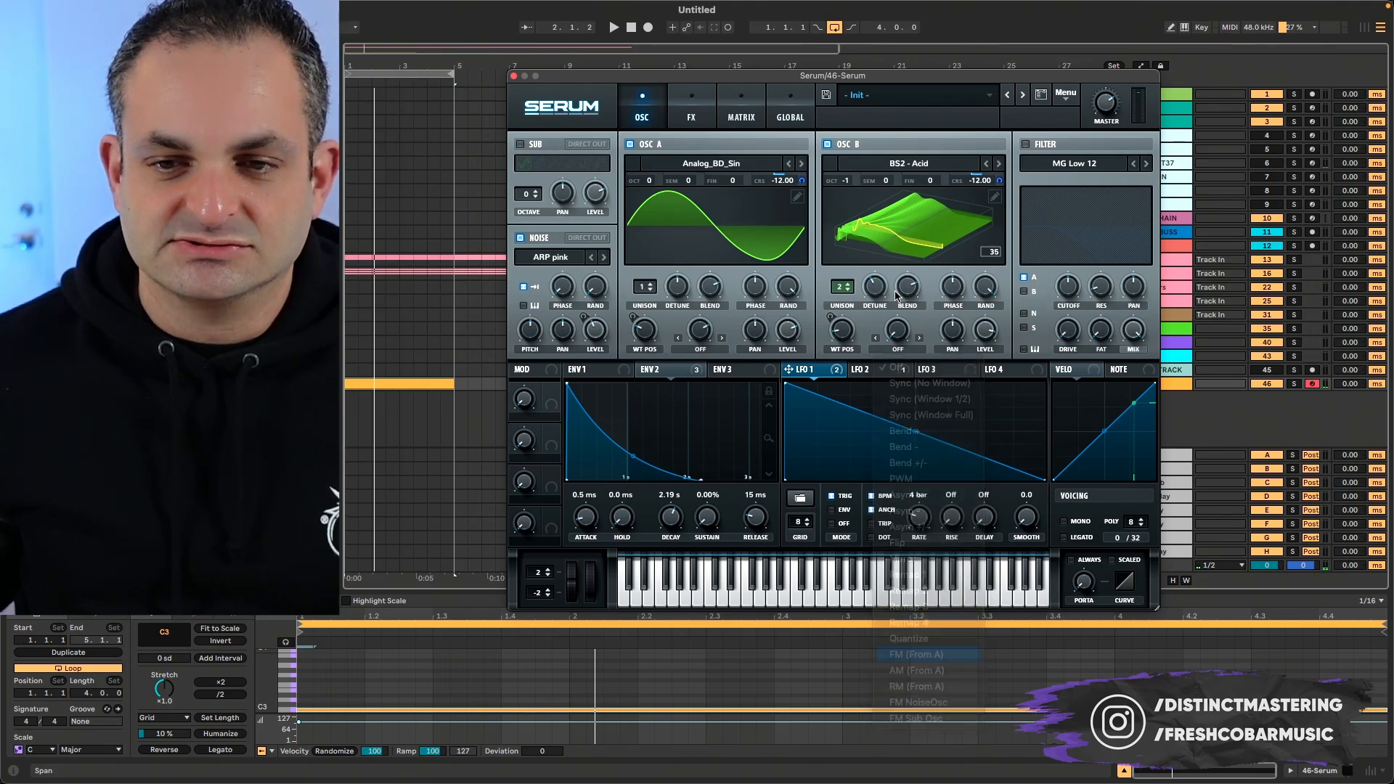
left_click_drag(917, 206, 922, 181)
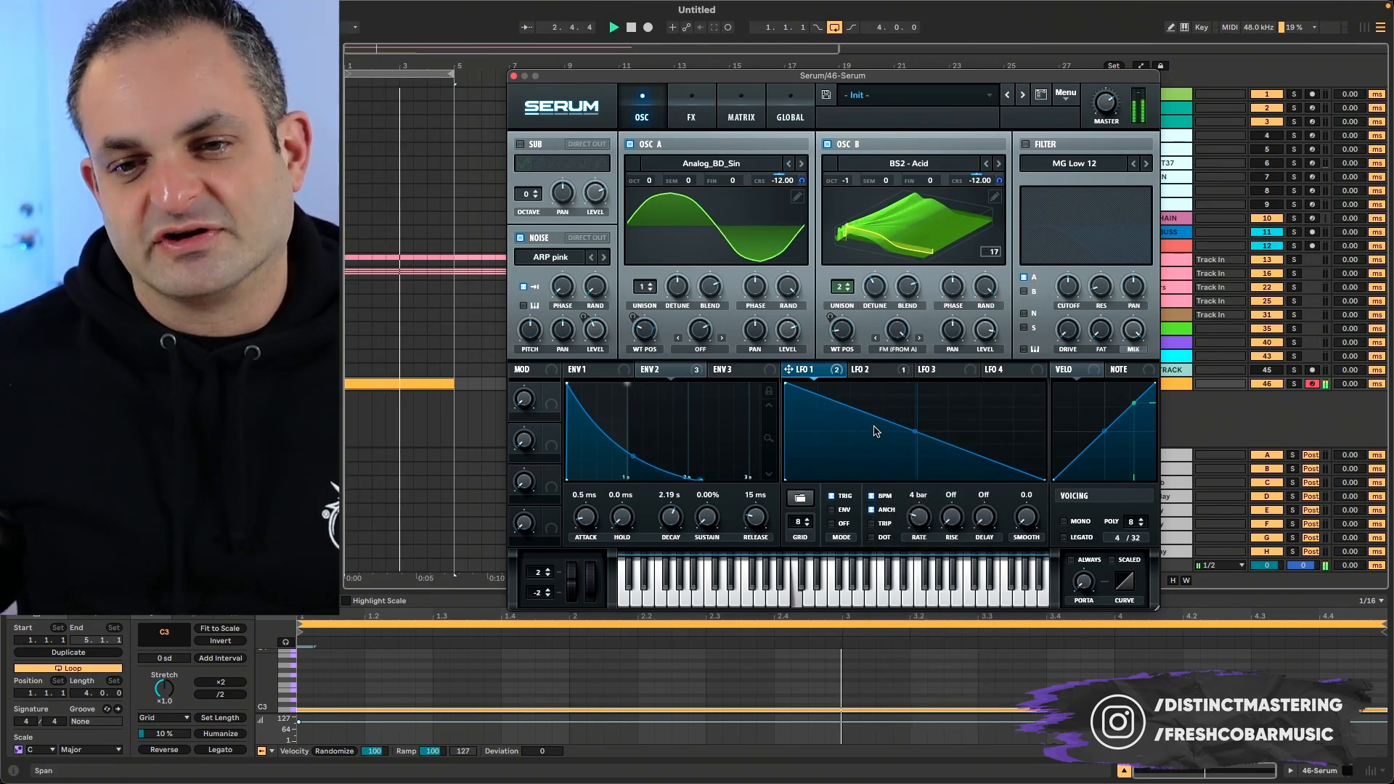
- Lower oscillator B's FM amount and modulate it with LFO 1, adjusting the depth by ear
key("space")
left_click_drag(900, 334, 867, 420)
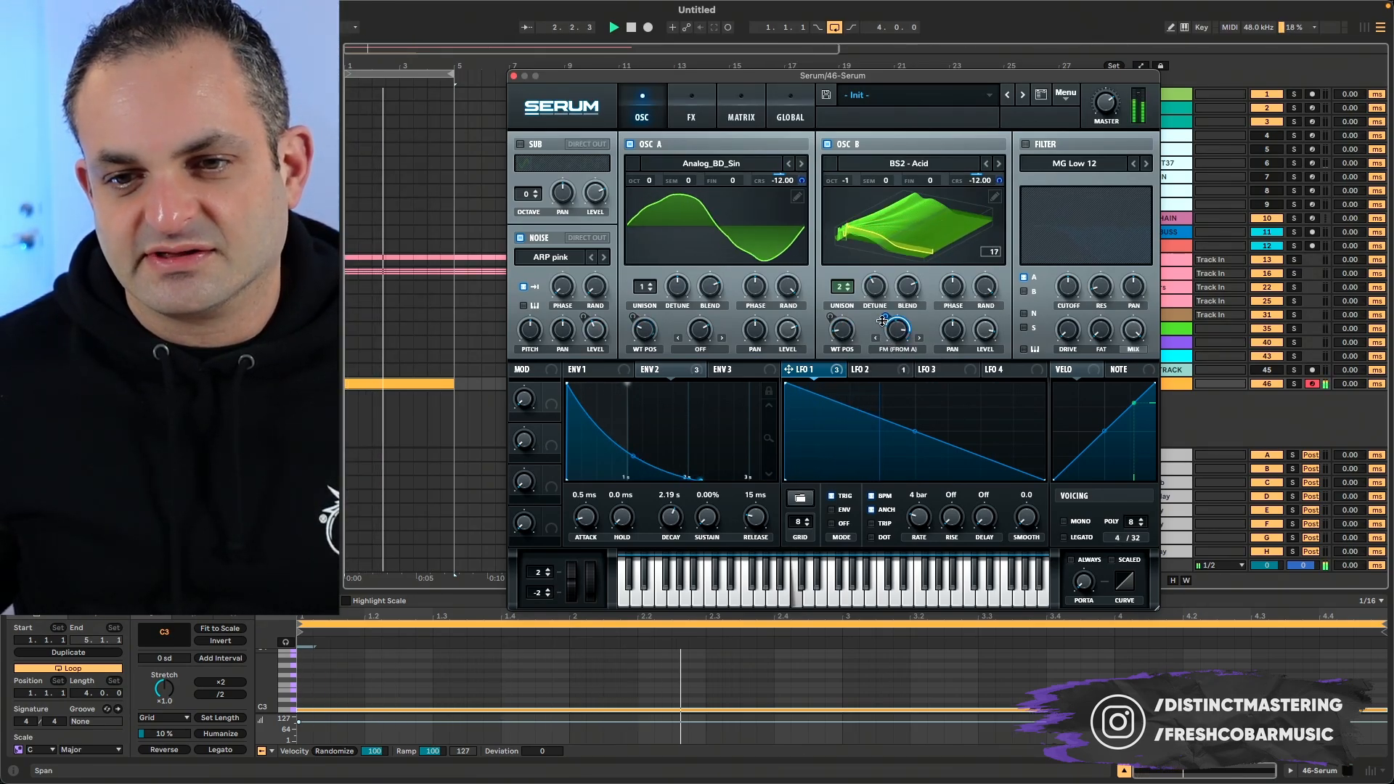
left_click_drag(886, 317, 893, 299)
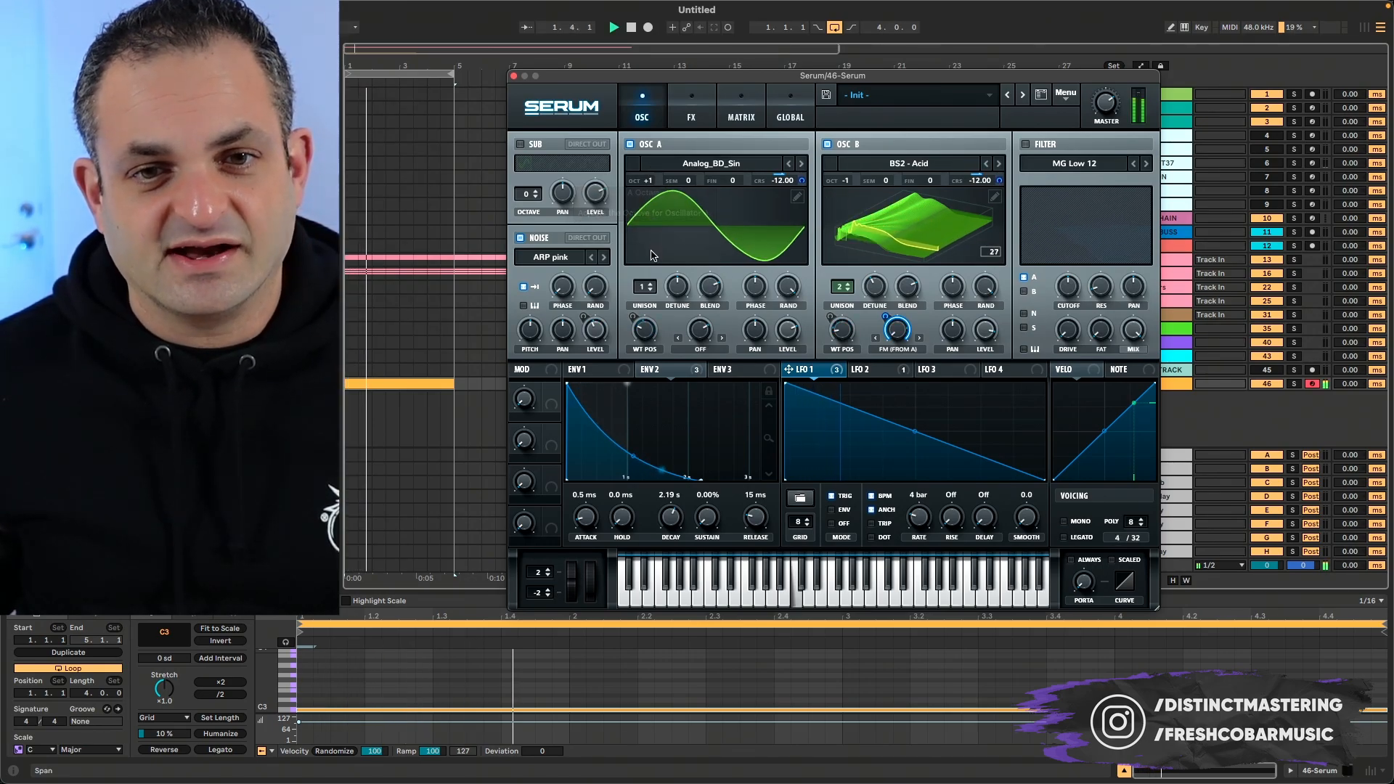
- Audition oscillator A at octave +2 over the loop and settle on octave +1
key("space")
left_click_drag(648, 179, 647, 164)
key("space")
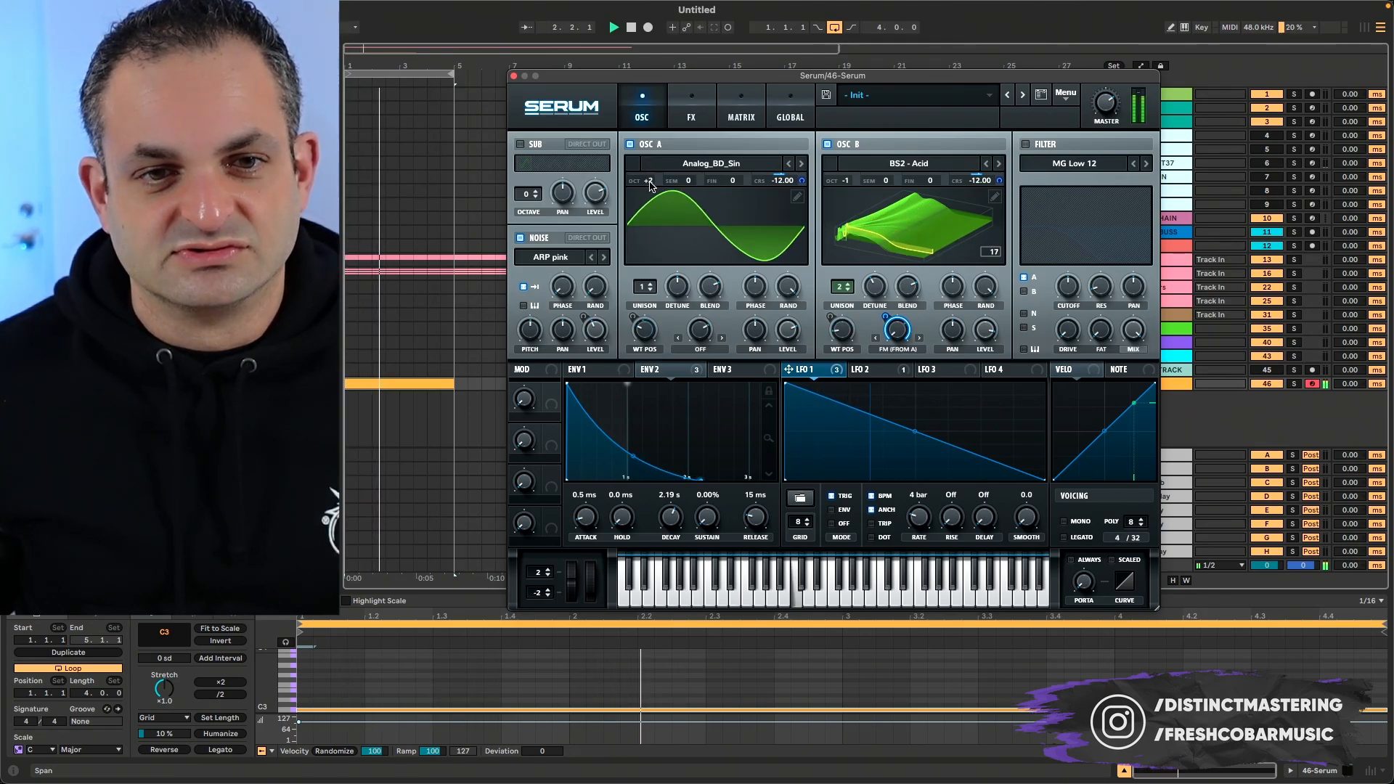
left_click_drag(650, 179, 645, 220)
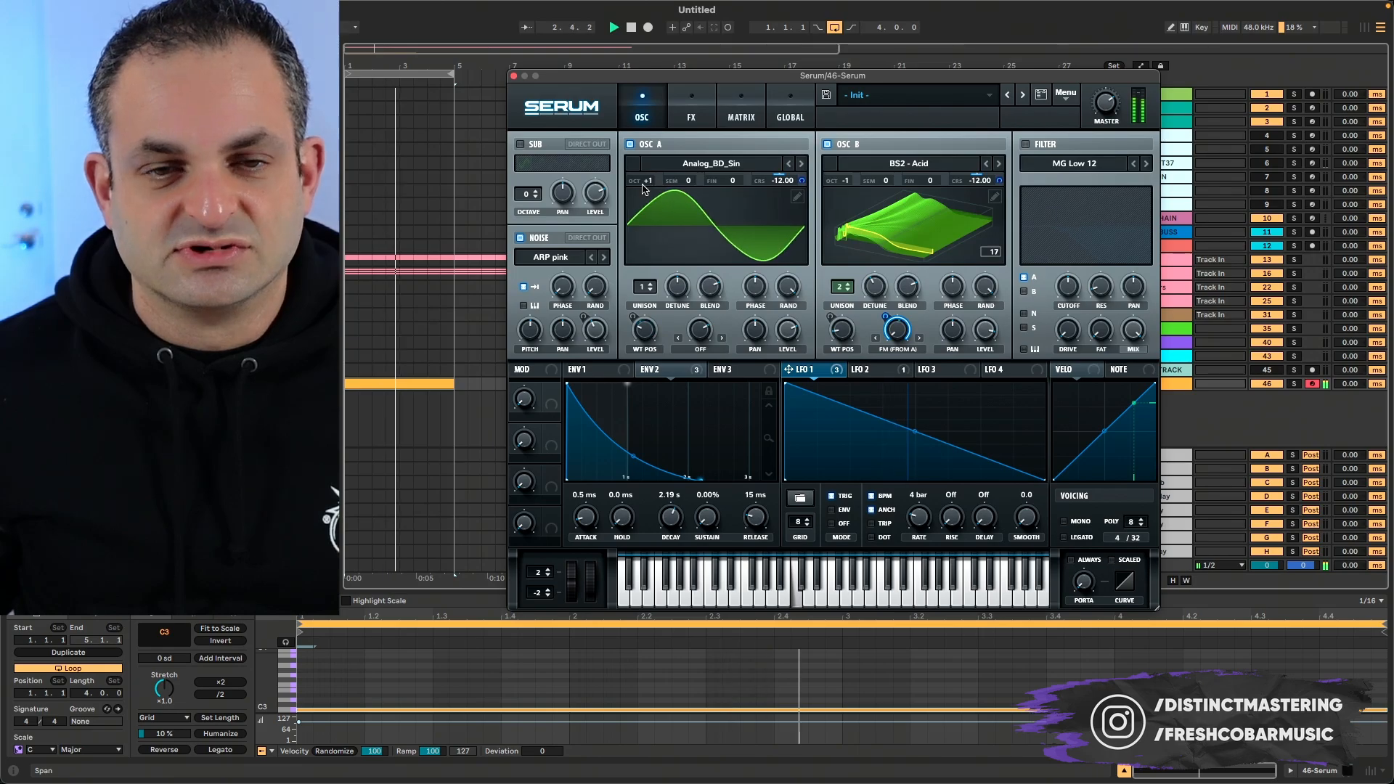
key("space")
key("space")
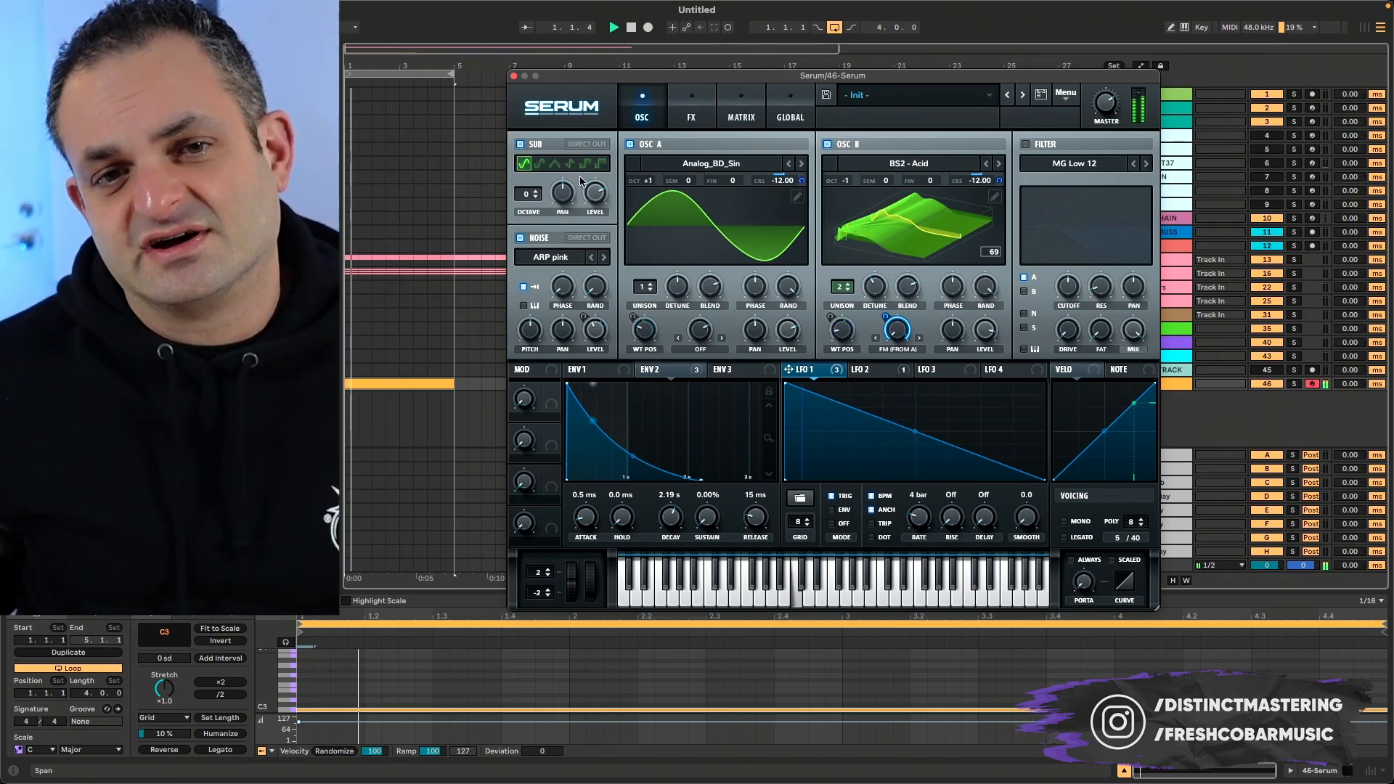
- Try a square-wave sub oscillator at a raised level over the loop and switch it off
left_click(585, 164)
left_click_drag(595, 193, 595, 181)
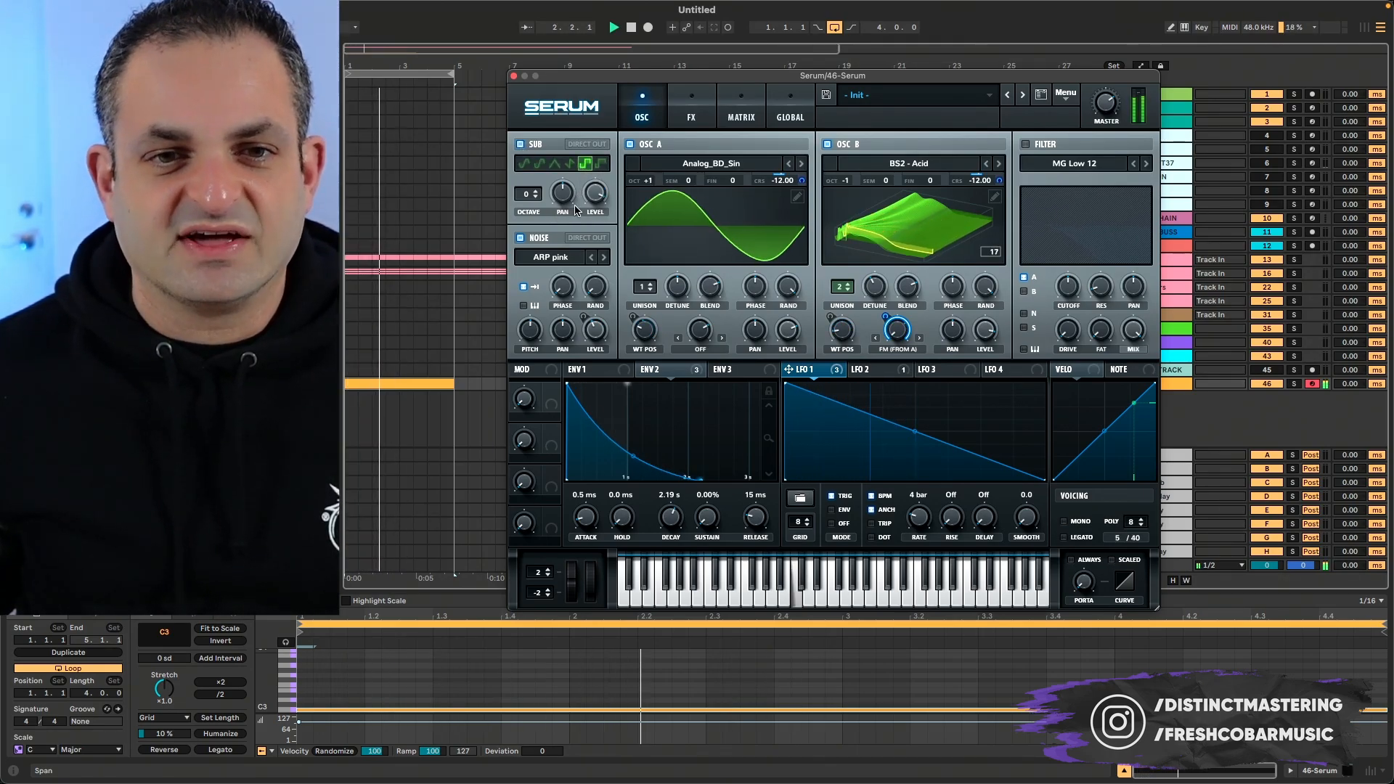
left_click(520, 144)
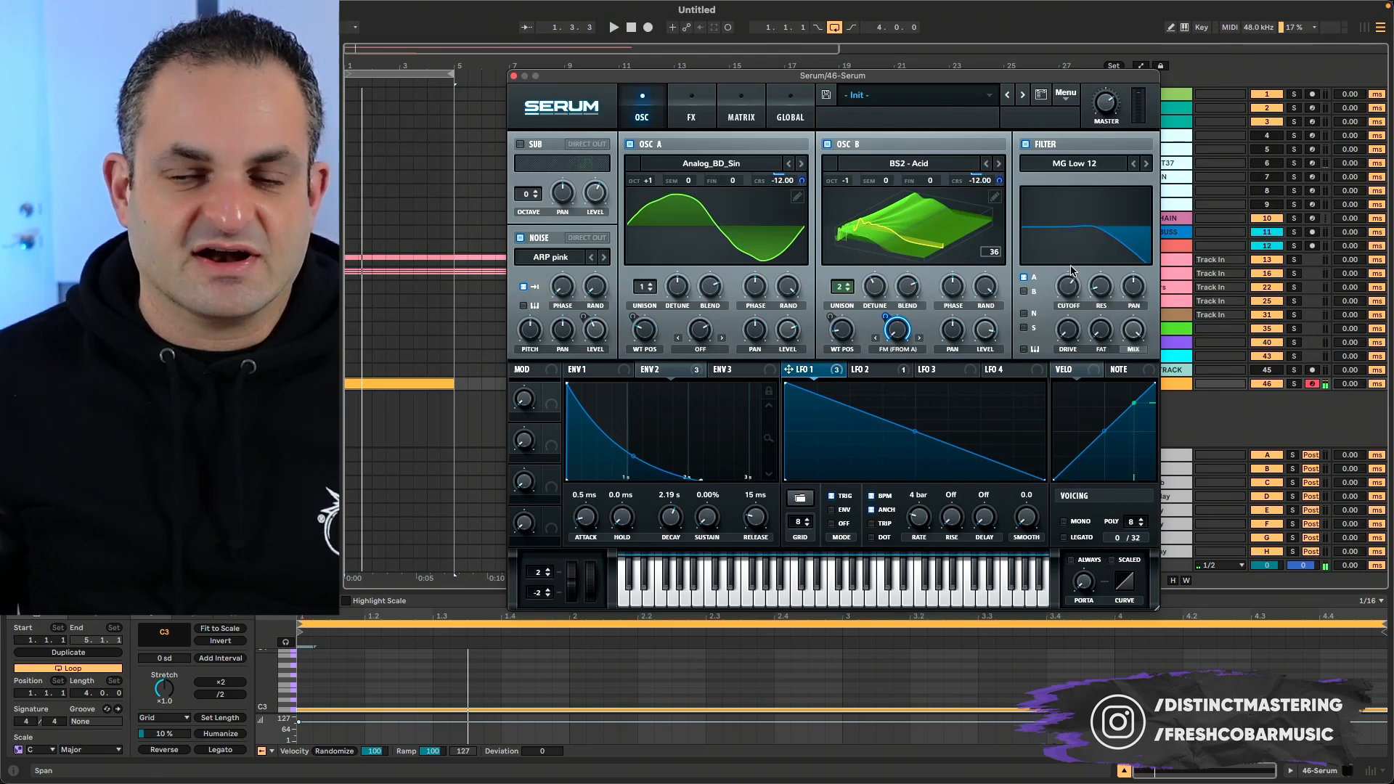
- Lower the MG Low 12 filter's cutoff and assign LFO 1 to modulate it
left_click_drag(1068, 284, 1068, 355)
left_click_drag(812, 371, 1070, 290)
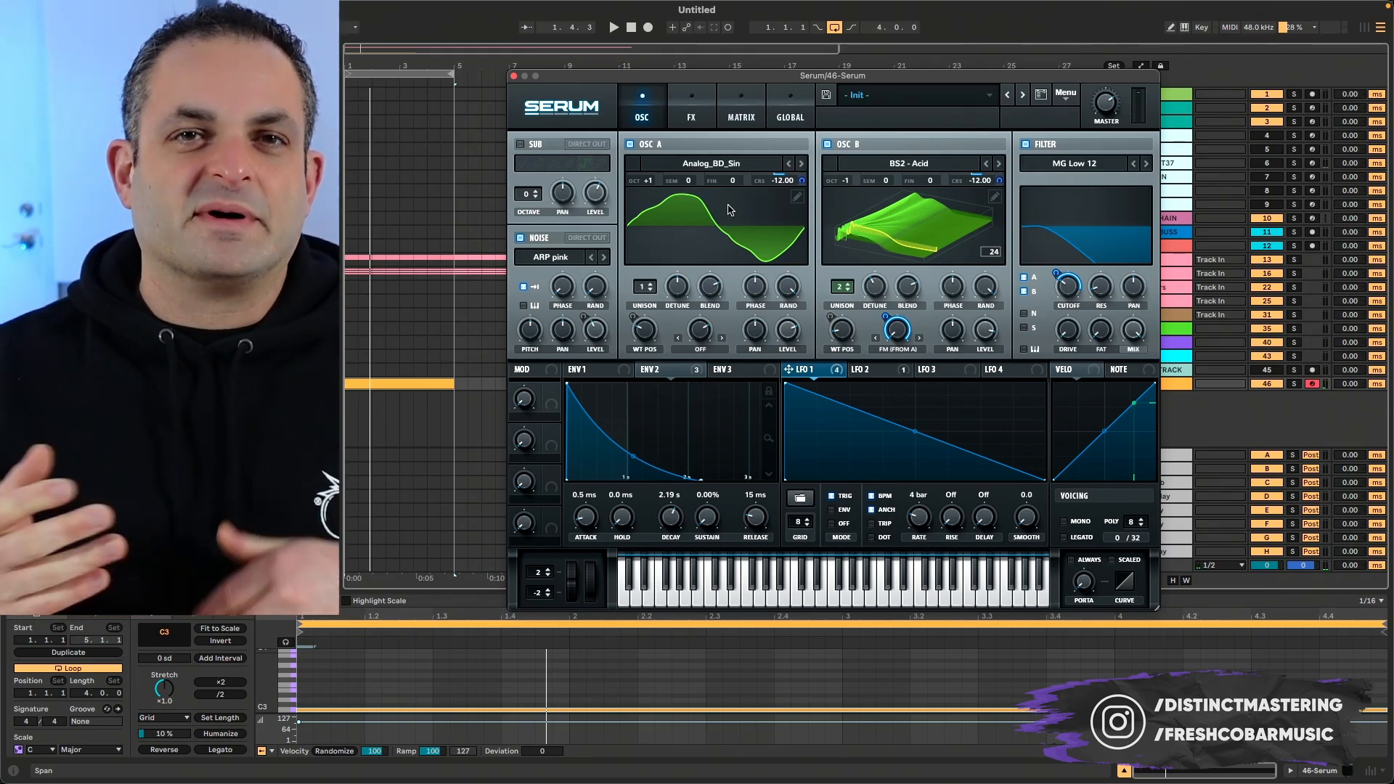
- Add a multiband Compressor after the Reverb in the effects chain and audition it over the loop
left_click(694, 127)
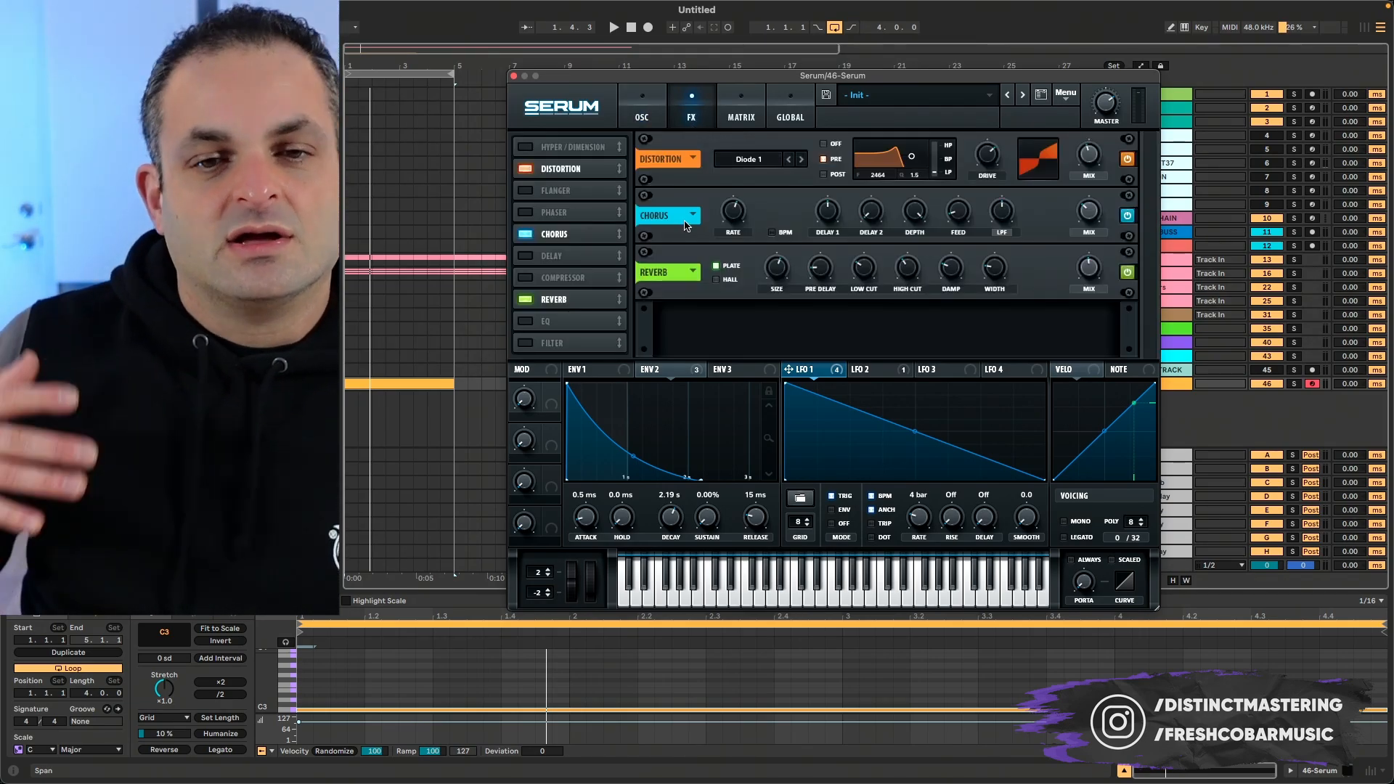
left_click(526, 278)
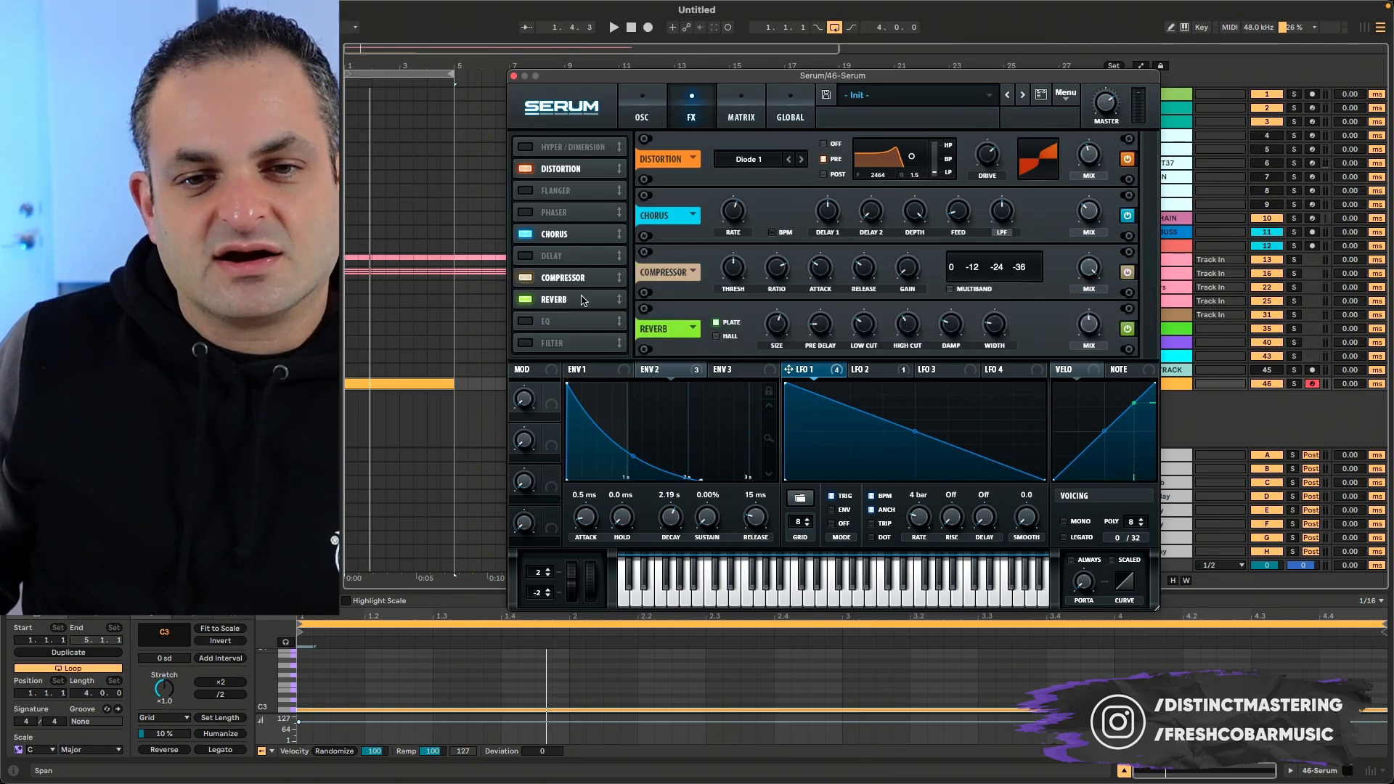
left_click_drag(616, 278, 617, 300)
key("space")
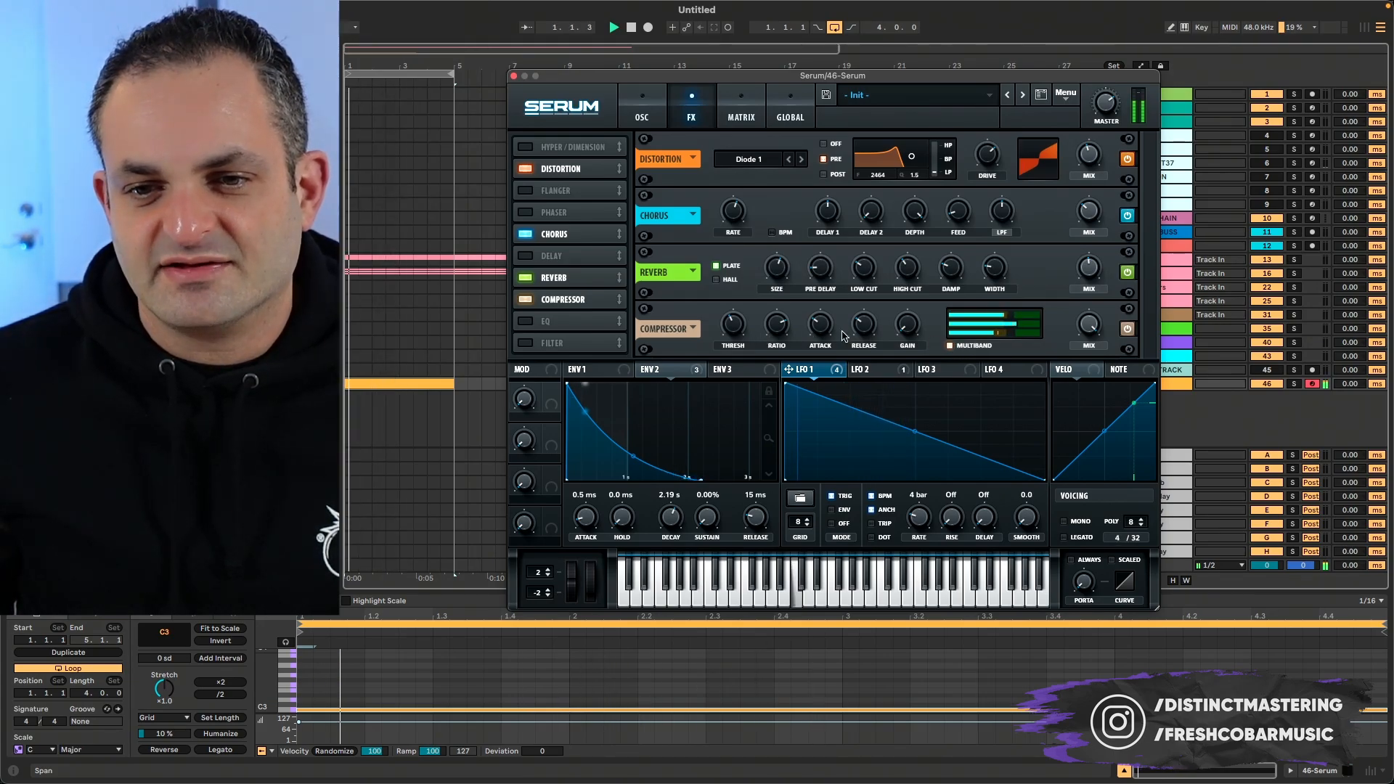
mouse_move(989, 328)
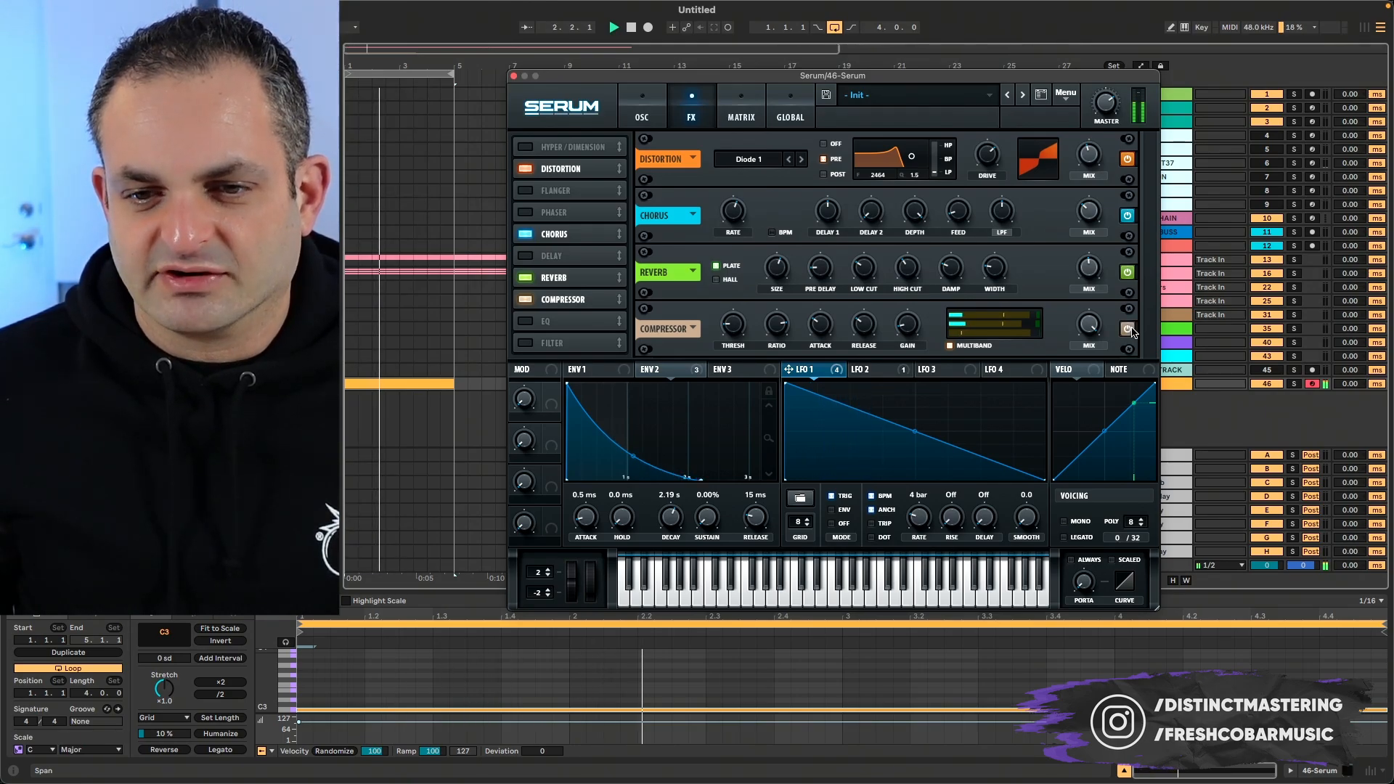
- Try the Compressor's mix control and choose the FX folder inside Freshcobar Presets as the preset's save location
left_click_drag(1085, 327, 1081, 395)
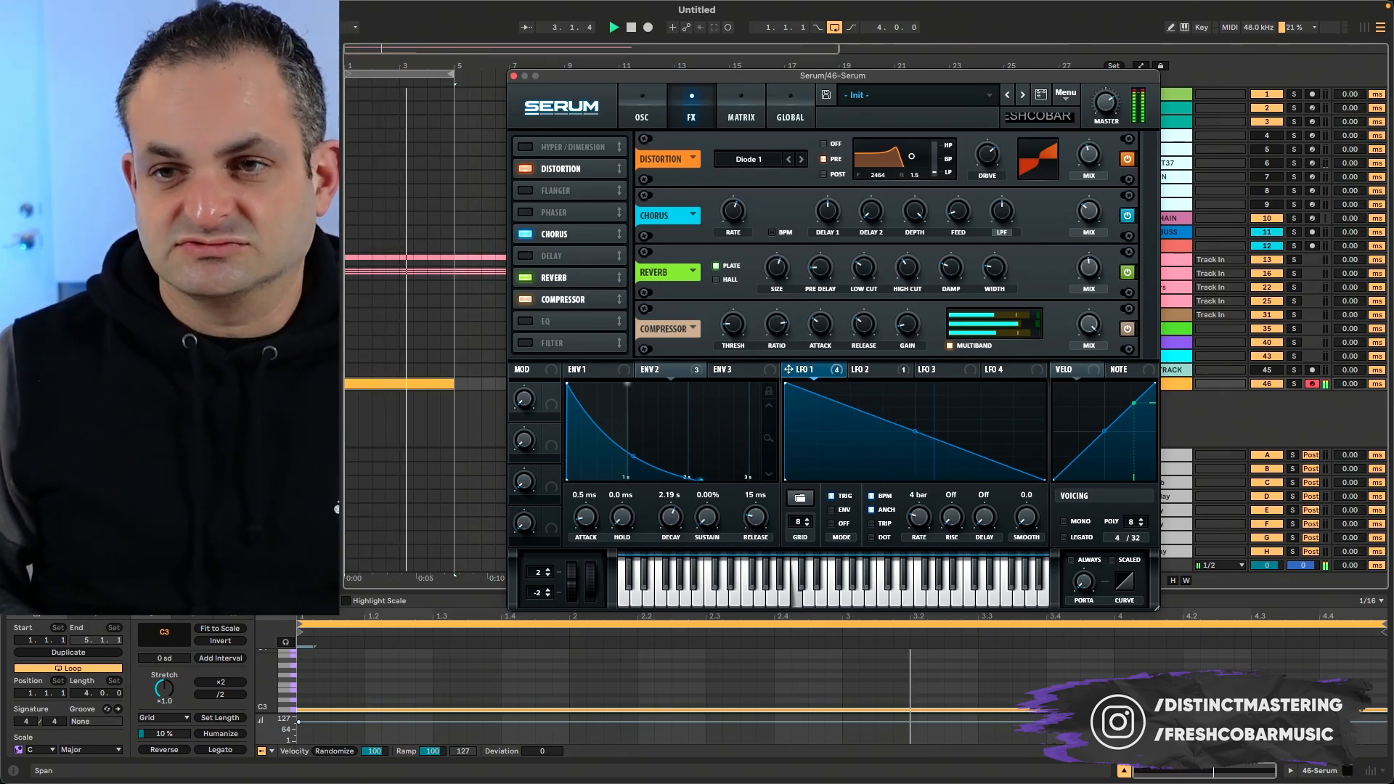
left_click(826, 94)
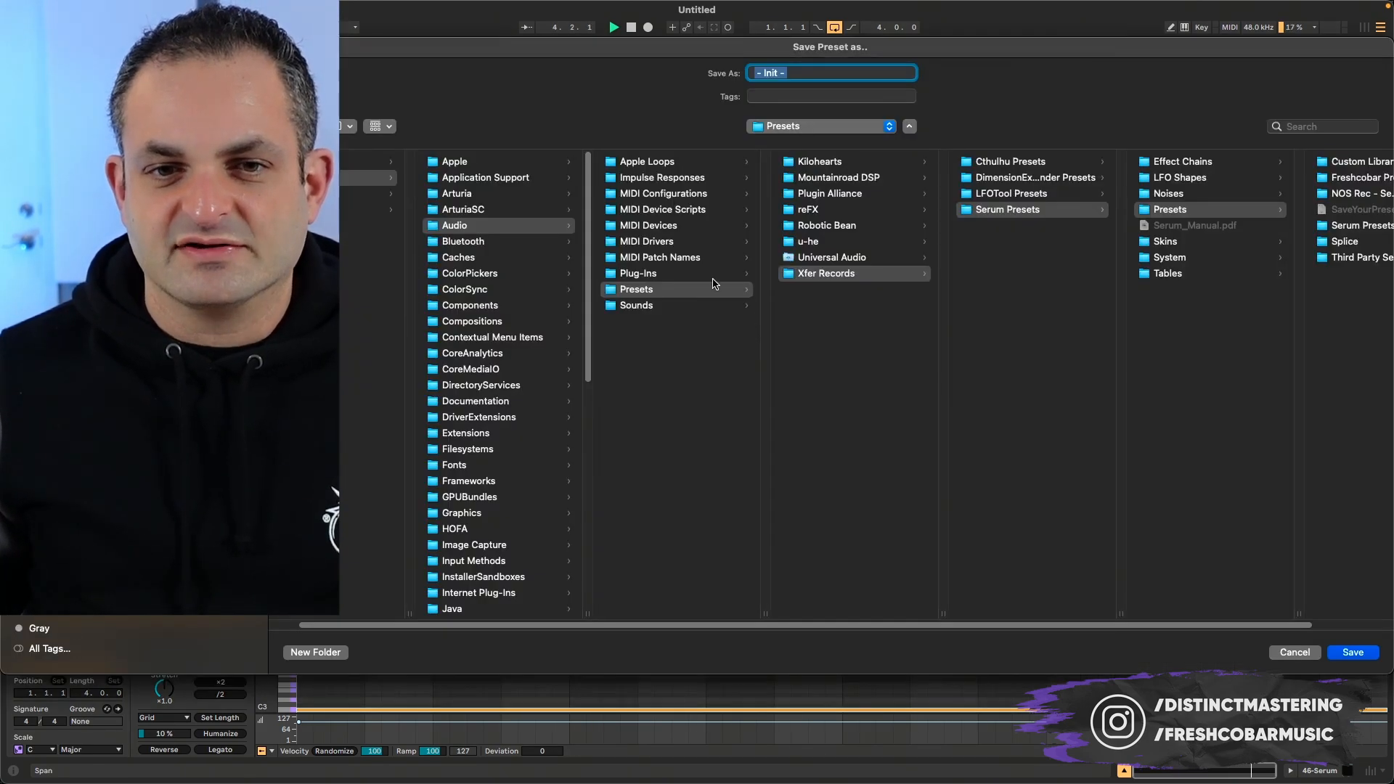
left_click(816, 278)
left_click(1042, 210)
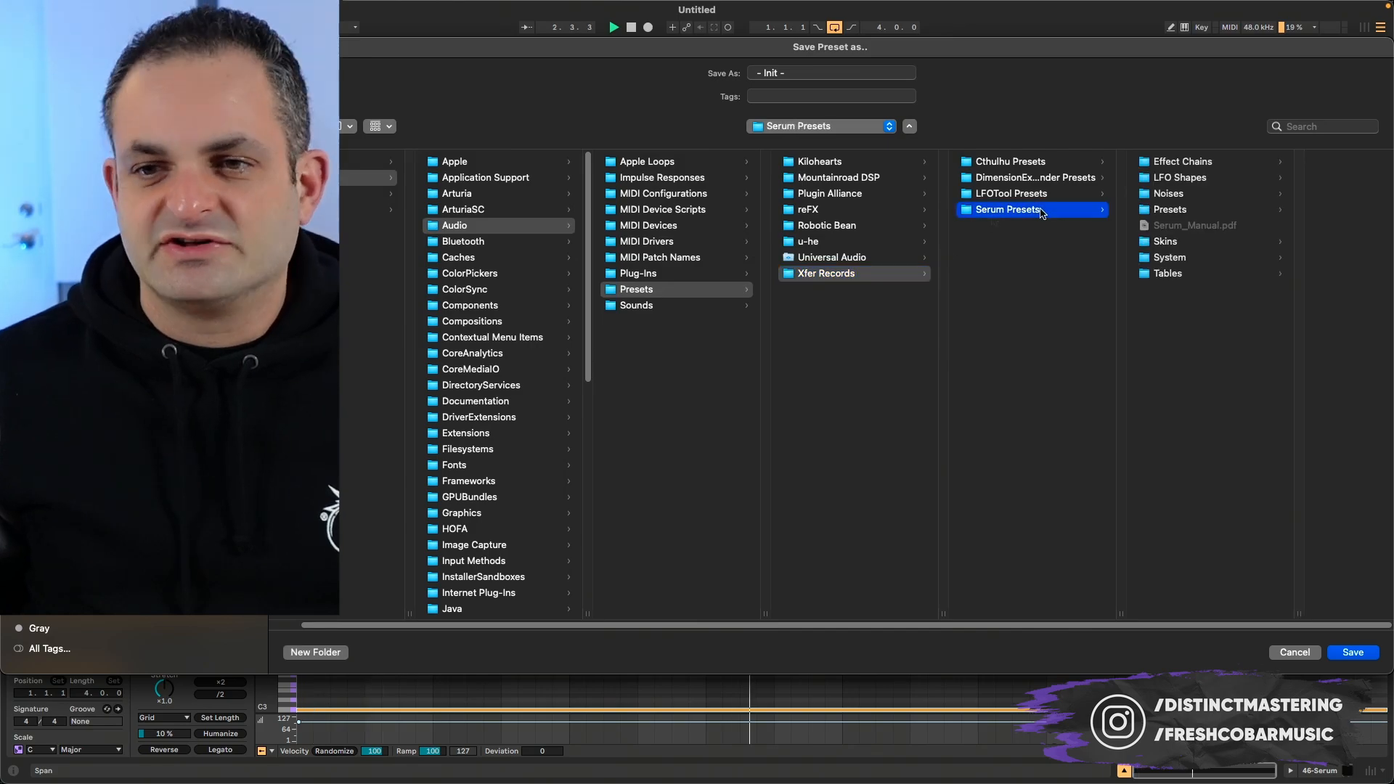
left_click(1161, 211)
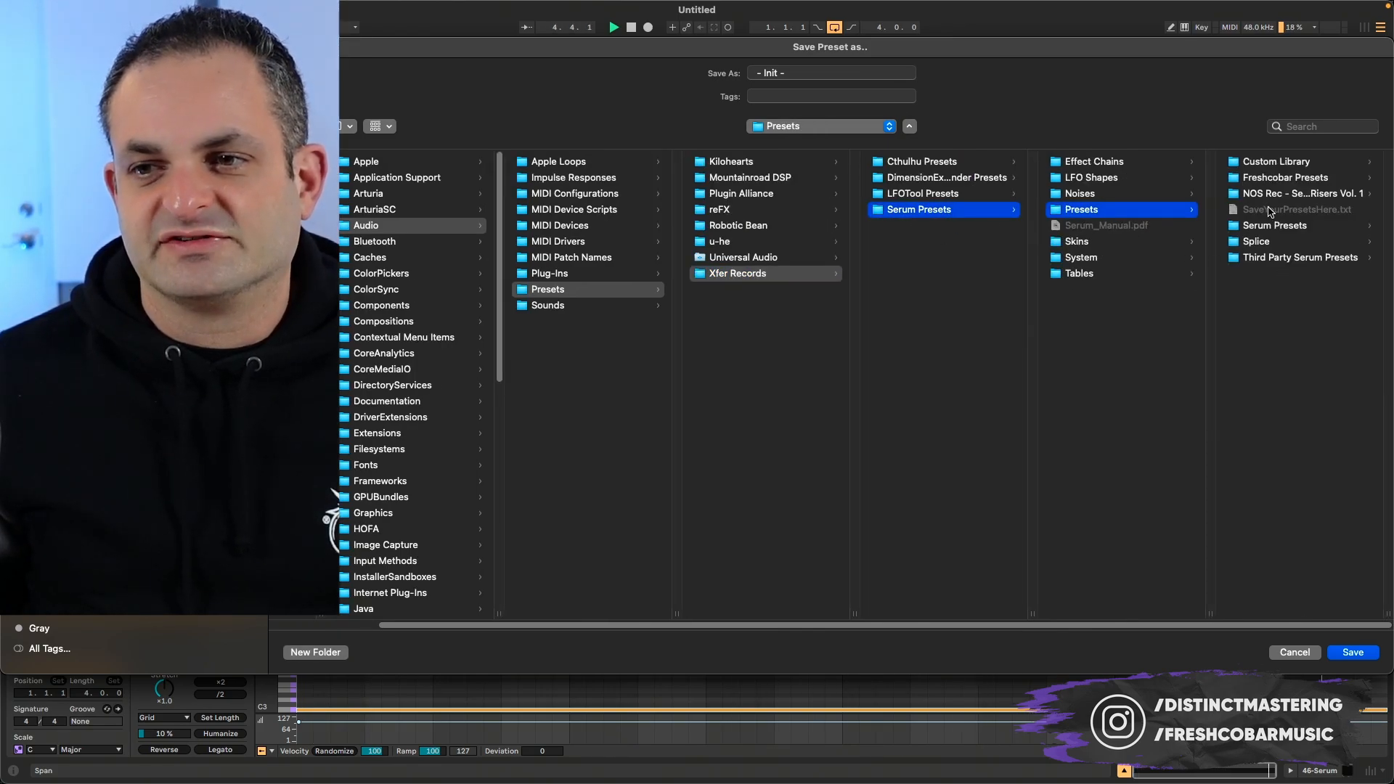
left_click(1276, 180)
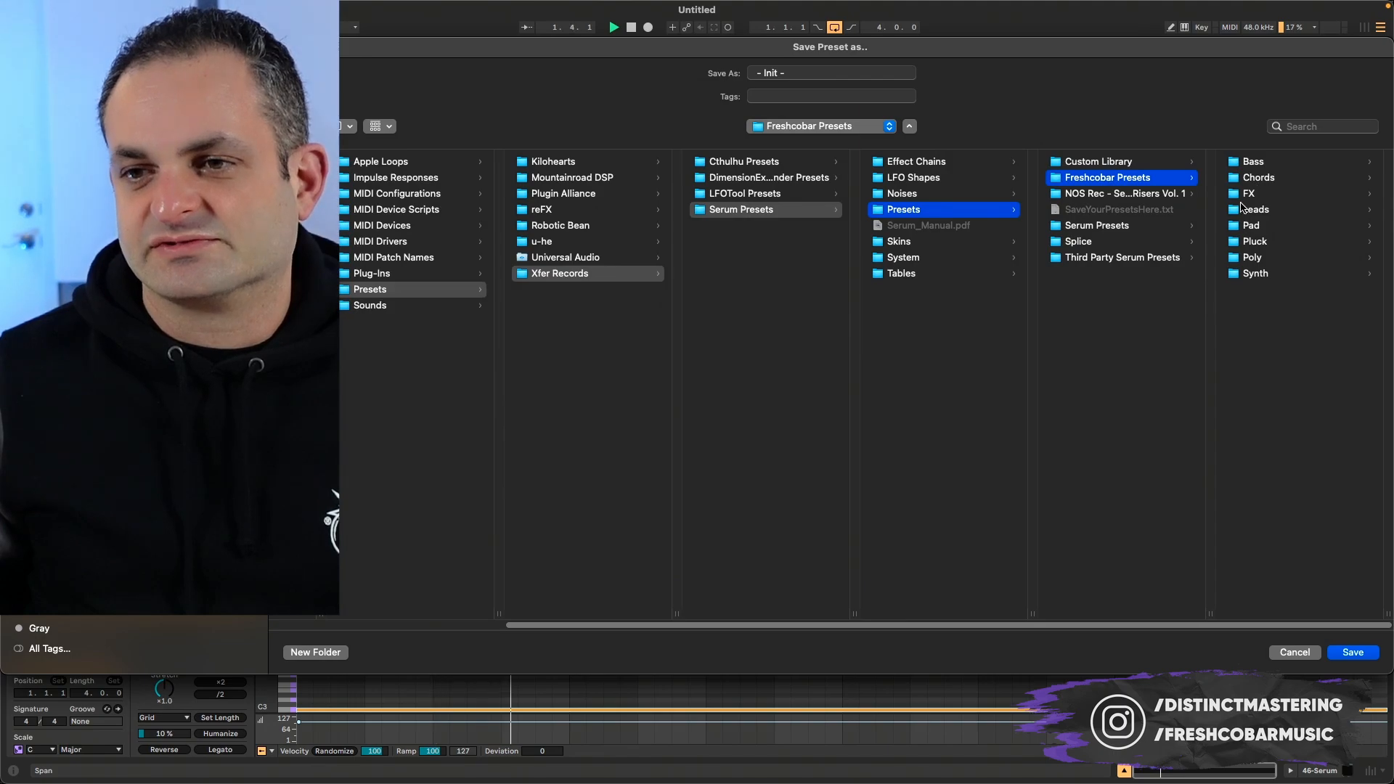
left_click(1246, 197)
- Save the preset under the name "FX - Serum Riser Video"
key("Tab")
type("F")
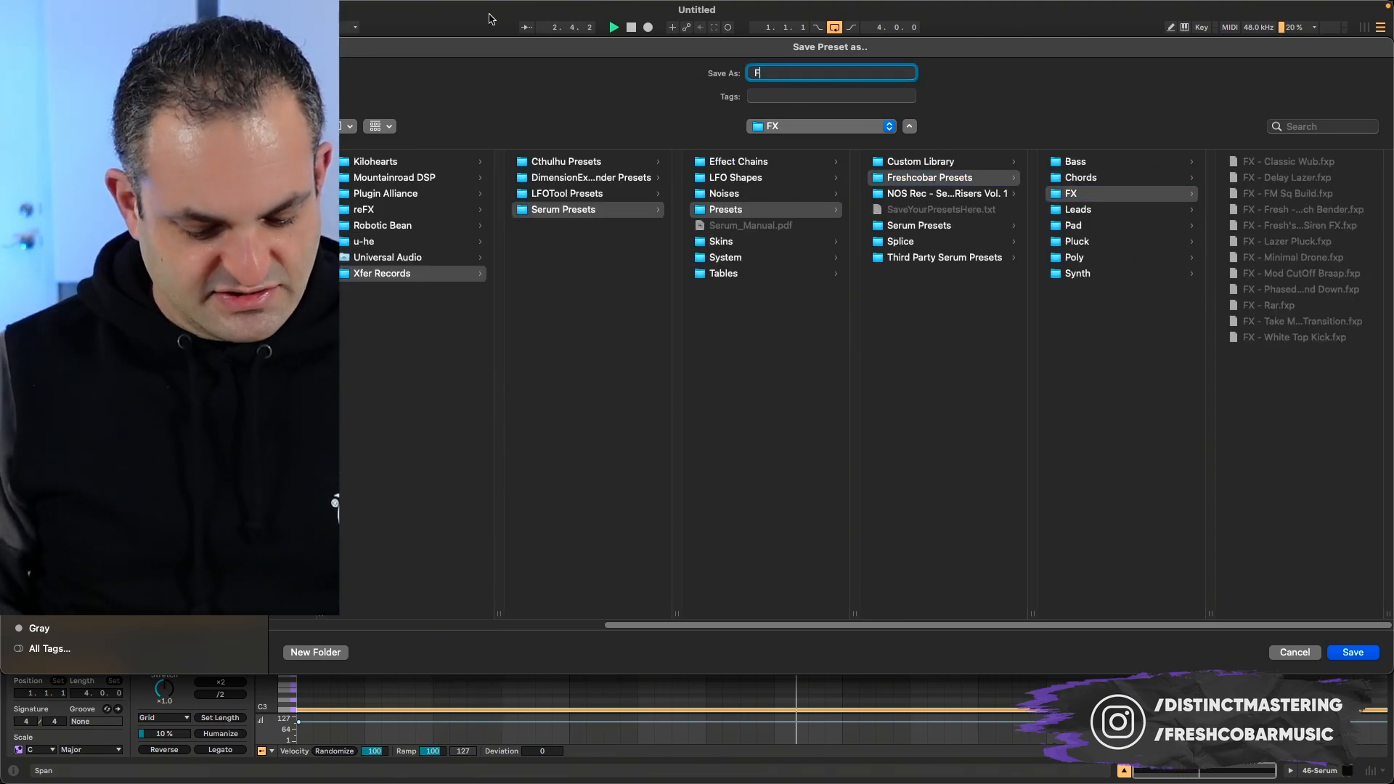
type("X - S")
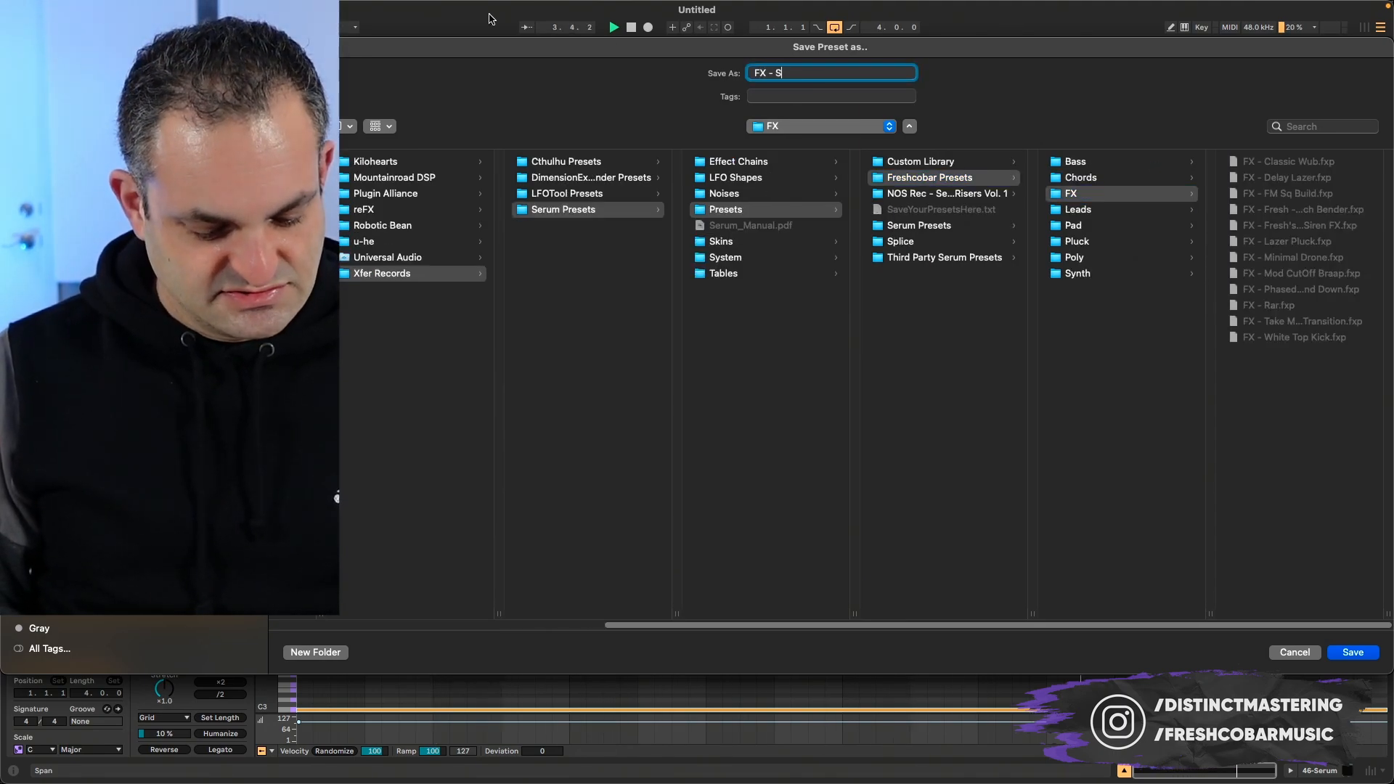
type("erum F")
key("BackSpace")
type("Riser")
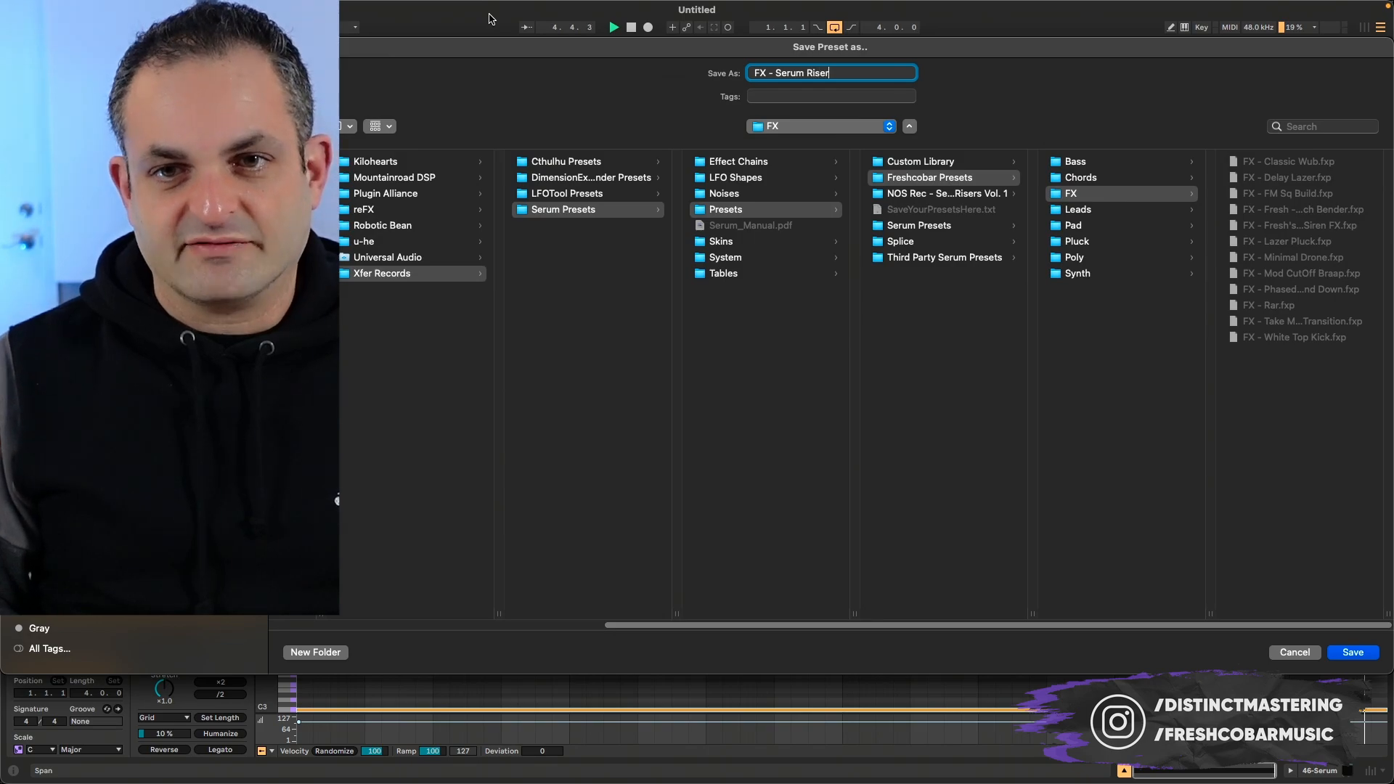
type(" Video")
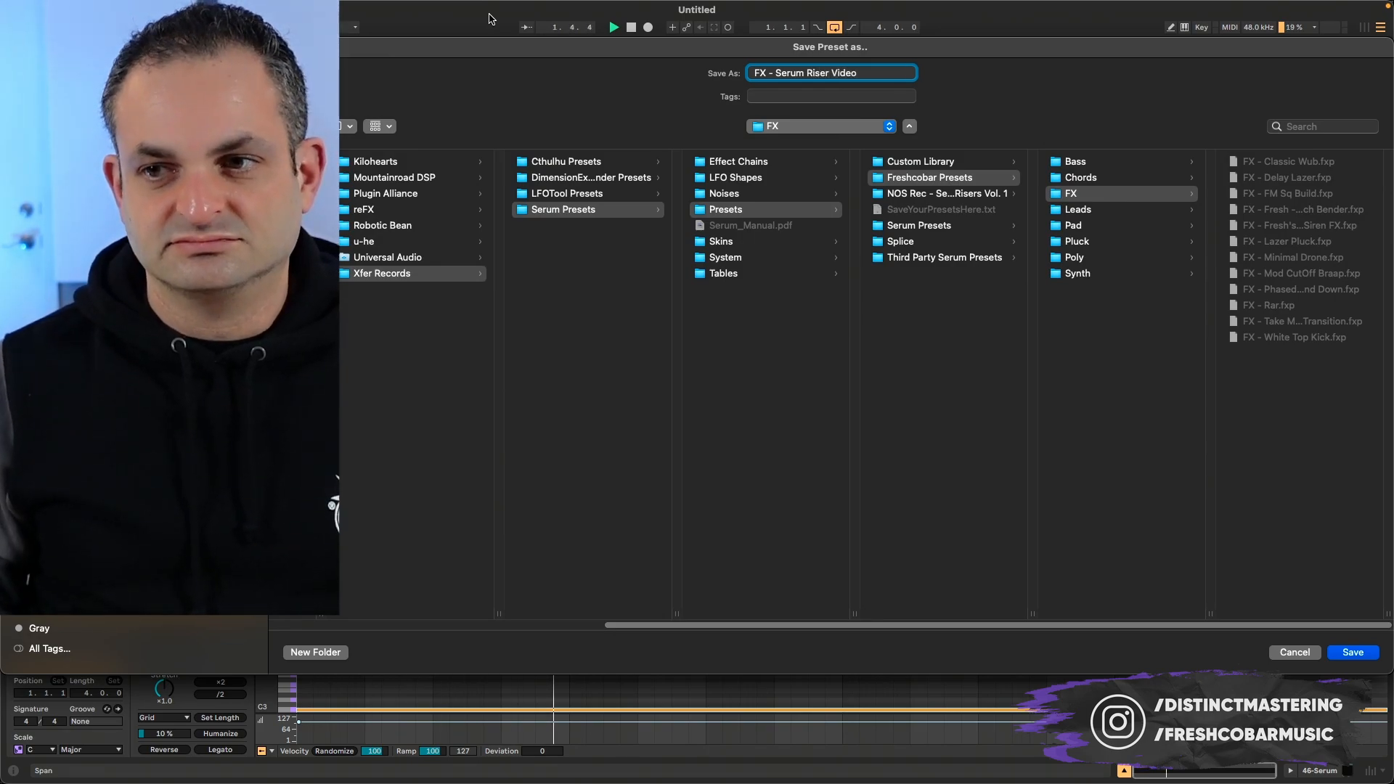
key("Return")
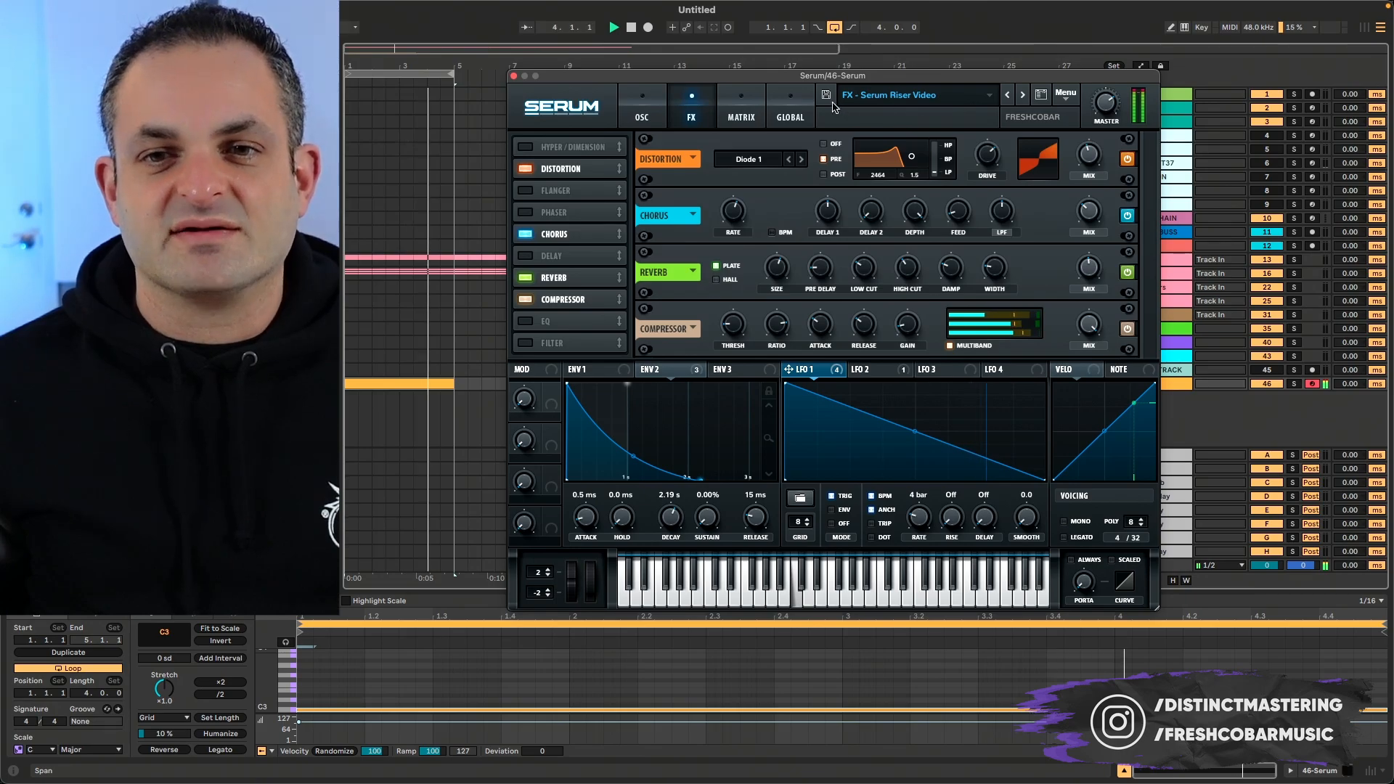
- Return to the oscillator page and reverse LFO 1's rising ramp into a falling one, auditioning it over the loop
left_click(660, 117)
key("space")
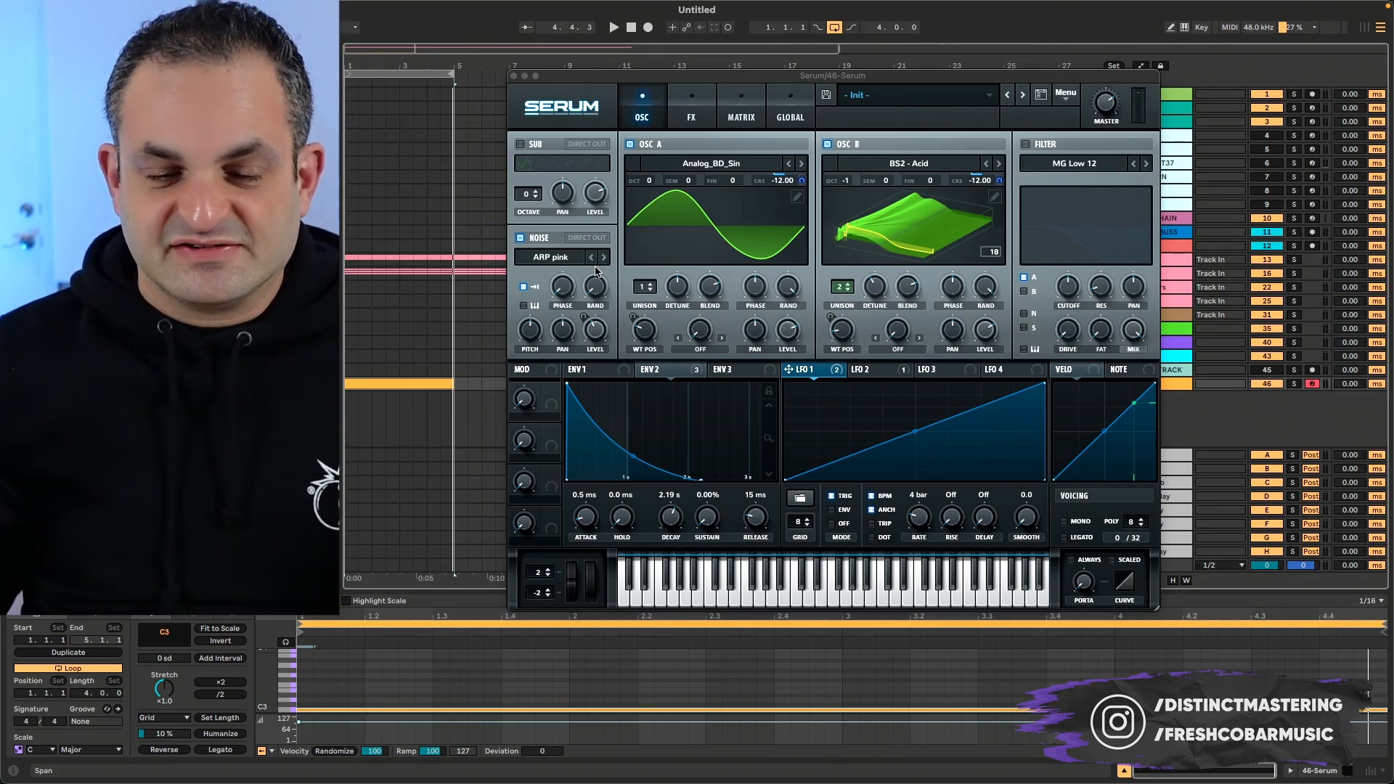
left_click(1044, 385)
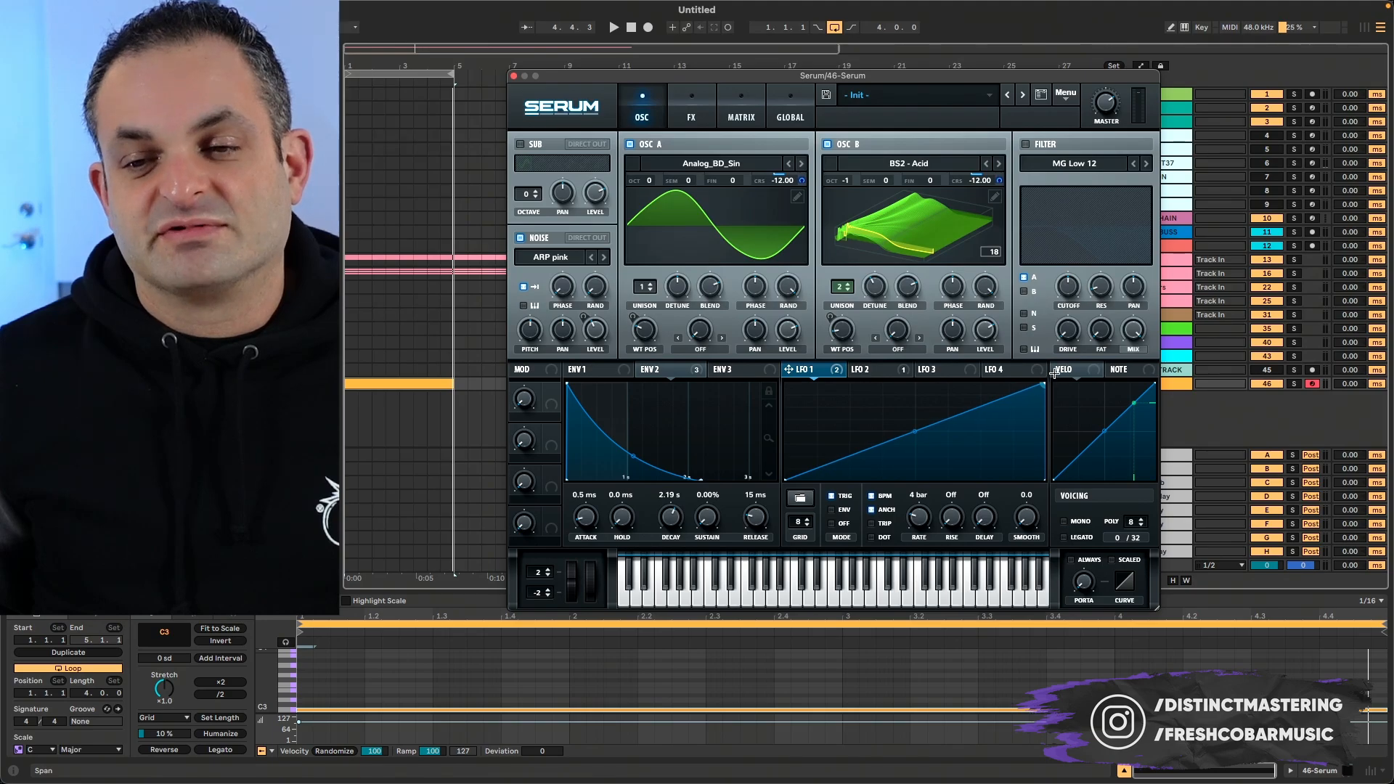
left_click_drag(1054, 373, 683, 330)
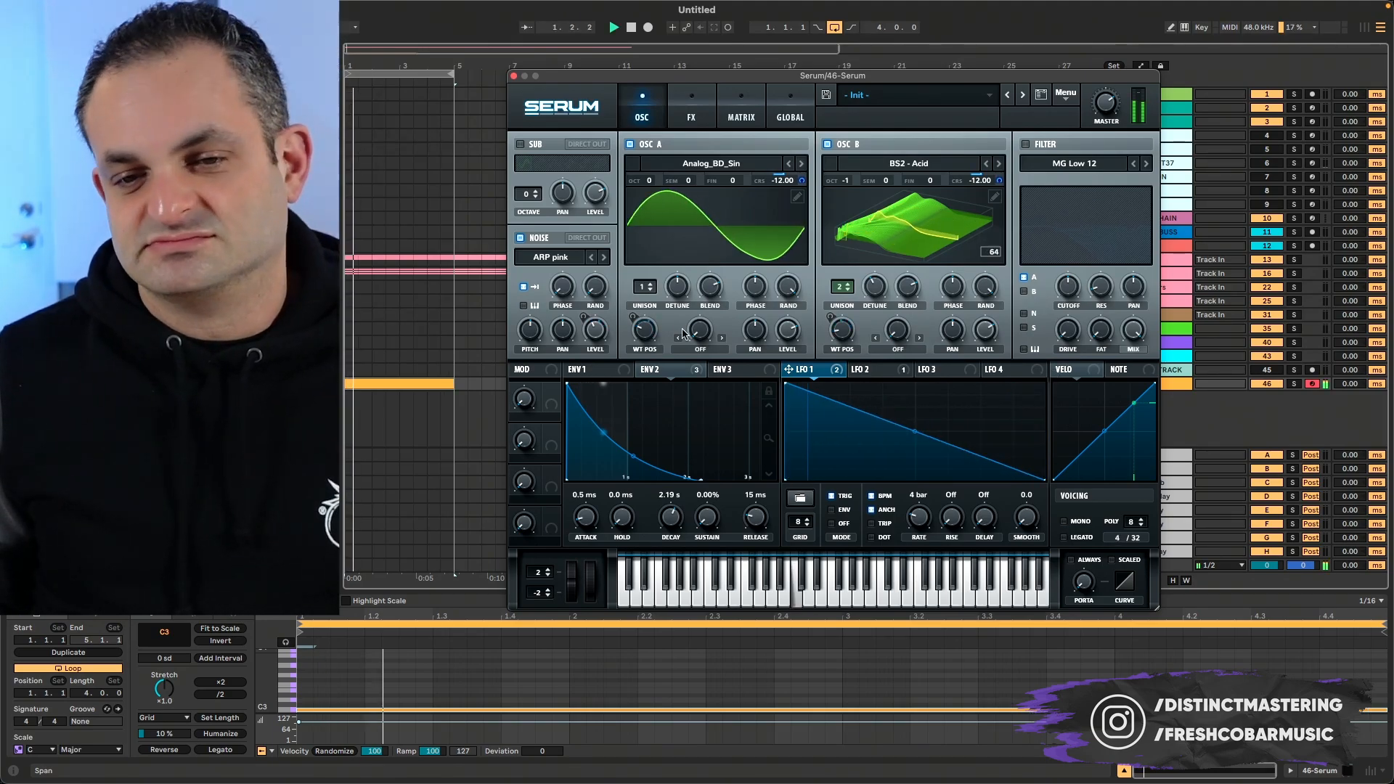